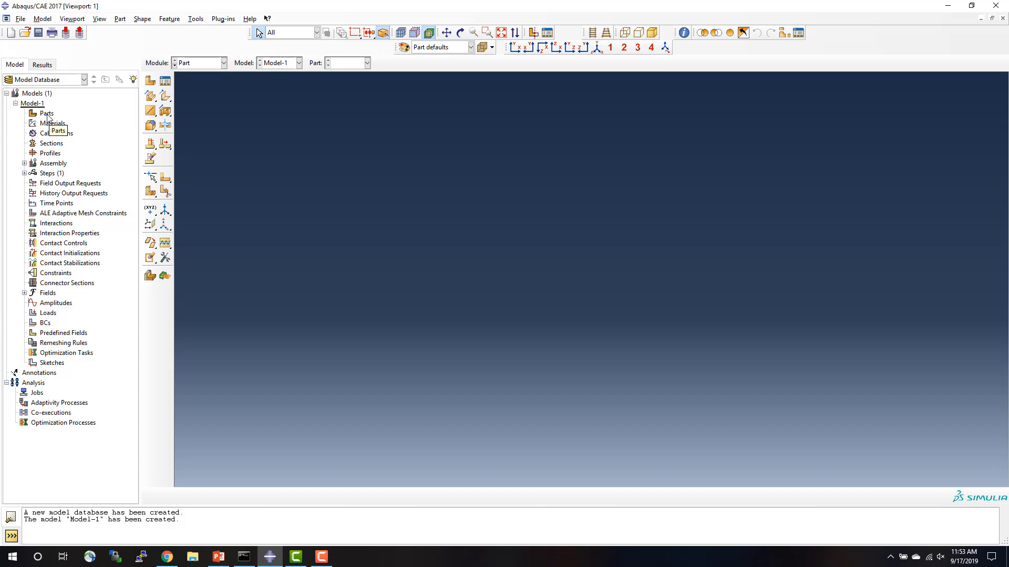
Start a new 2D planar deformable part with a wire base feature and an approximate size of 200.
double_click(47, 114)
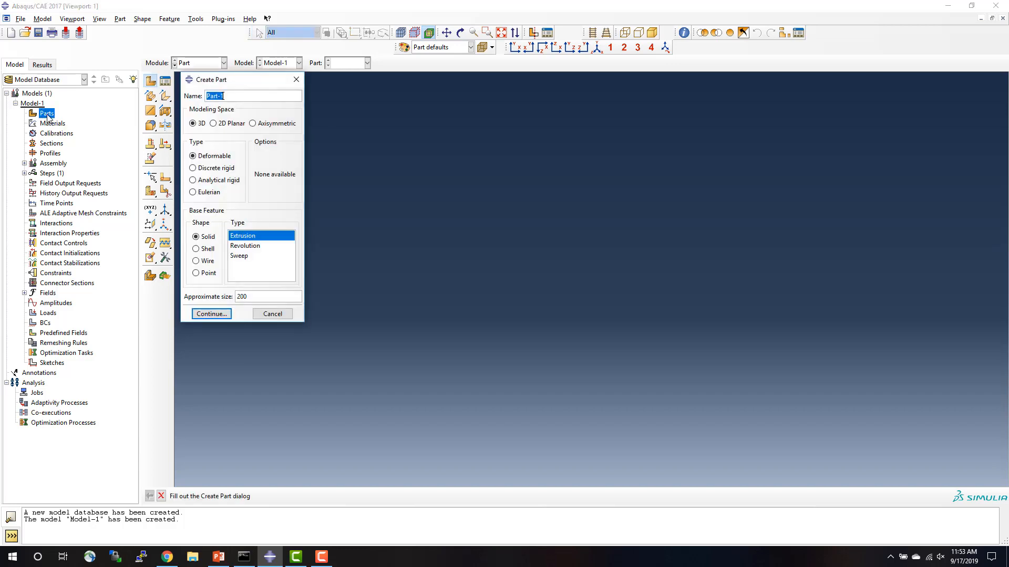
left_click(214, 124)
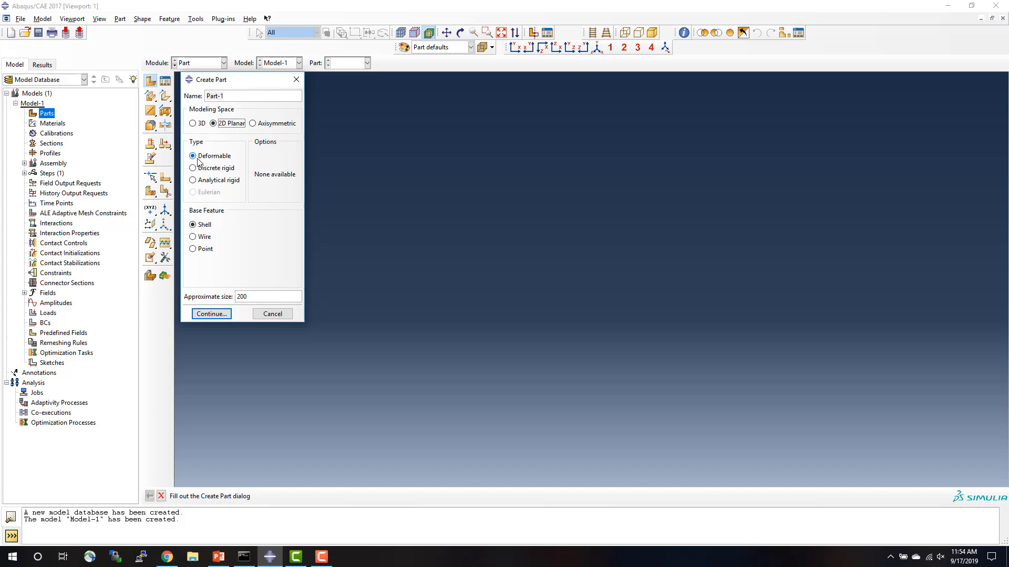
left_click(193, 237)
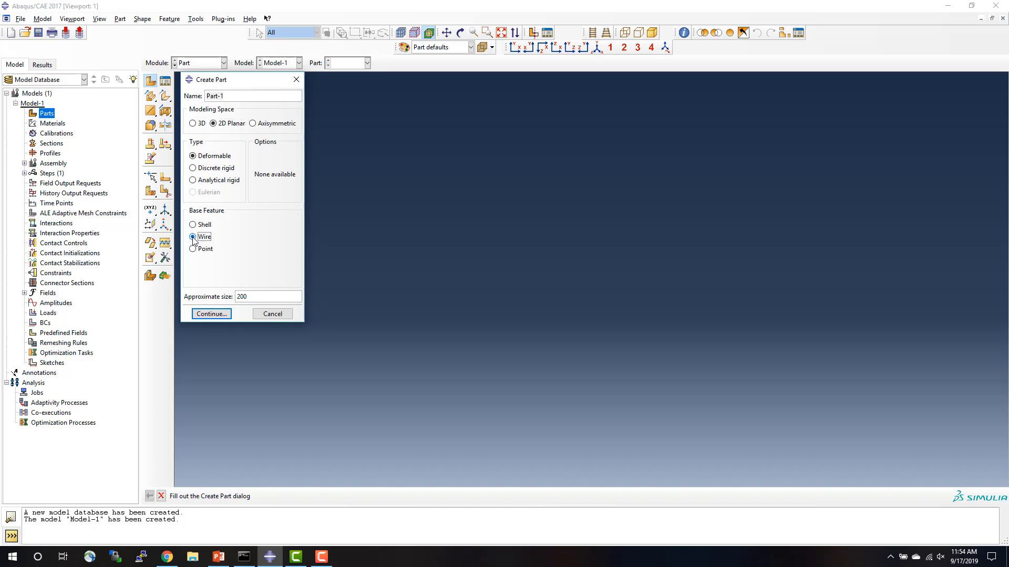
left_click(213, 315)
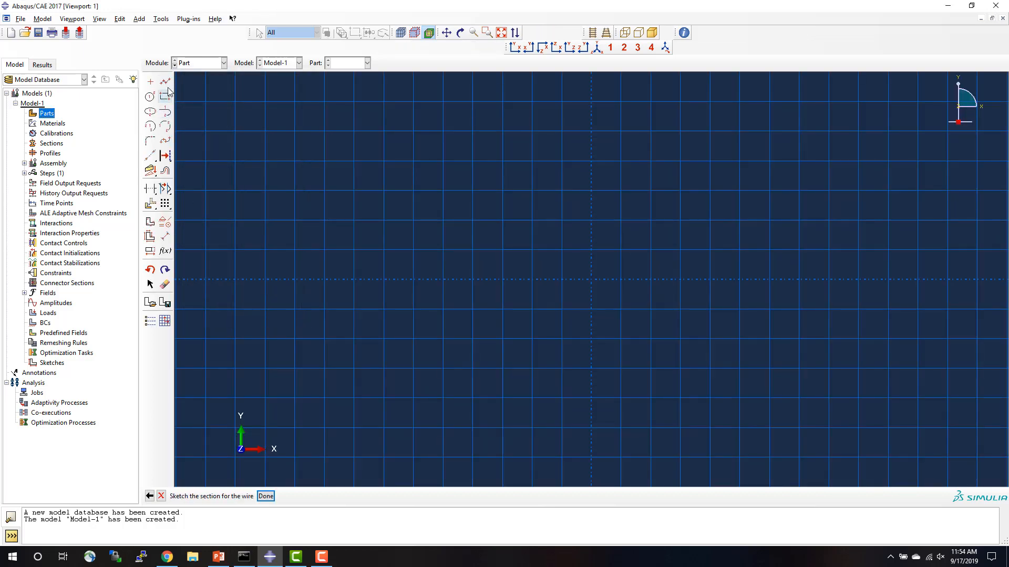
Sketch a horizontal line from the origin to (120,0) and finish the wire section.
left_click(165, 82)
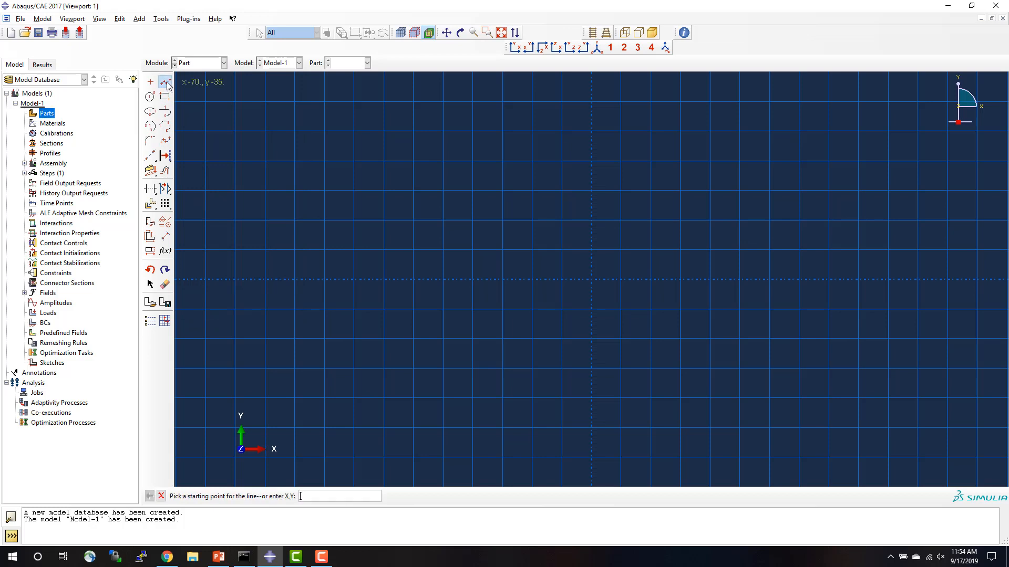
left_click(591, 279)
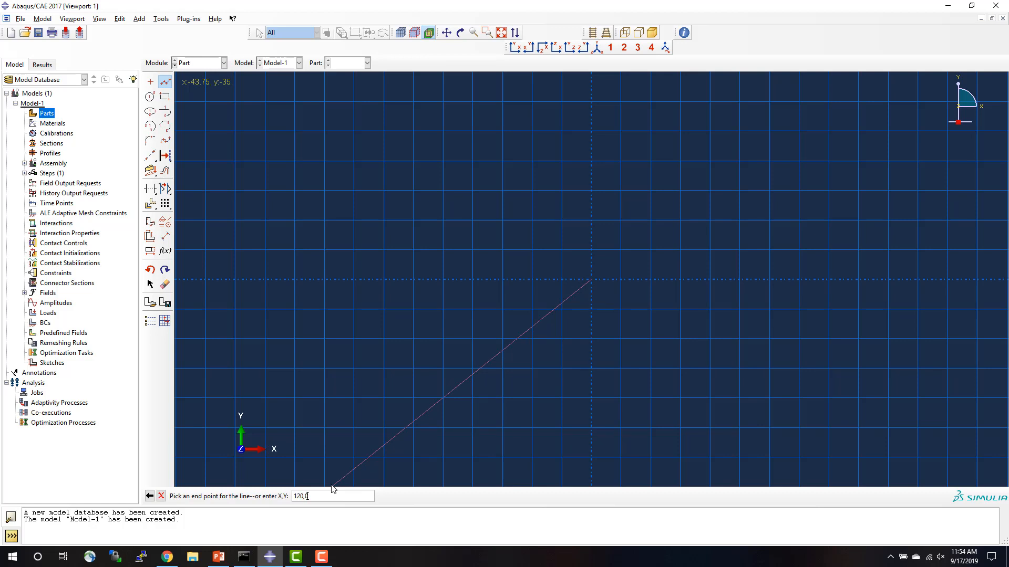
key("Return")
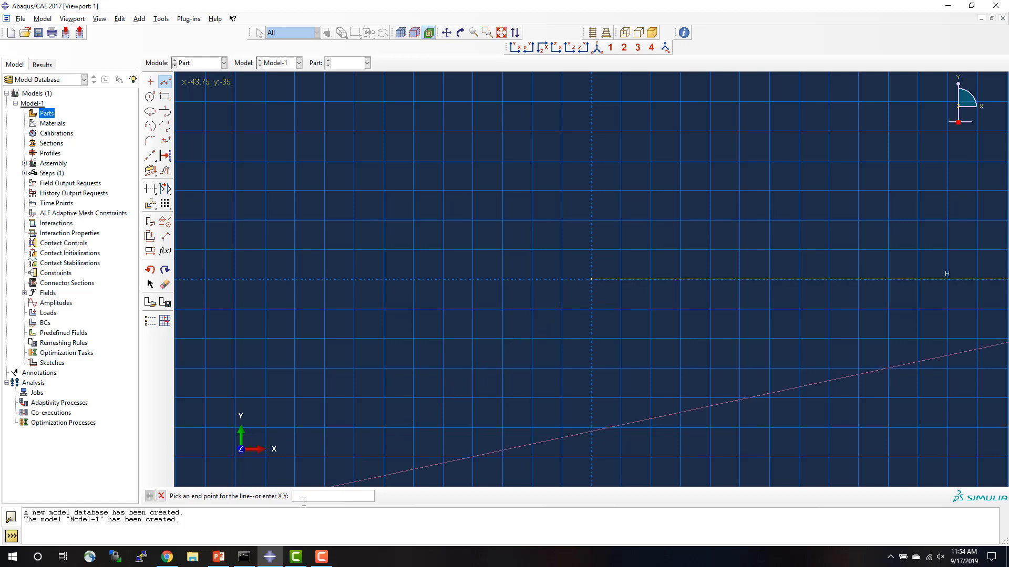
left_click(161, 495)
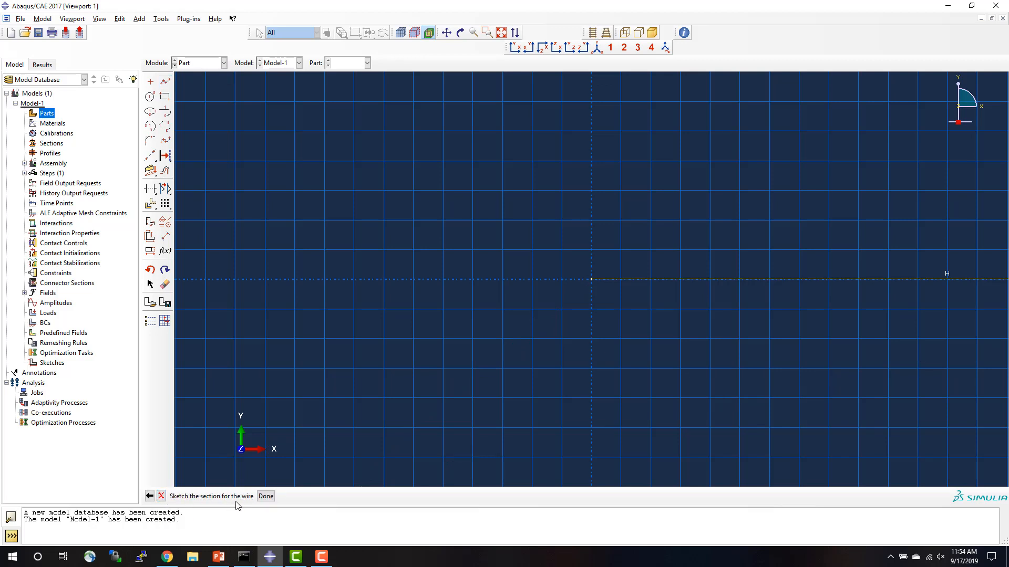
left_click(265, 496)
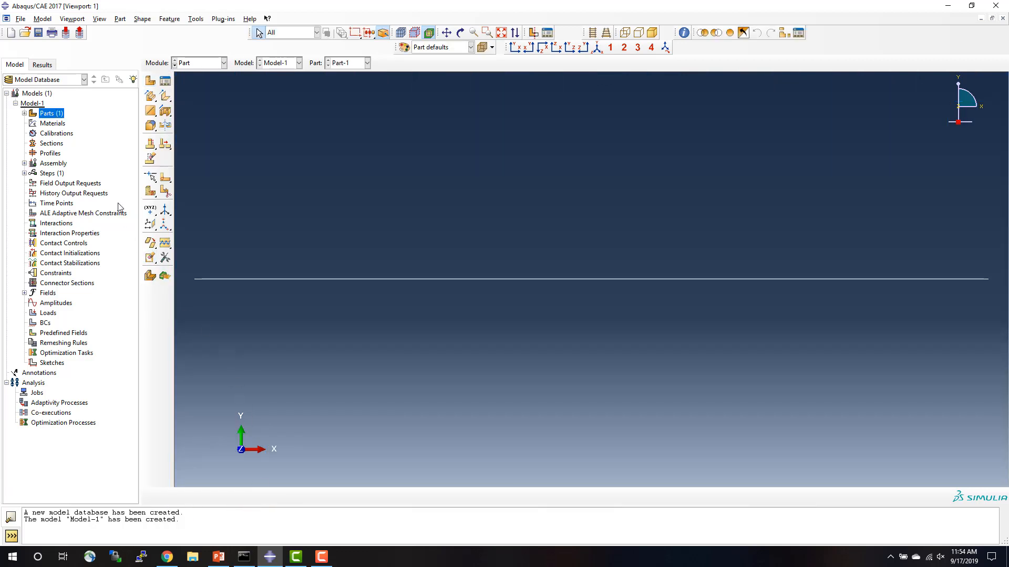
Rename Part-1 as Beam.
left_click(24, 114)
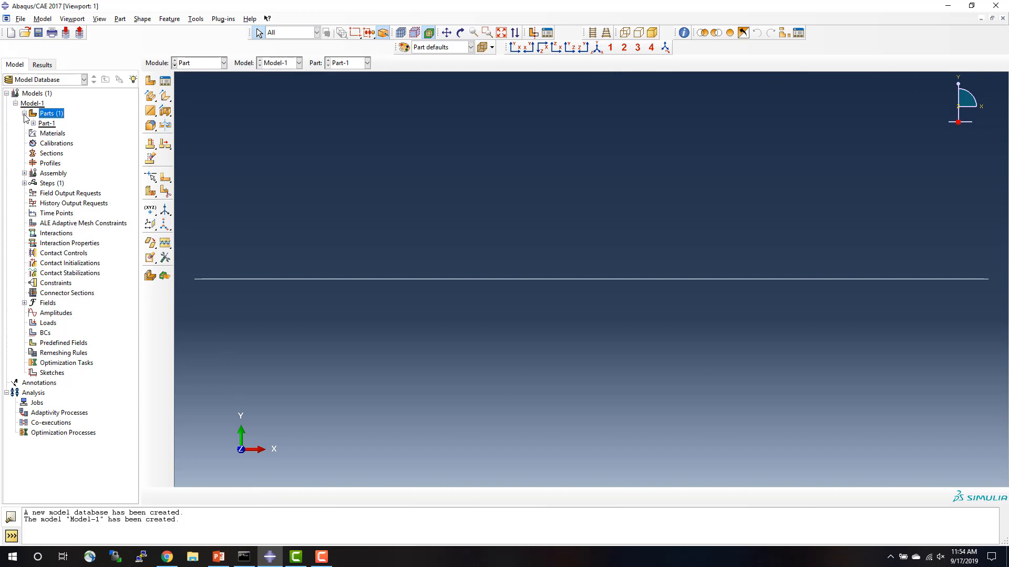
right_click(51, 125)
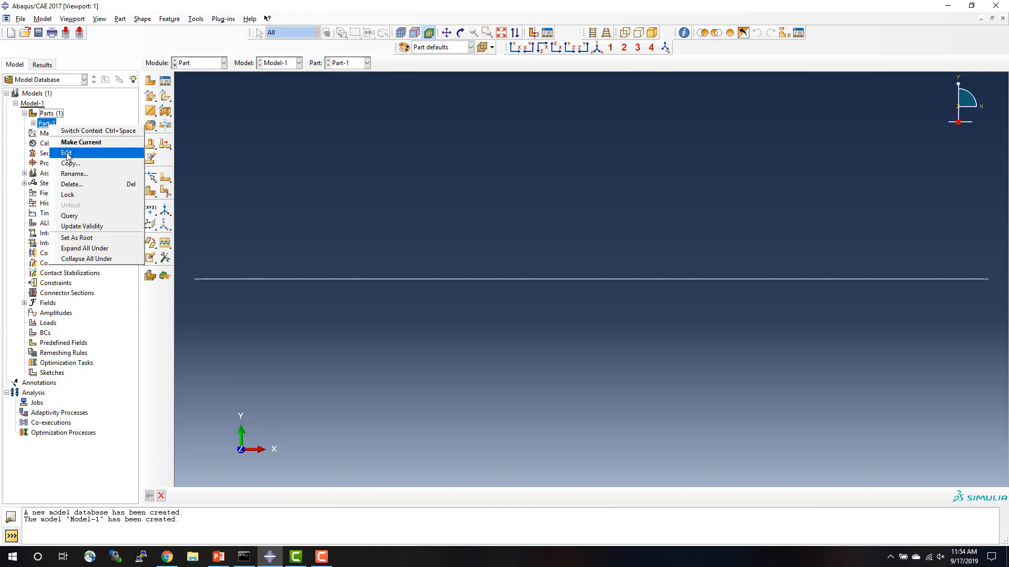
left_click(73, 174)
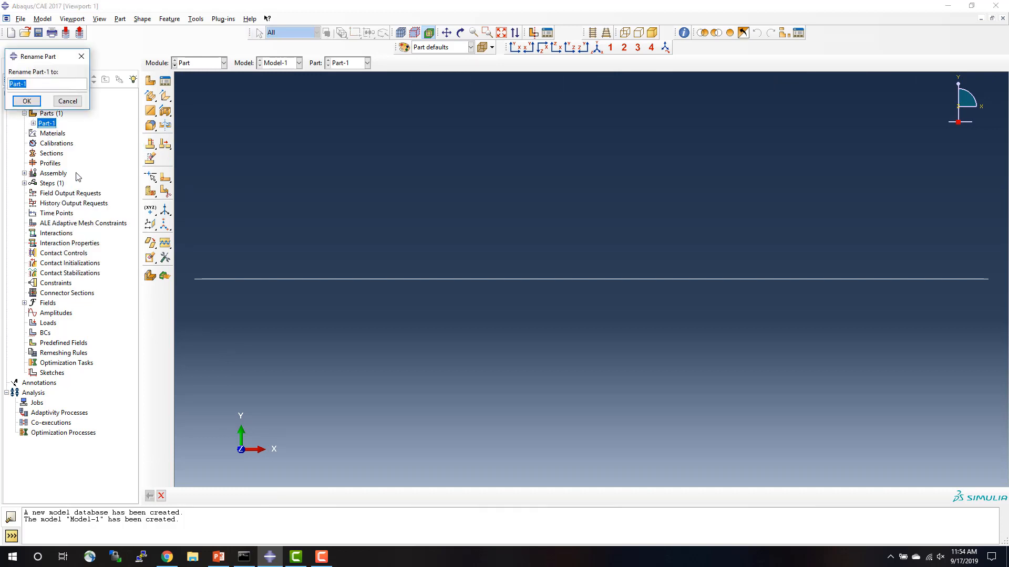
type("Beam")
key("Return")
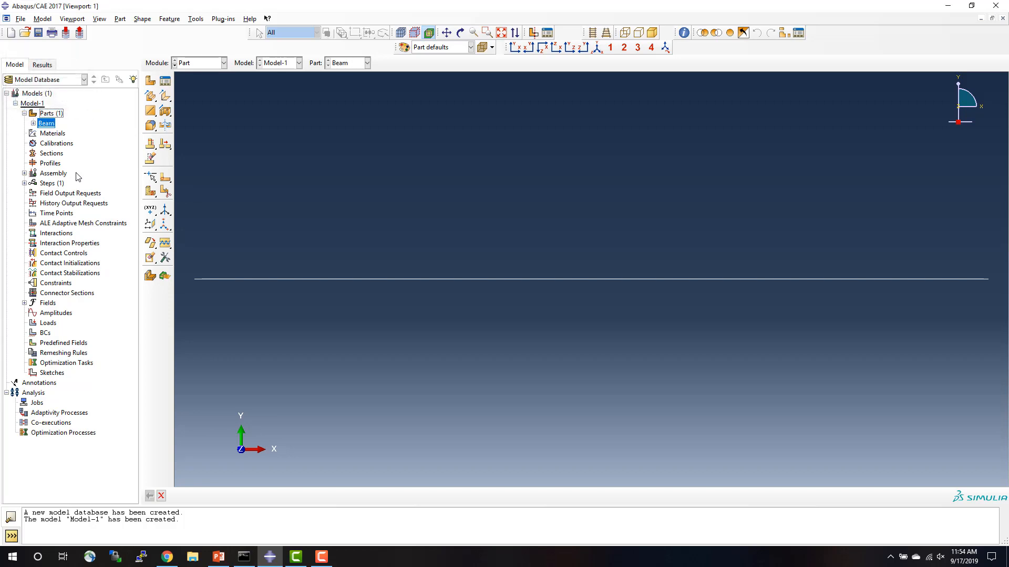
Set up a second part named Diagonal as a 2D planar deformable wire with an approximate size of 200.
double_click(51, 117)
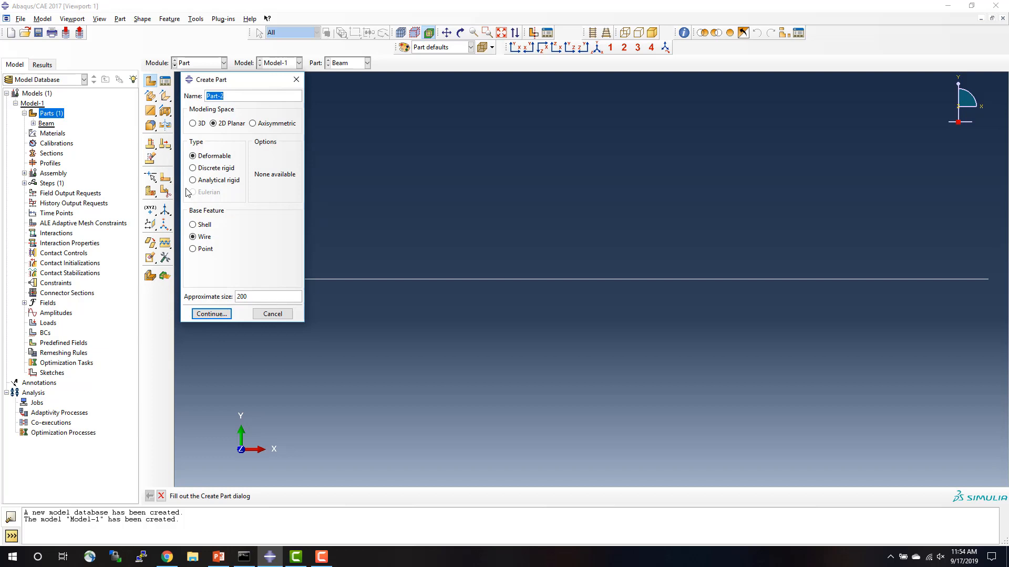
type("Diagonal")
Switch to PowerPoint to examine the truss dimensions on the beam-and-truss diagram of slide 2, and return to Abaqus/CAE.
left_click(226, 557)
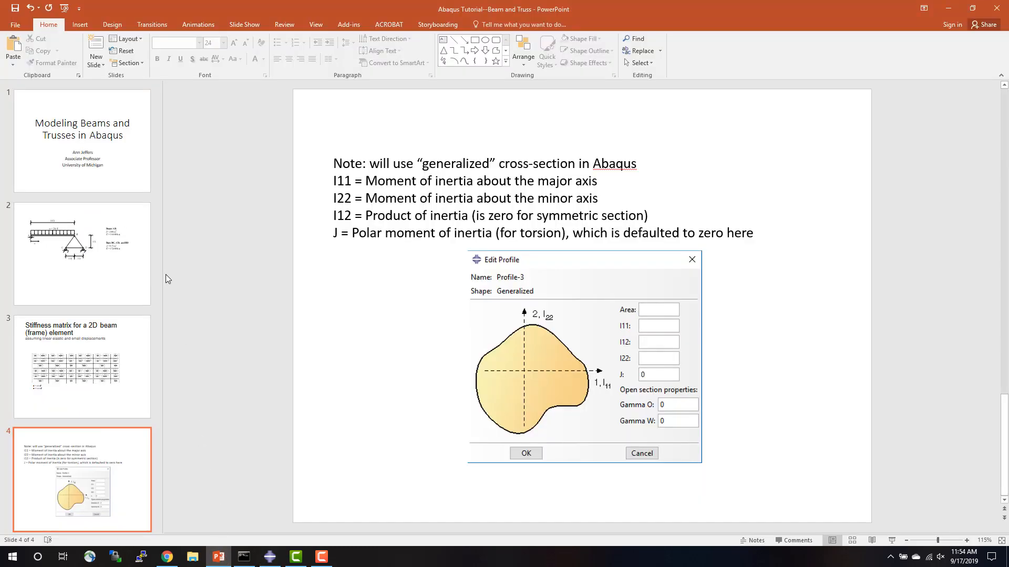
left_click(128, 260)
key("shift+F5")
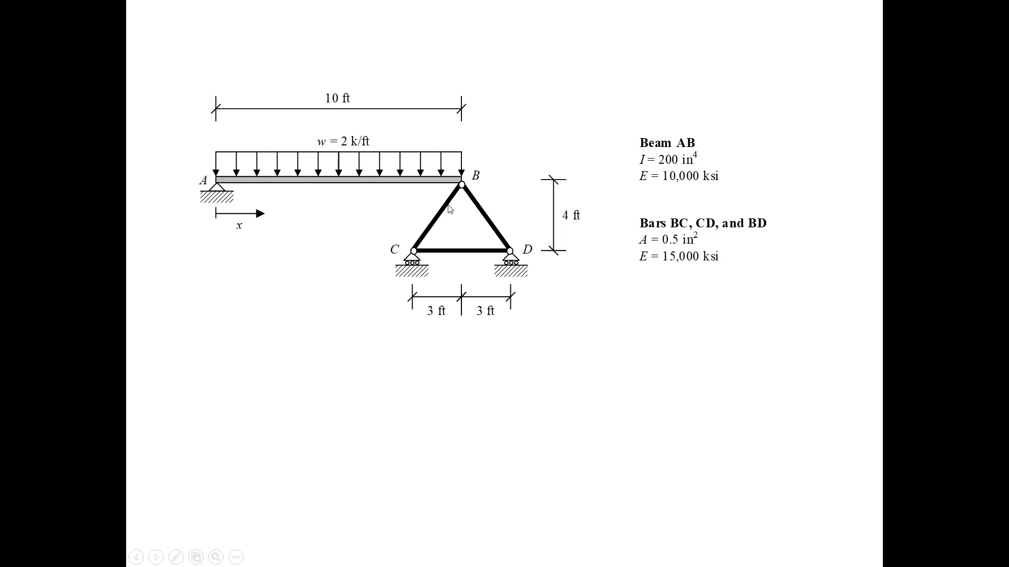
left_click(485, 229)
key("Escape")
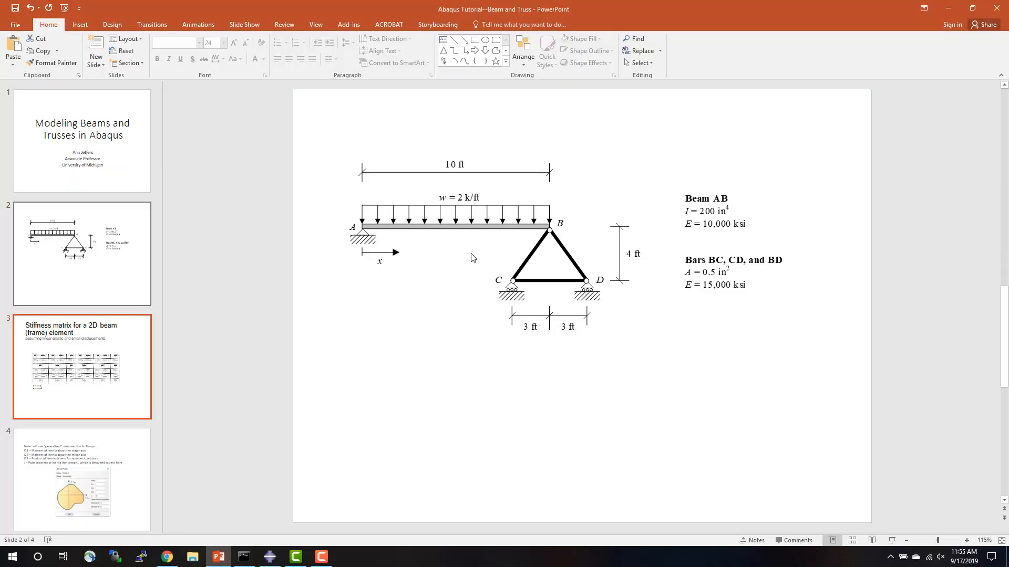
left_click(270, 556)
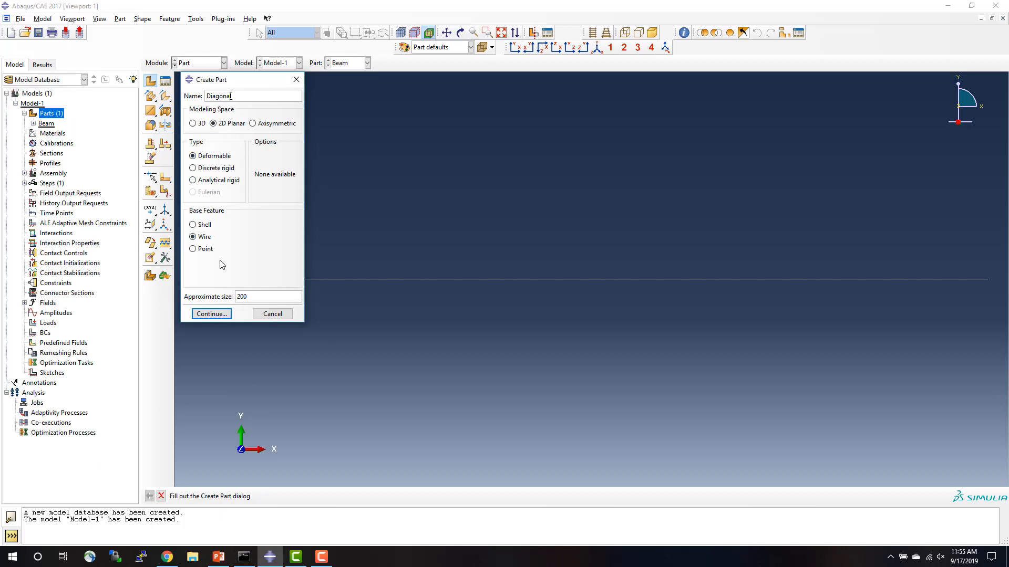
Sketch the Diagonal part as a line from the origin to (36,48) and finish its wire section.
left_click(212, 314)
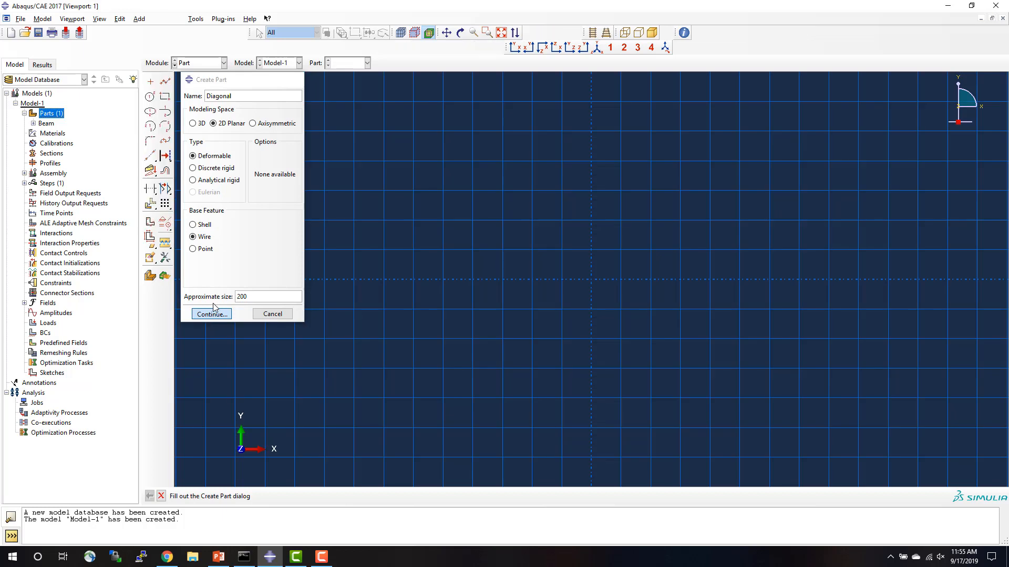
left_click(165, 82)
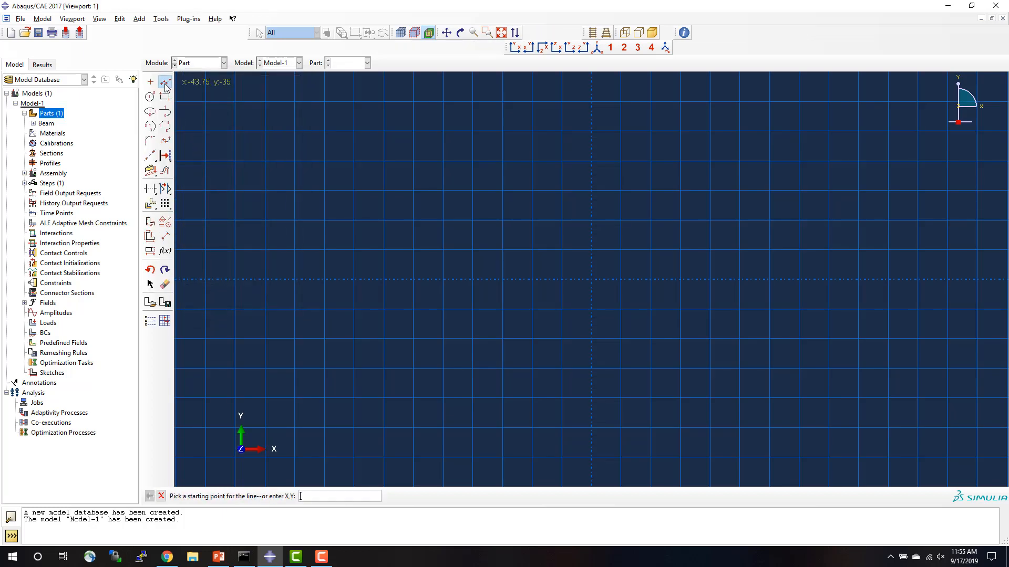
left_click(591, 279)
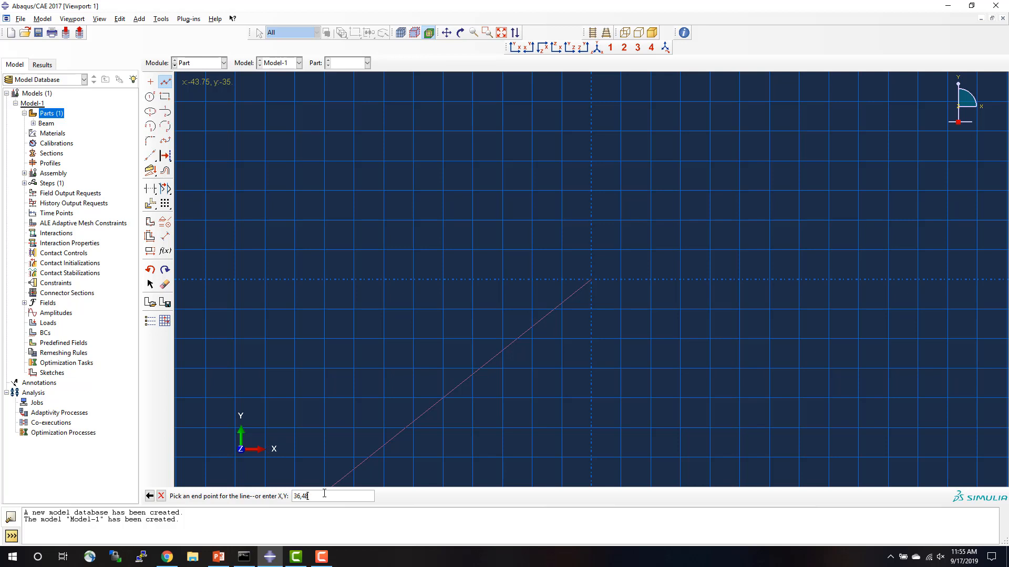
key("Return")
left_click(161, 496)
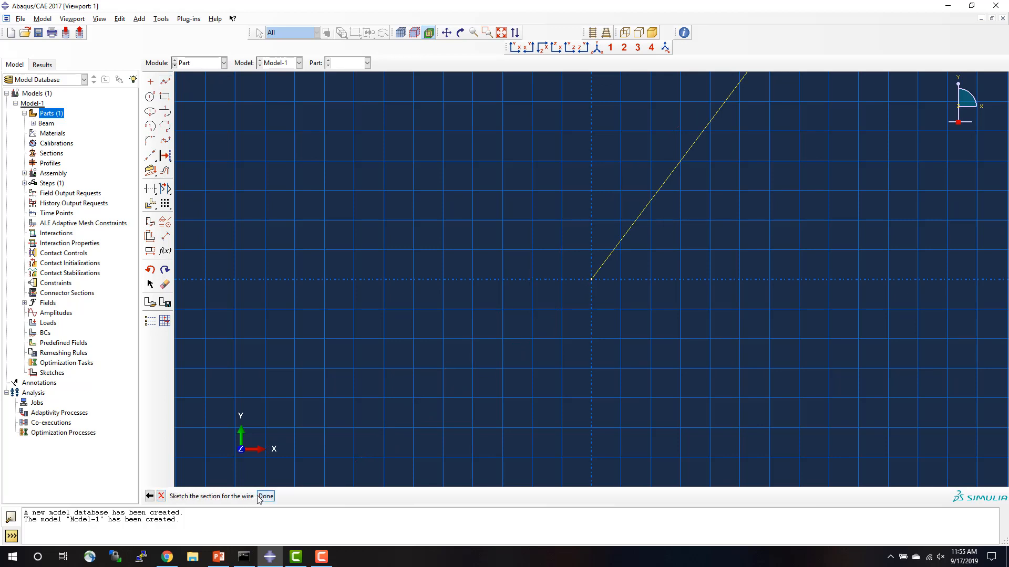
left_click(265, 496)
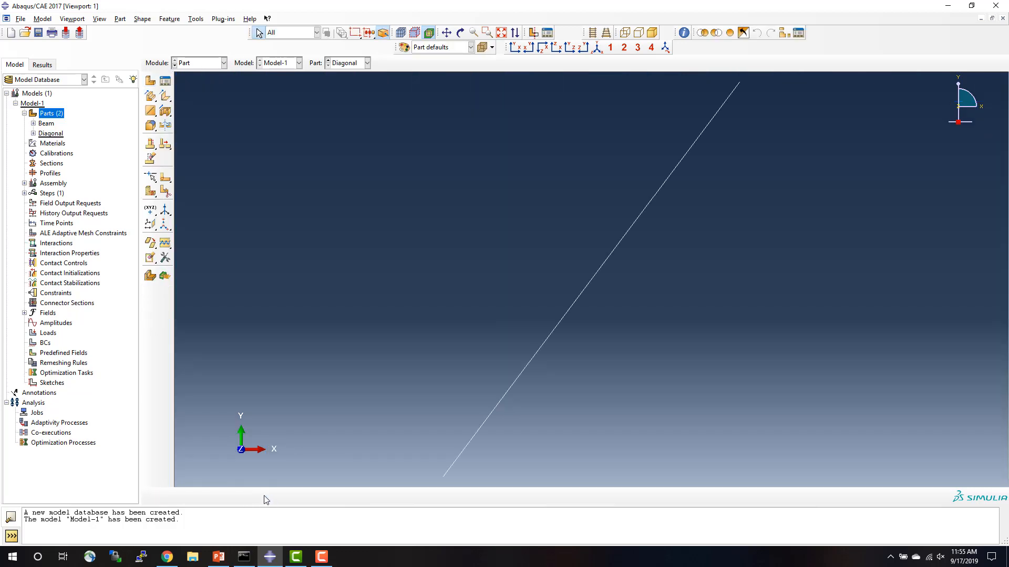
Start a third 2D planar deformable wire part named Horizontal with an approximate size of 200.
double_click(57, 115)
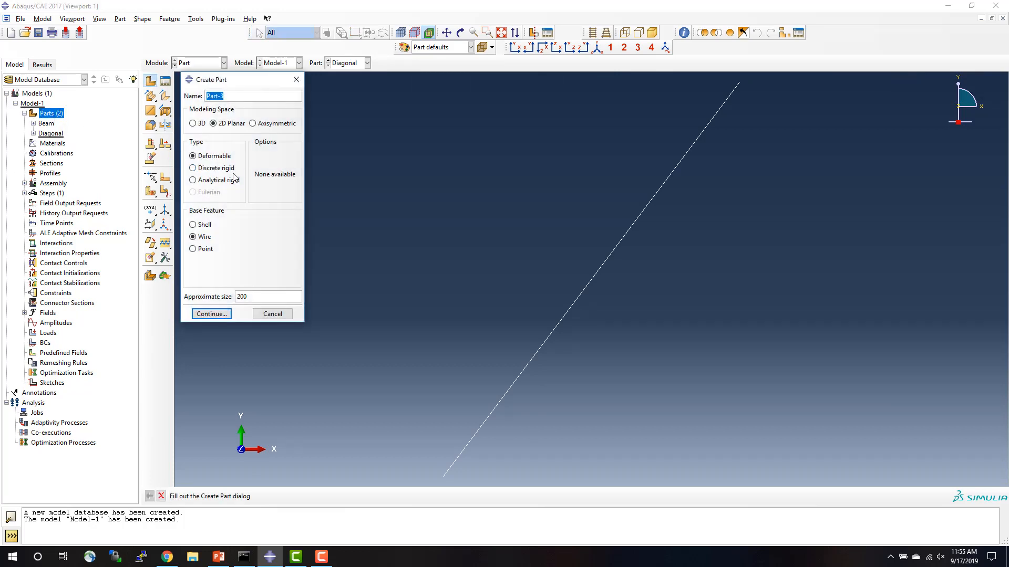
type("Horizona")
key("BackSpace")
type("tal")
left_click(223, 315)
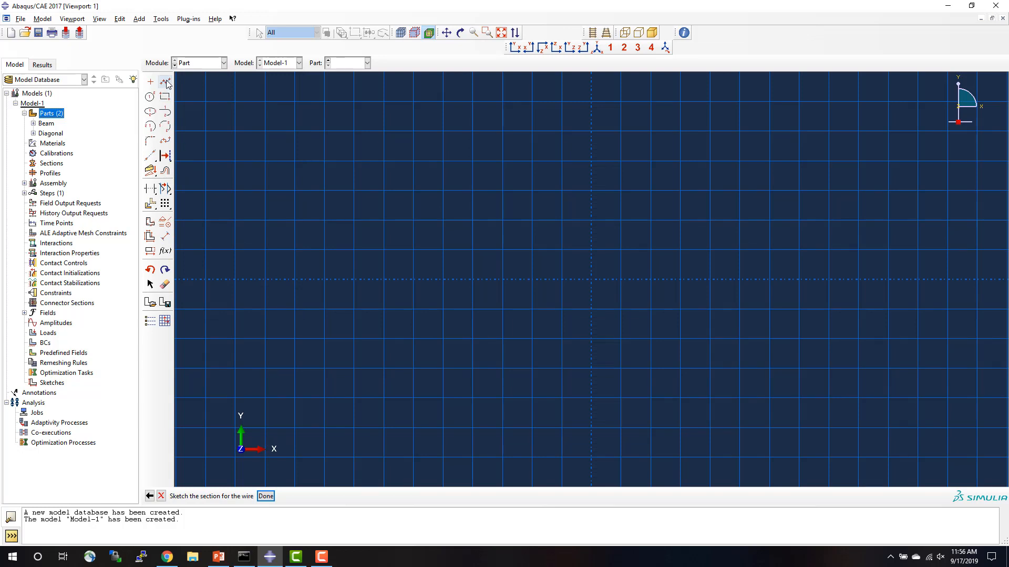
Sketch the Horizontal part as a line from the origin to (72,0) and finish its wire section.
left_click(592, 284)
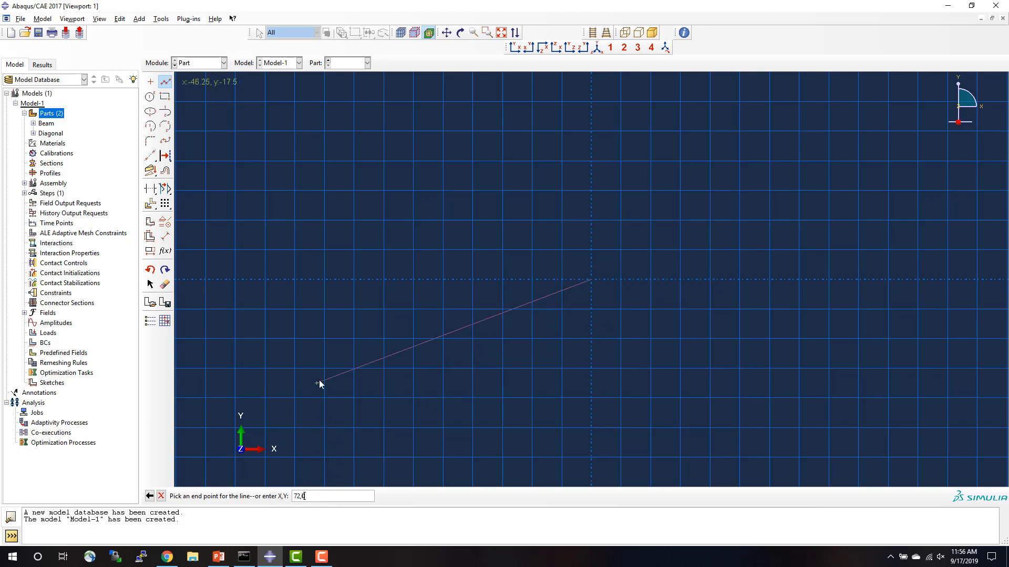
key("Return")
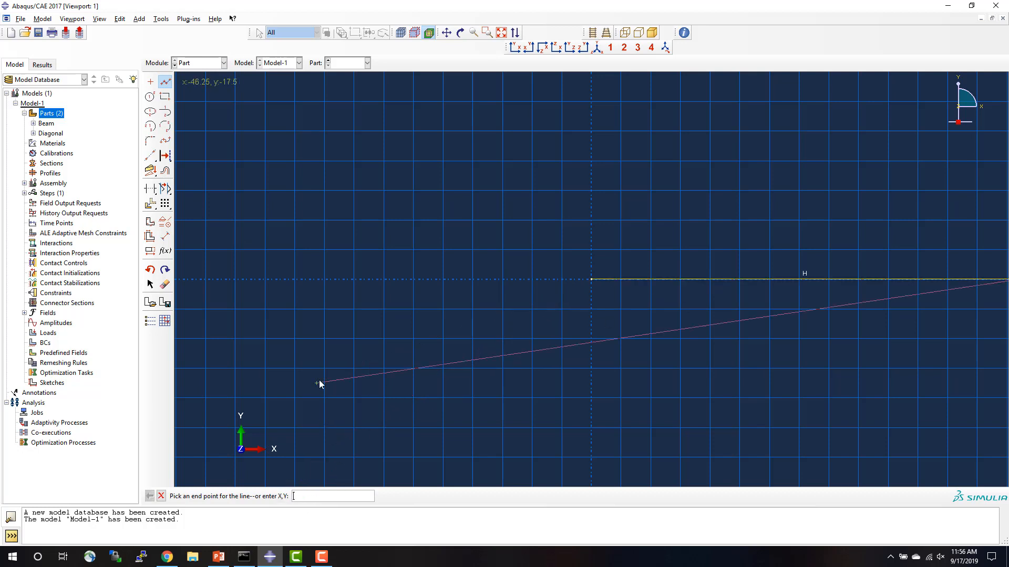
left_click(161, 497)
left_click(264, 496)
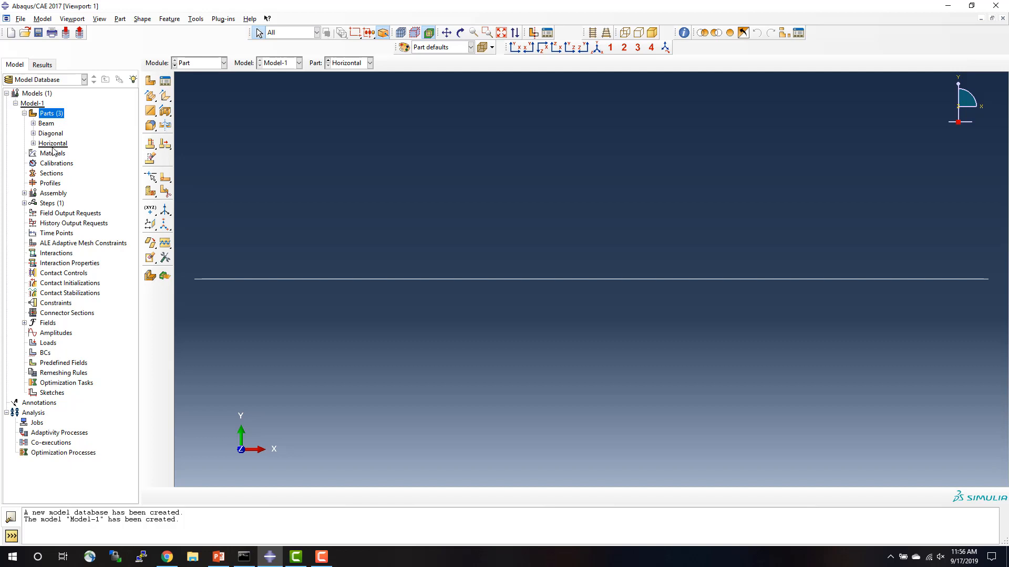
Start a section assignment for the Beam part on its whole wire, creating the region set Set-1.
left_click(33, 123)
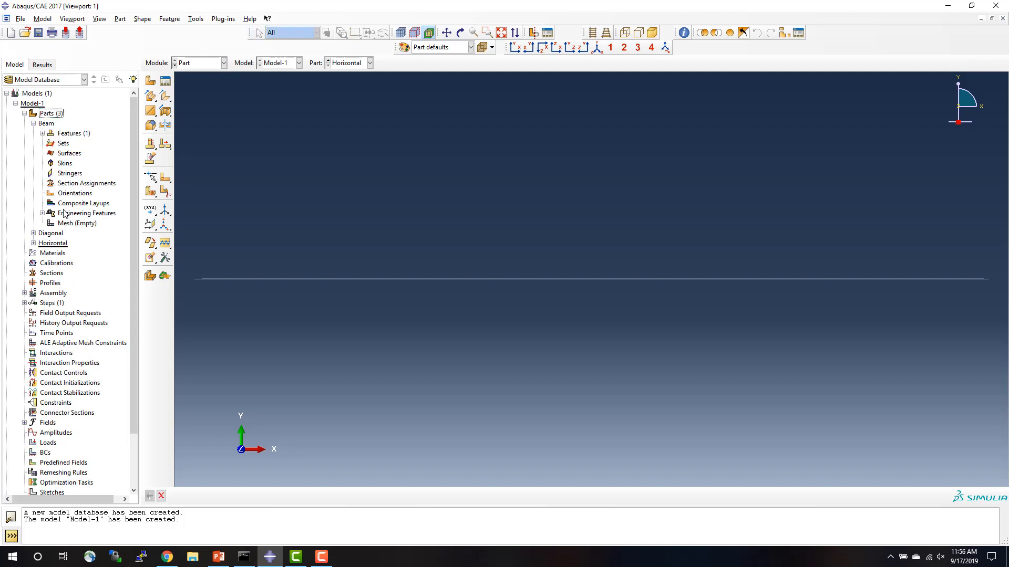
double_click(73, 184)
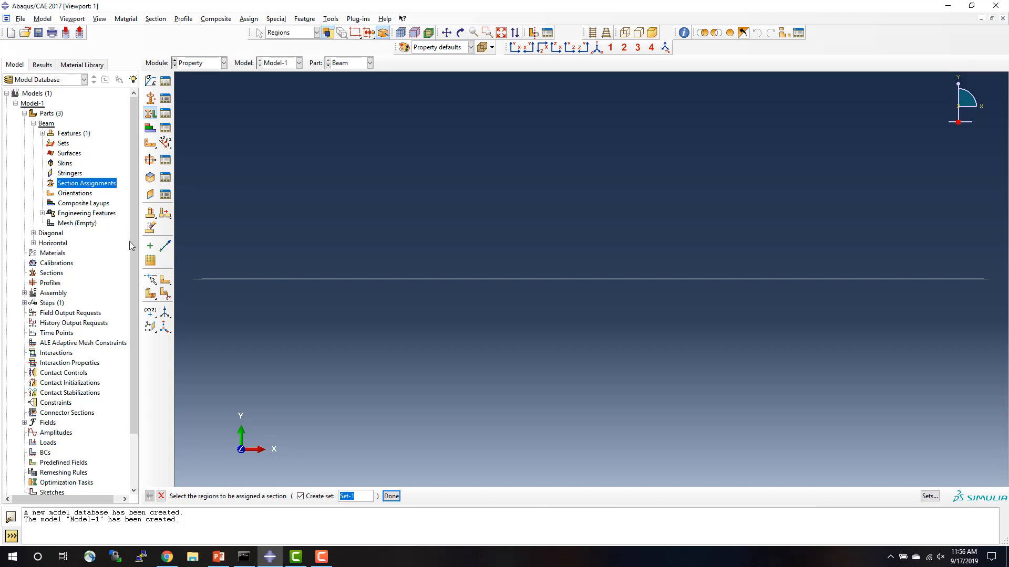
left_click(400, 279)
left_click(397, 498)
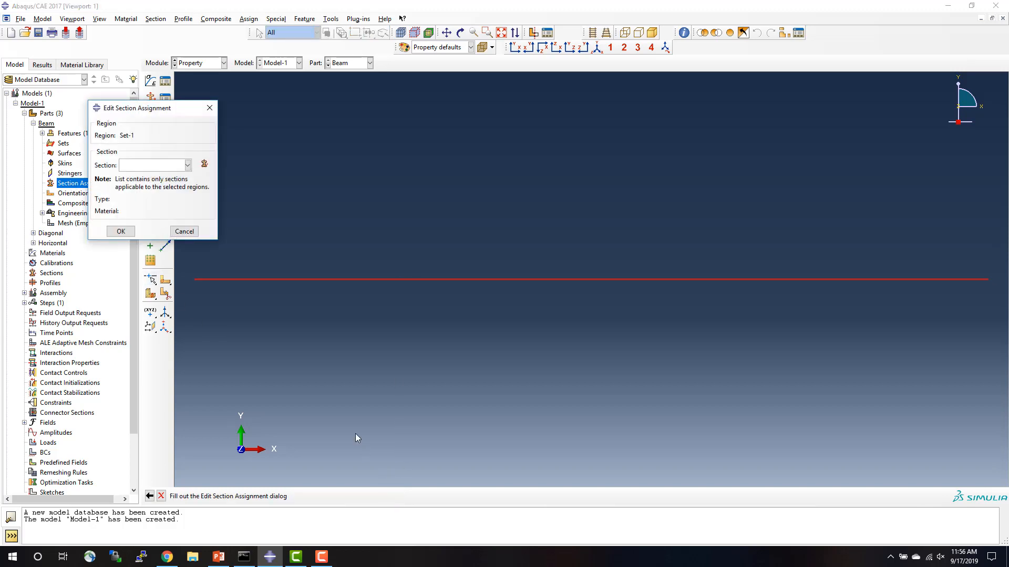
Create a section named Beam in the Beam category with type Beam for the Beam part's section assignment.
left_click(143, 169)
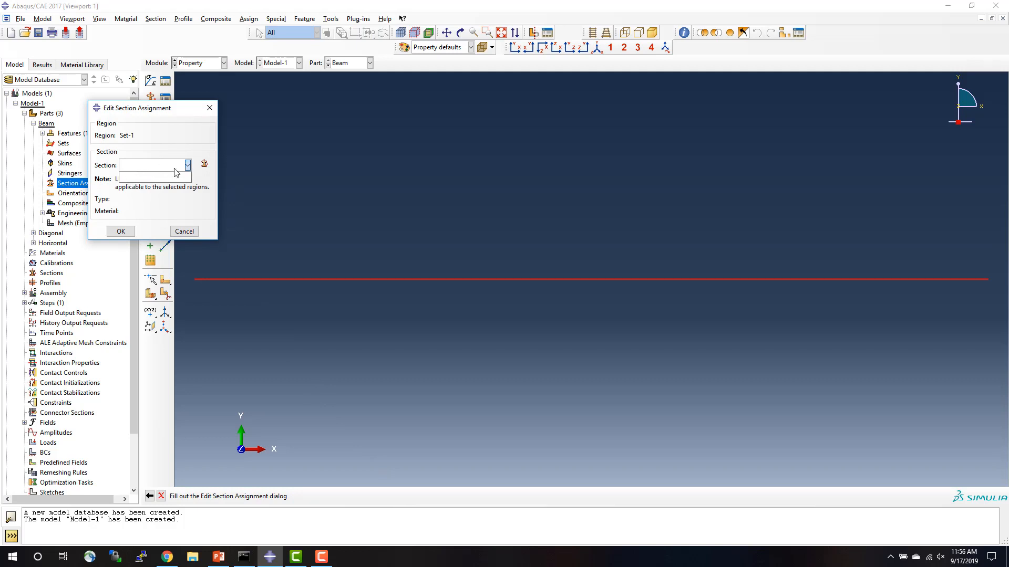
left_click(205, 166)
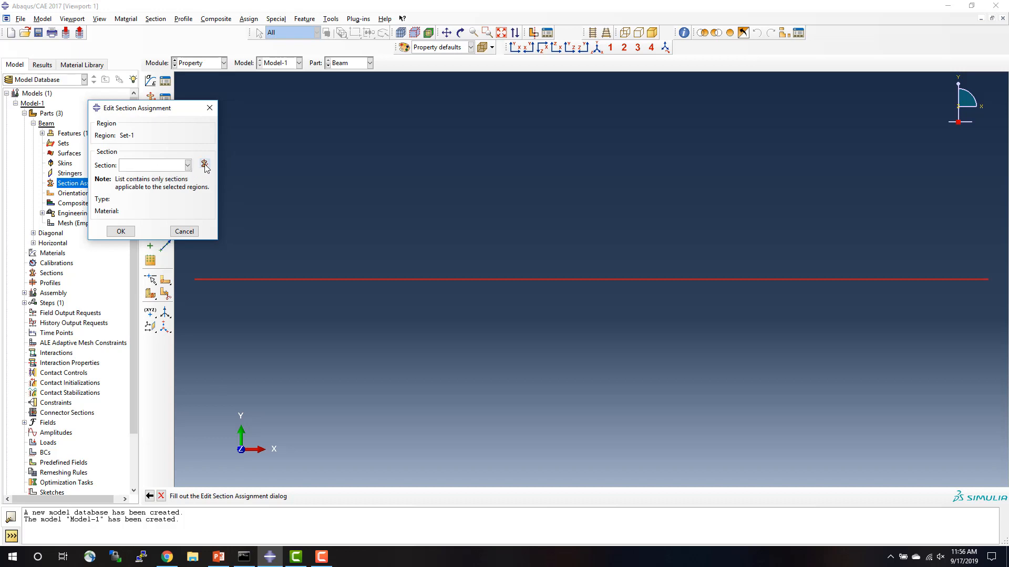
left_click(205, 165)
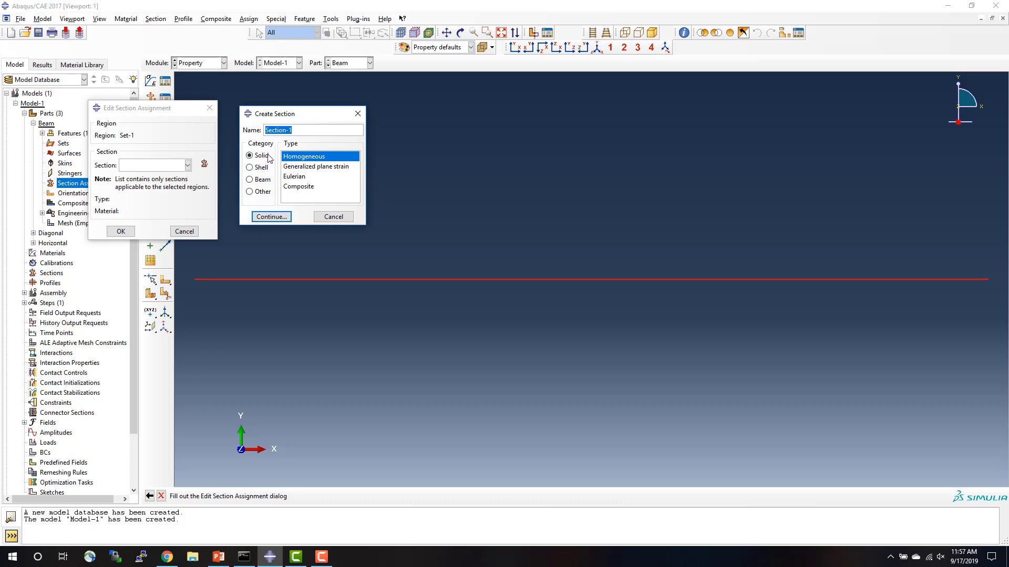
left_click(250, 181)
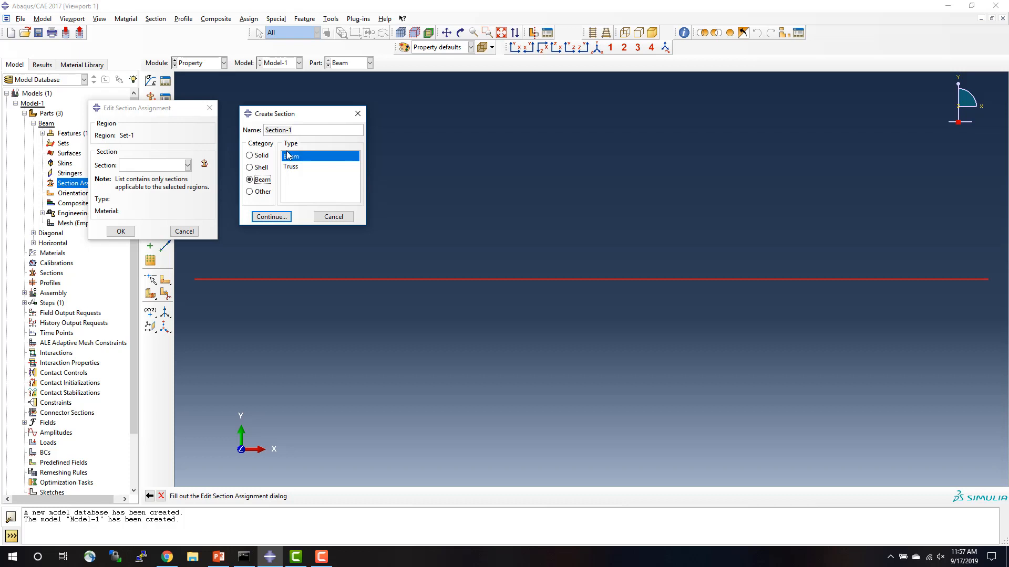
left_click_drag(301, 130, 240, 123)
type("Beam")
left_click(269, 217)
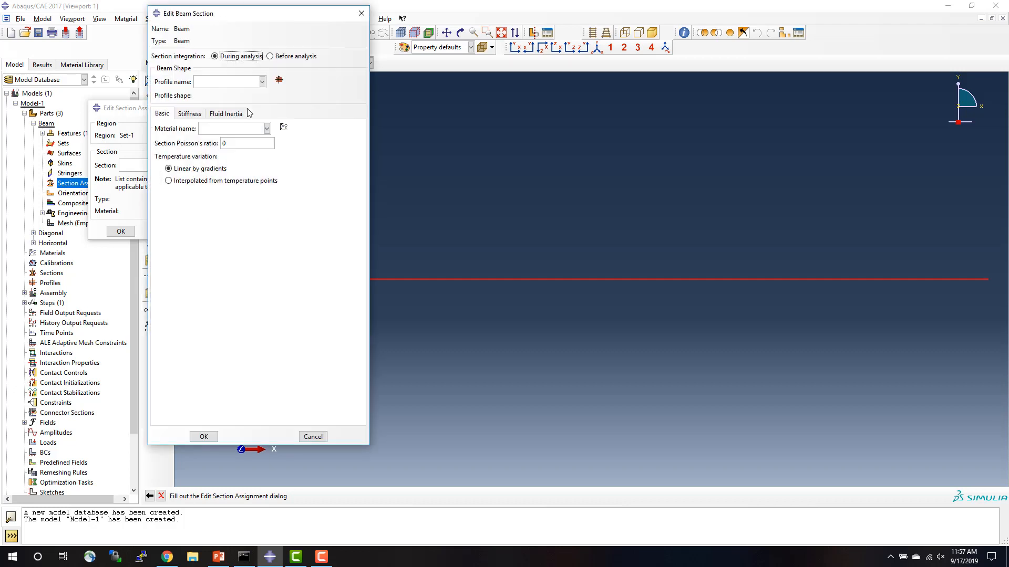
Start a new beam profile with the Generalized shape for the Beam section.
left_click(262, 81)
left_click(278, 79)
left_click(279, 80)
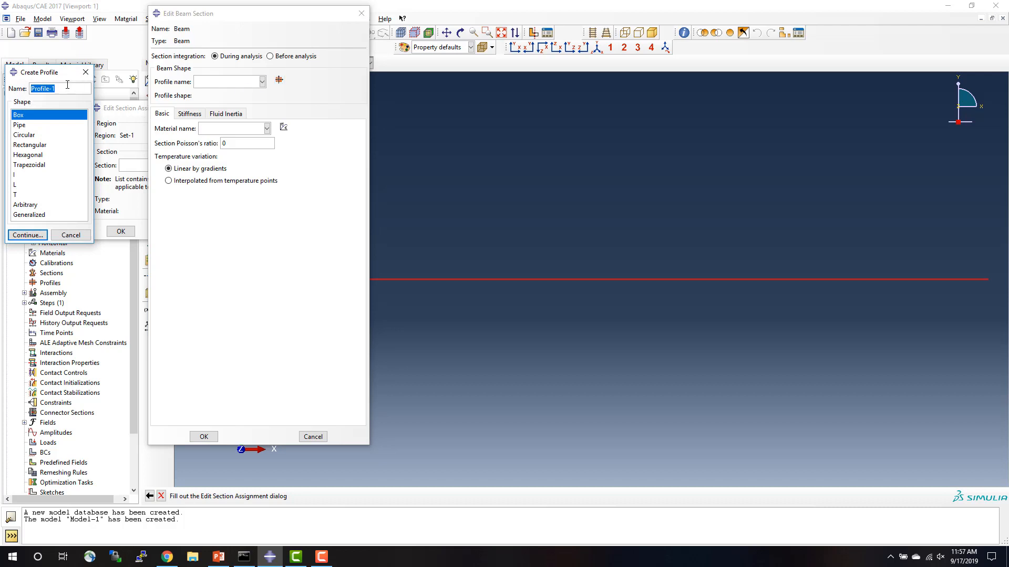
left_click(47, 215)
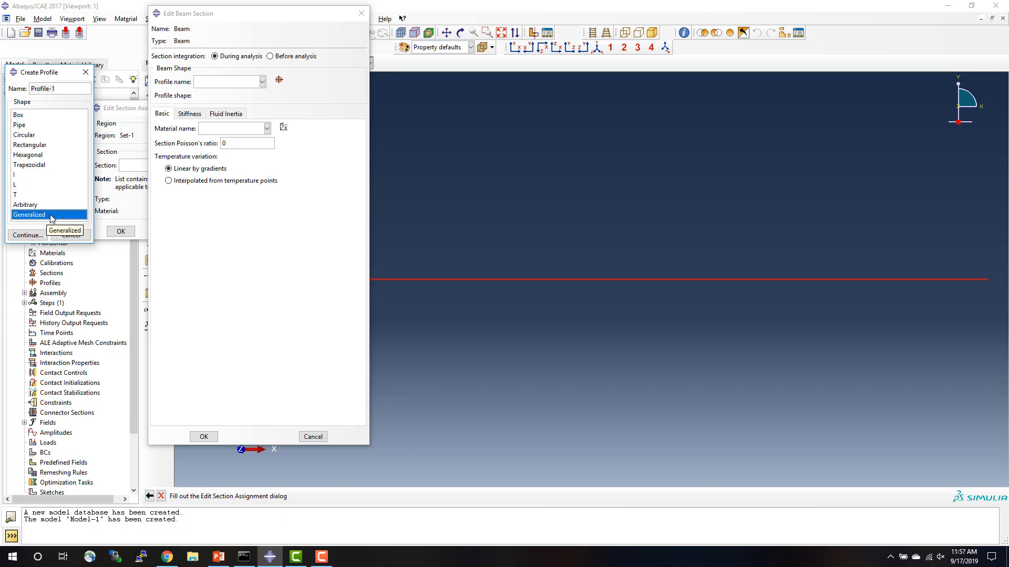
left_click(28, 235)
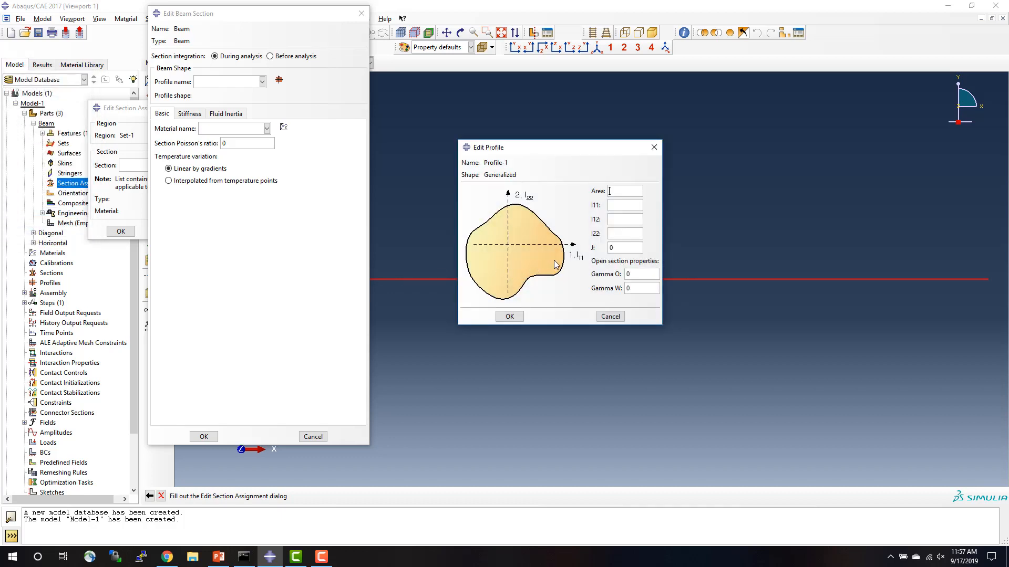
Switch to PowerPoint and examine the structure diagram and member properties on slide 2 in full-screen view.
left_click(213, 560)
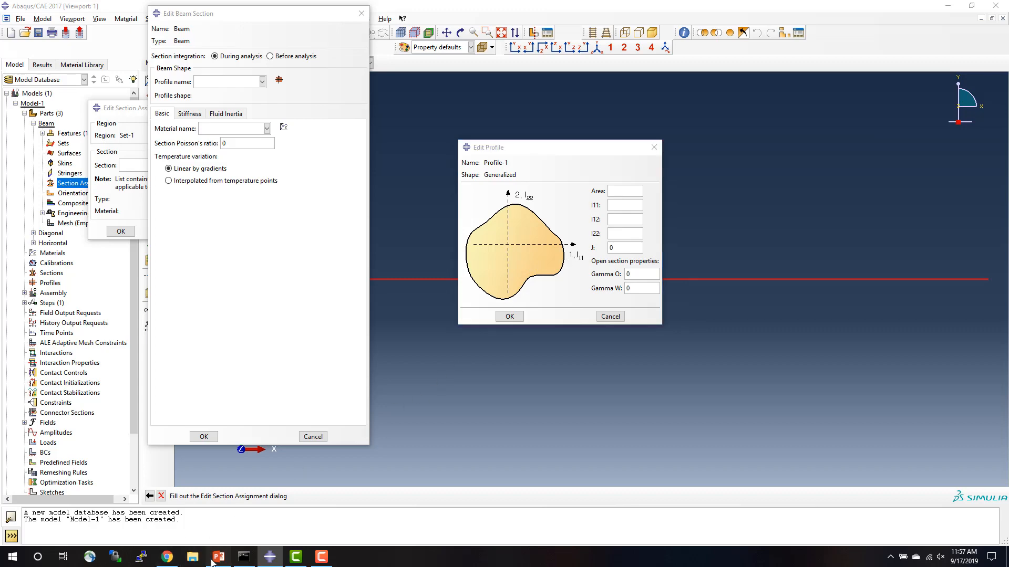
left_click(93, 240)
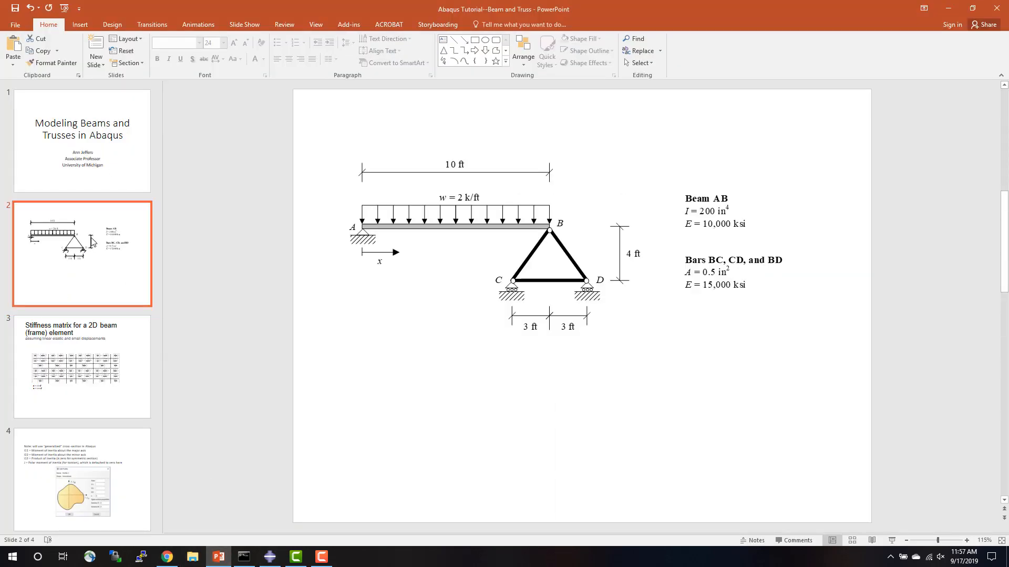
key("shift+F5")
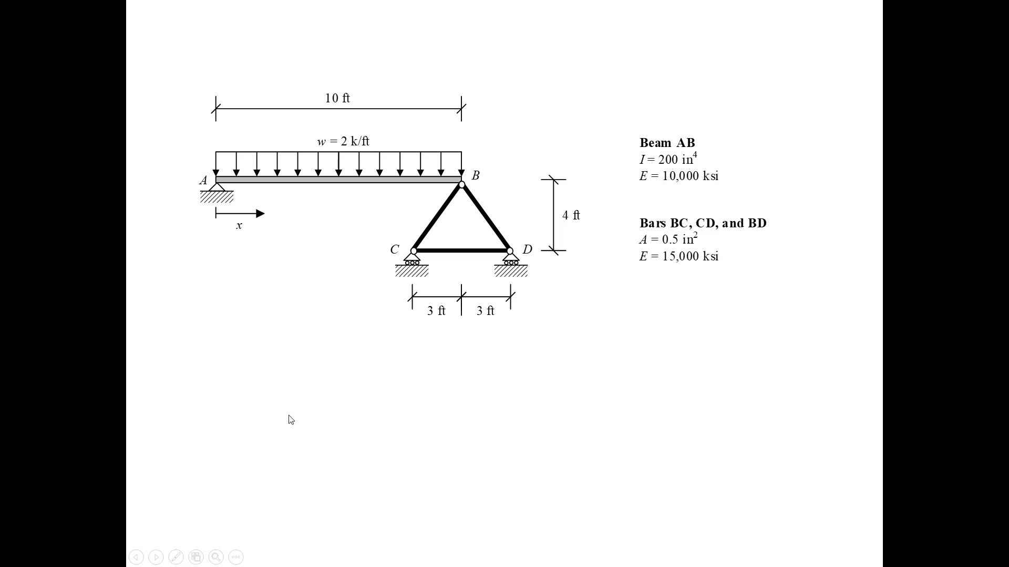
key("Escape")
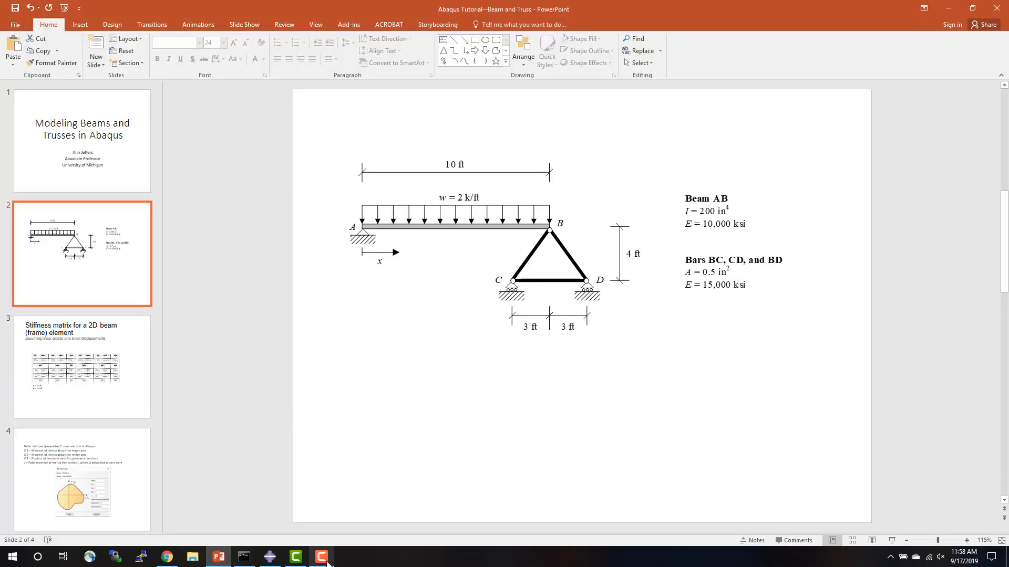
Switch back to Abaqus/CAE and define the generalized beam profile with area 1 and I11 200.
left_click(274, 560)
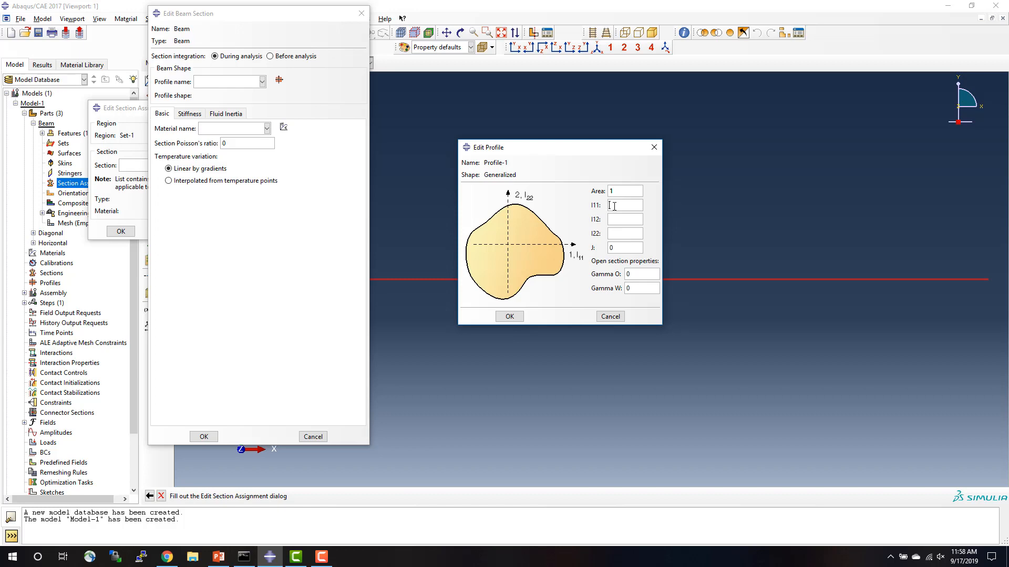
type("00")
left_click(517, 318)
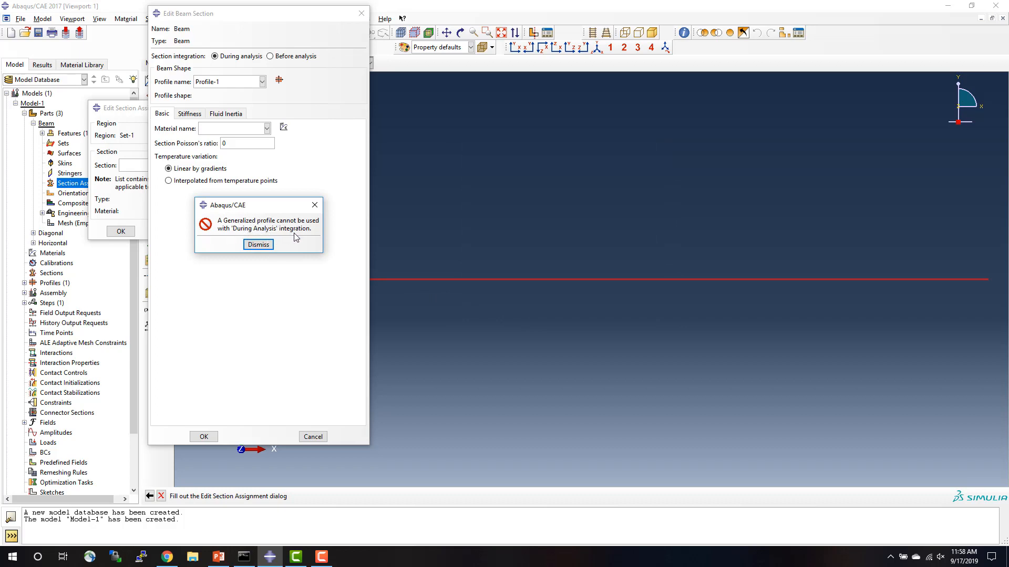
Set the Beam section to before-analysis integration with Young's modulus 10000 and a shear modulus, and assign it to the Beam part.
left_click(258, 245)
left_click(271, 56)
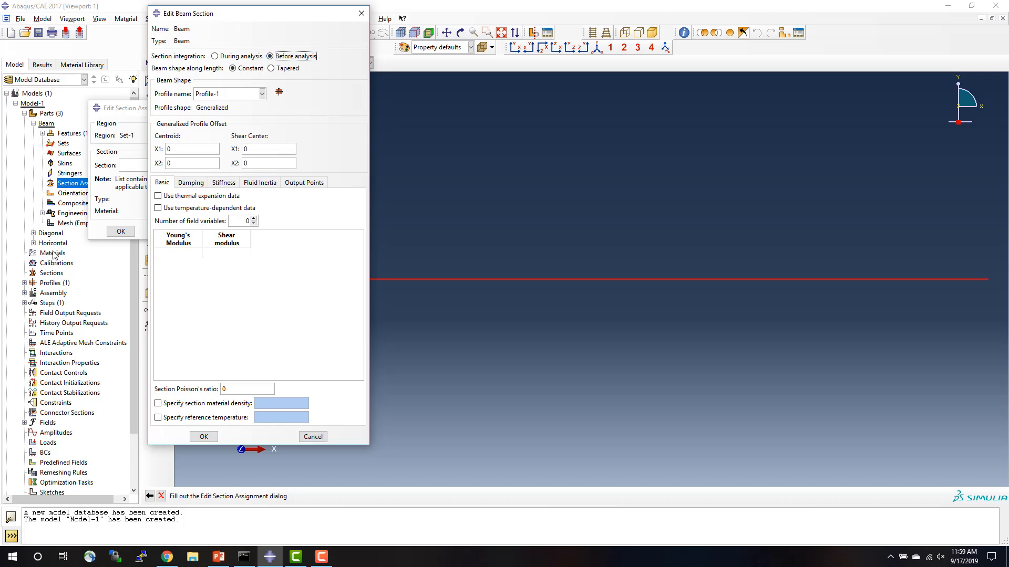
left_click(179, 253)
left_click(227, 251)
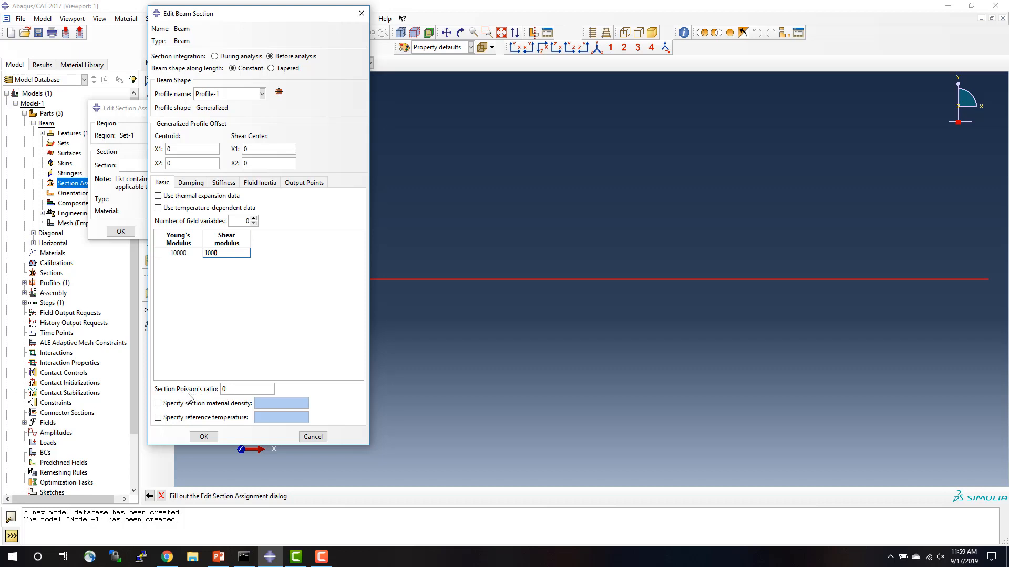
left_click(203, 437)
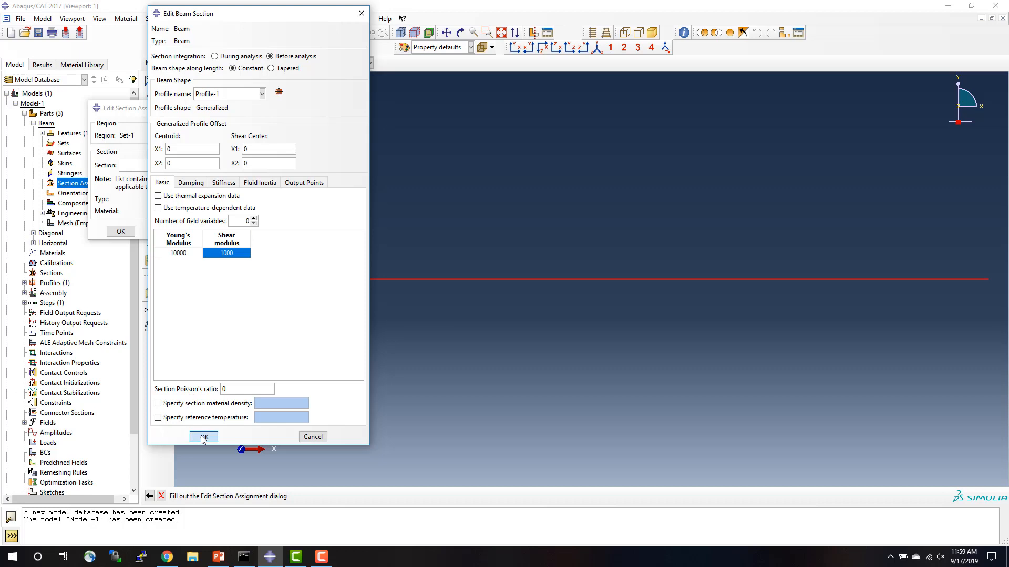
left_click(120, 232)
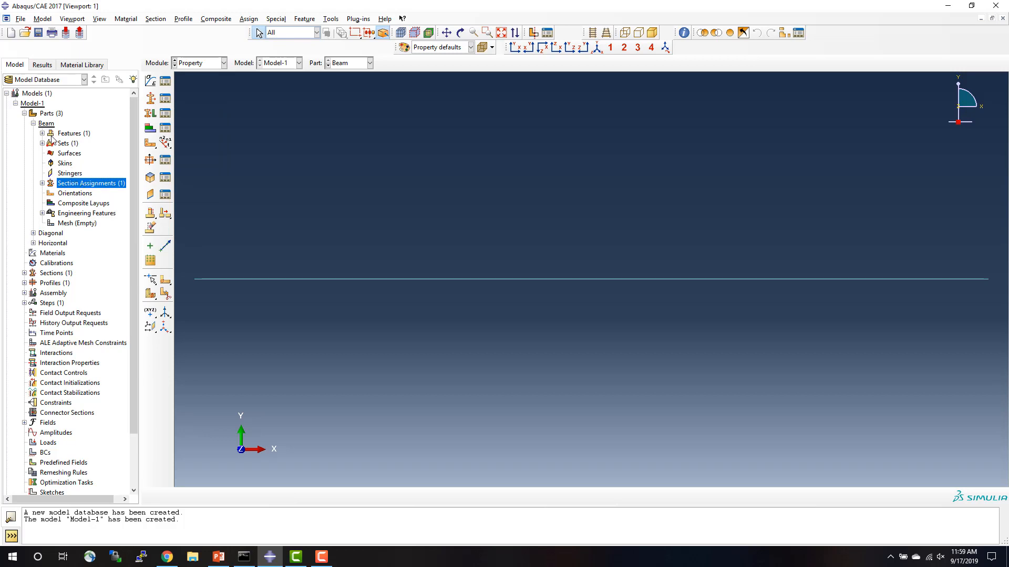
Start a section assignment for the Diagonal part on its whole wire, creating the region set Set-1.
left_click(25, 113)
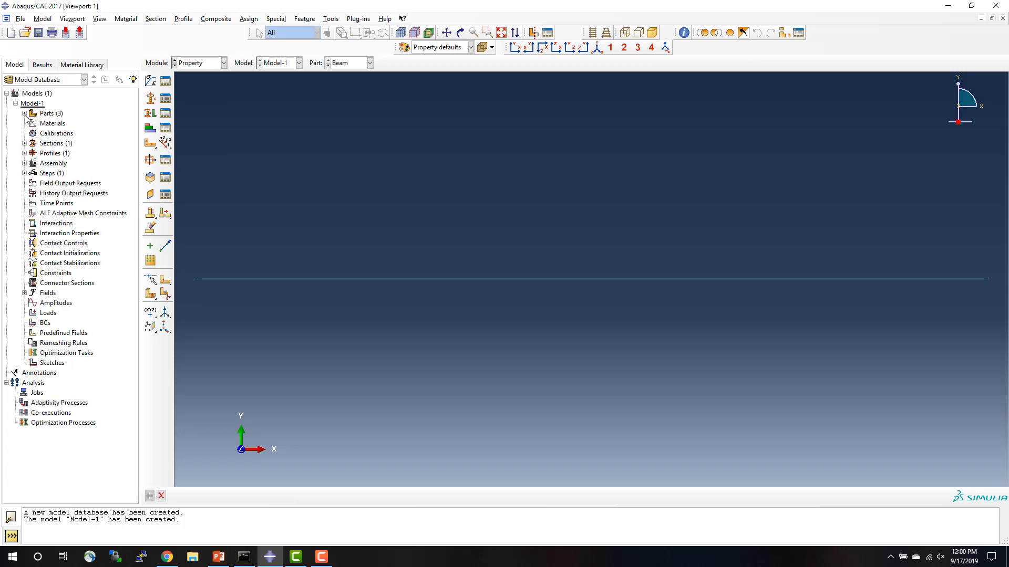
left_click(24, 114)
left_click(34, 124)
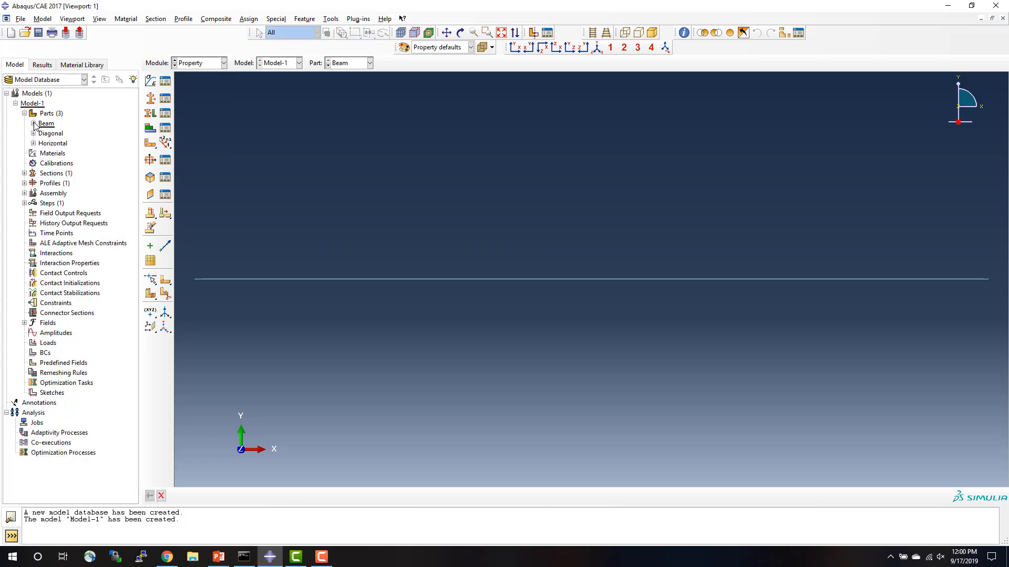
left_click(33, 134)
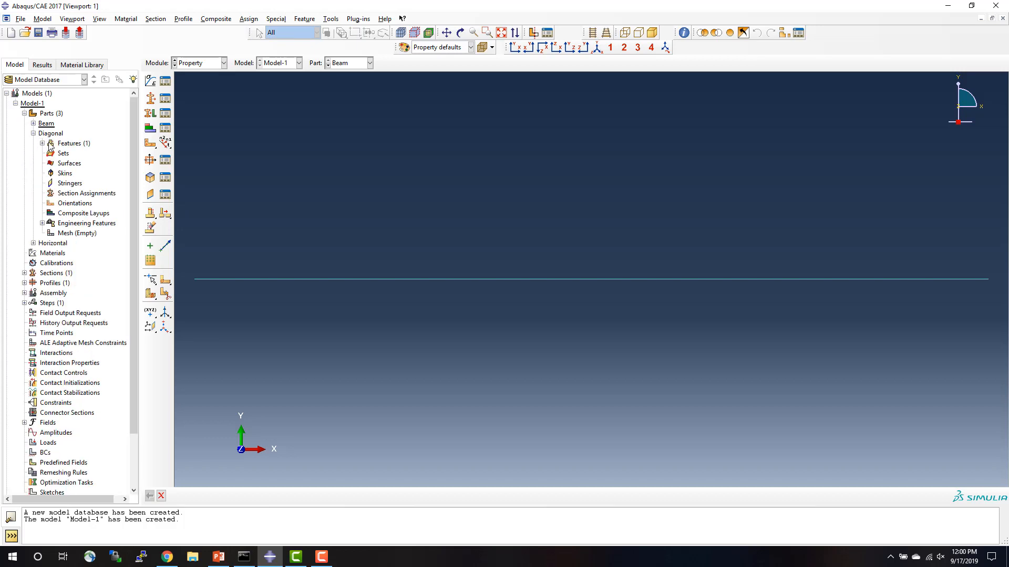
double_click(77, 195)
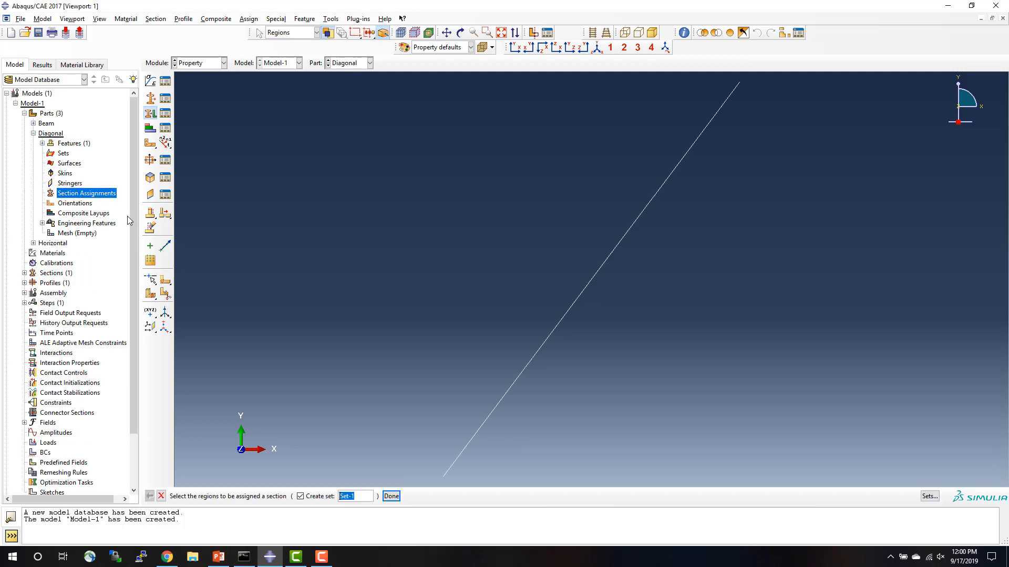
left_click(608, 259)
left_click(391, 497)
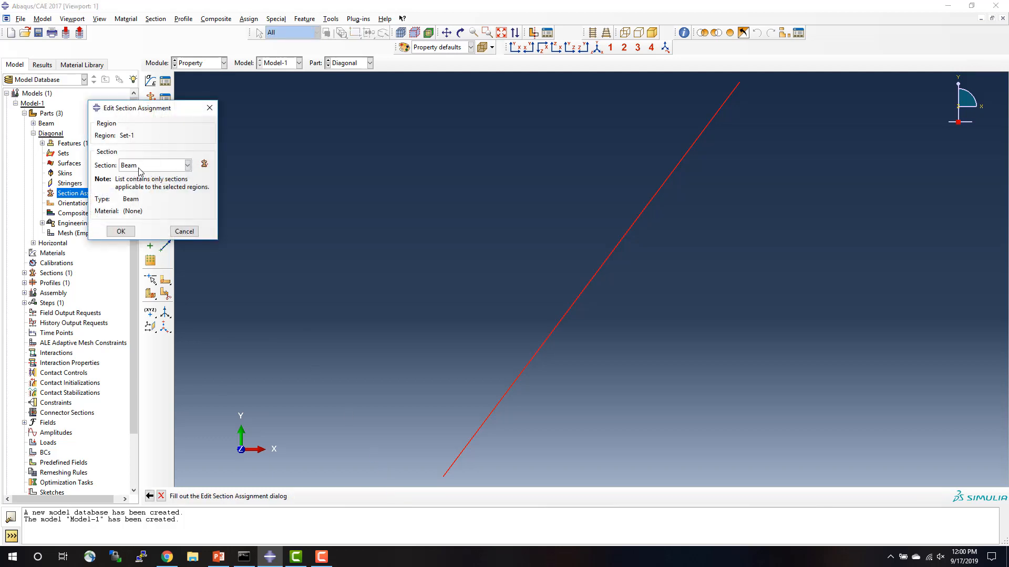
Create a beam-type section named Truss with section integration before analysis.
left_click(204, 166)
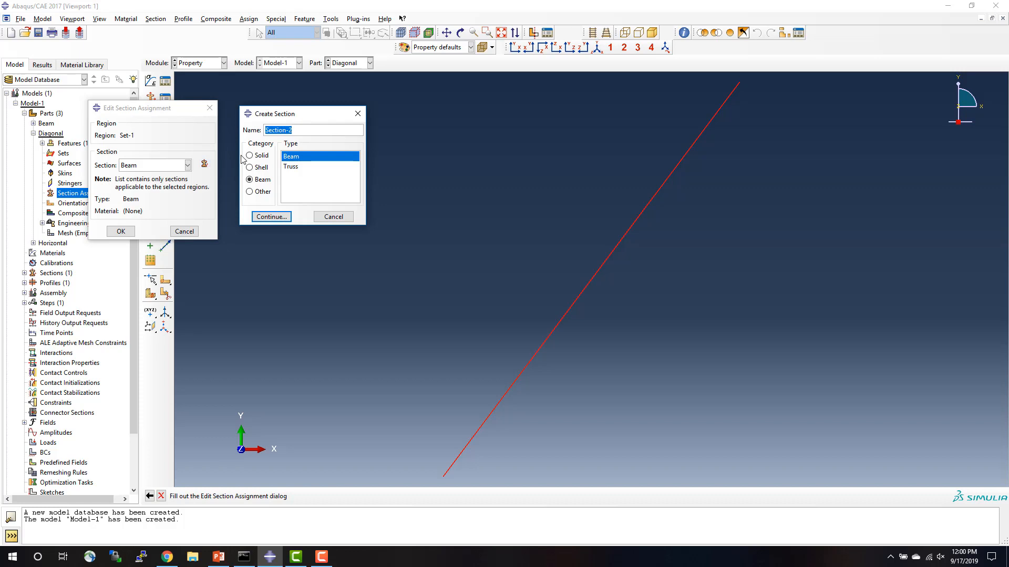
type("Truss")
left_click(271, 217)
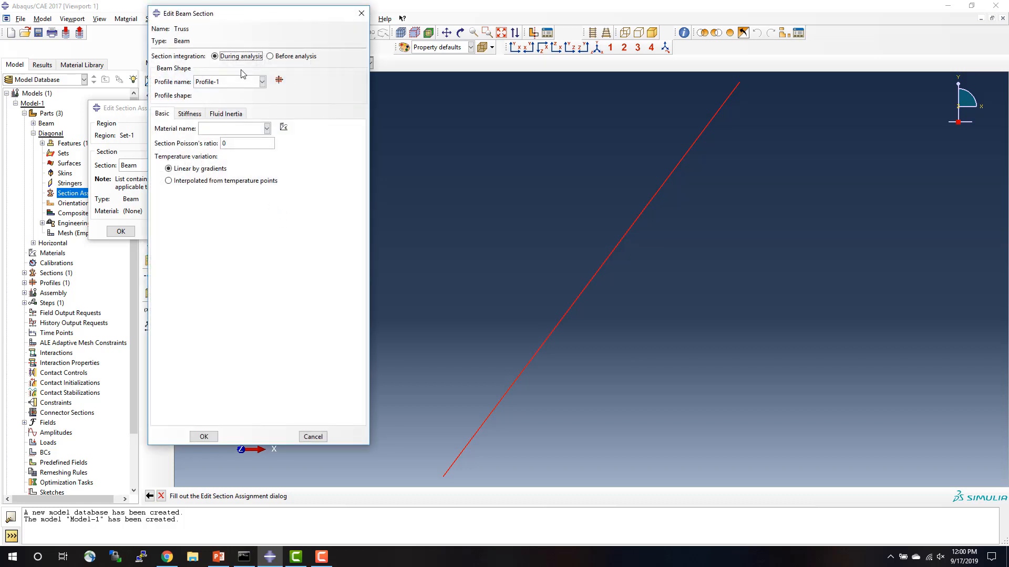
left_click(270, 56)
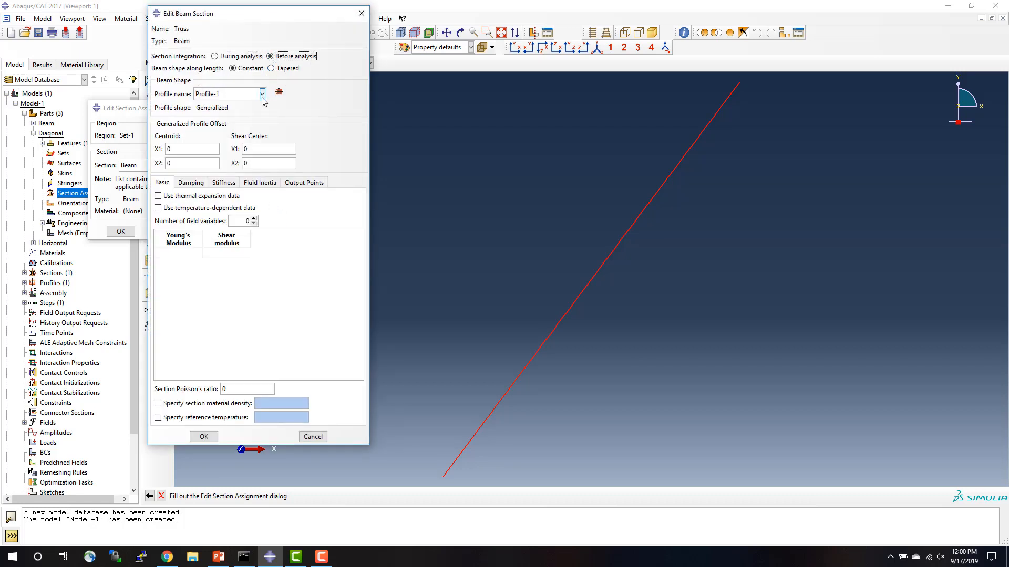
Create a generalized profile for the truss members with area 0.5, I11 1 and I12 0.
left_click(279, 92)
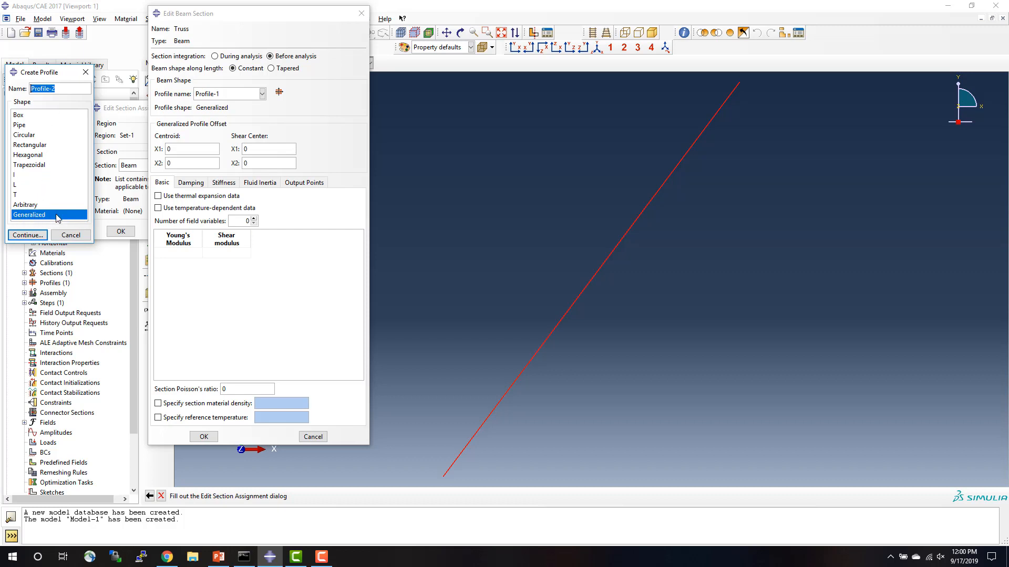
left_click(29, 235)
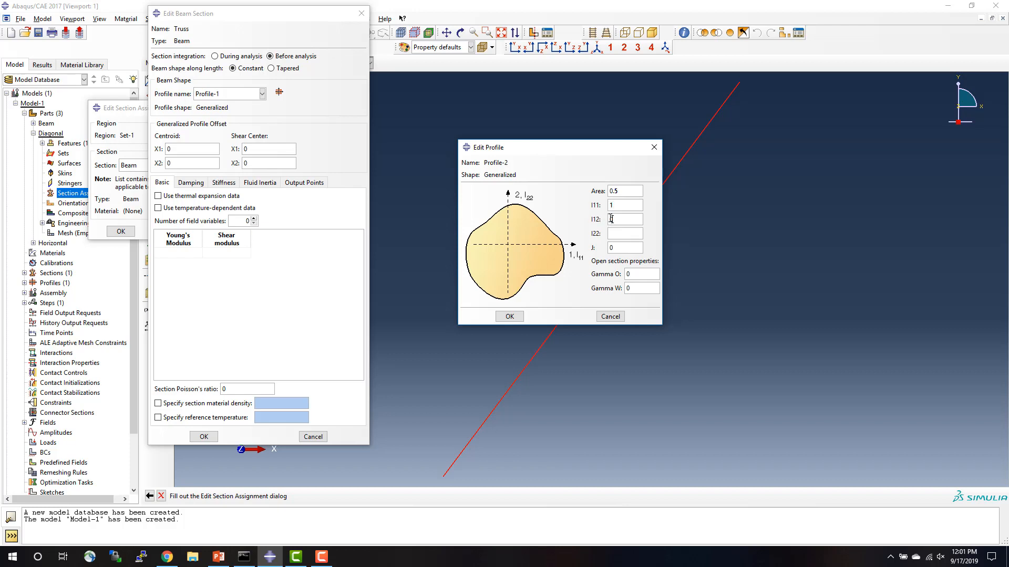
left_click(611, 219)
type("0")
left_click(509, 317)
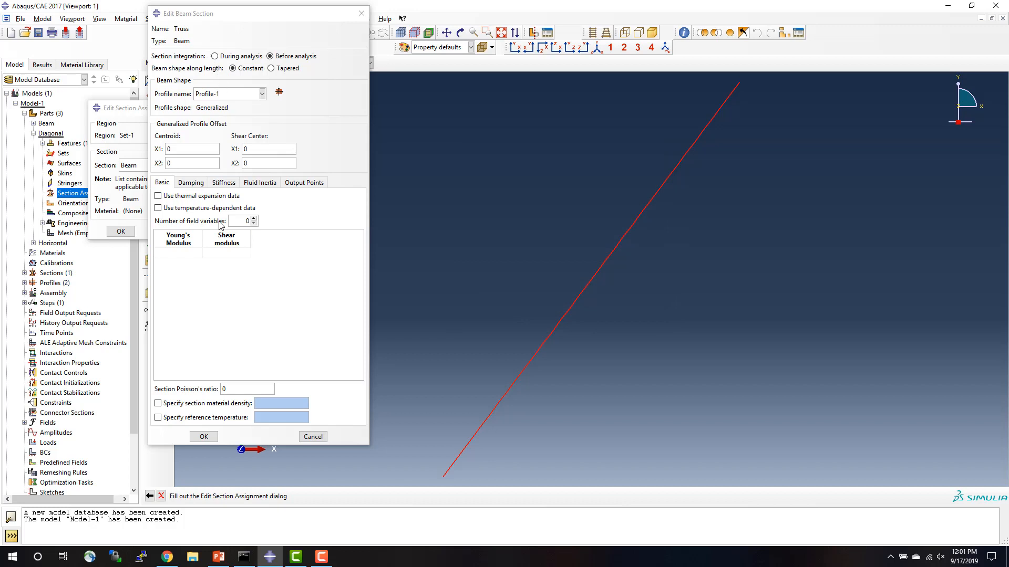
Set the Truss section's Young's modulus to 15000 and shear modulus to 1000, and finish the section.
left_click(176, 253)
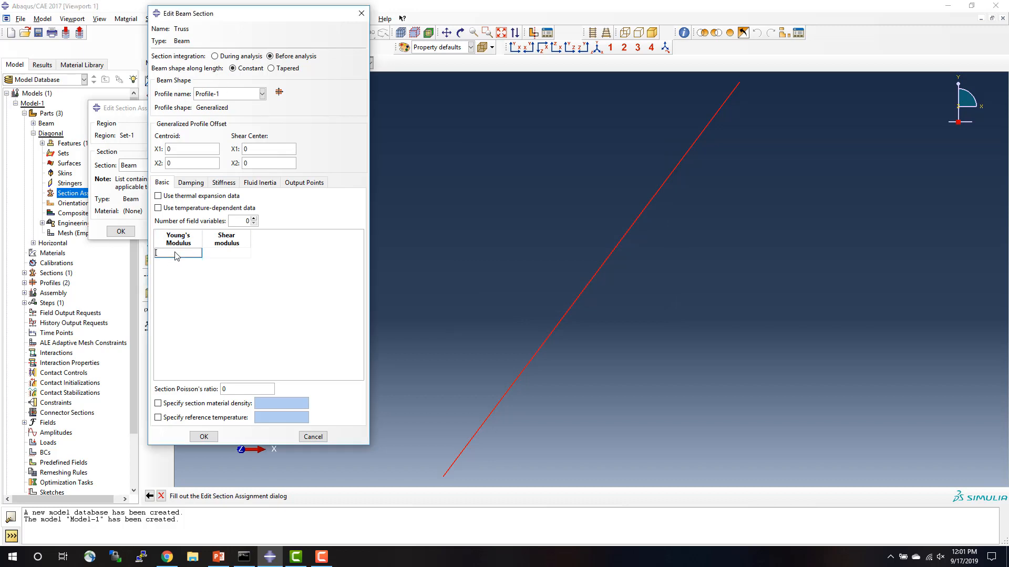
type("15000")
left_click(221, 253)
left_click(210, 440)
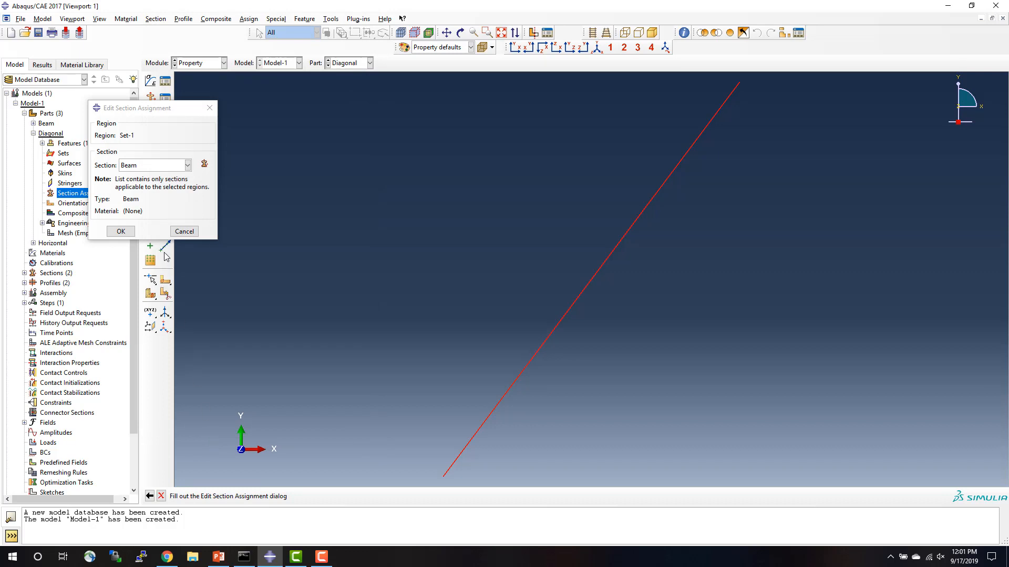
Assign the Truss section to the Diagonal part's Set-1 region and complete the section assignment.
left_click(145, 166)
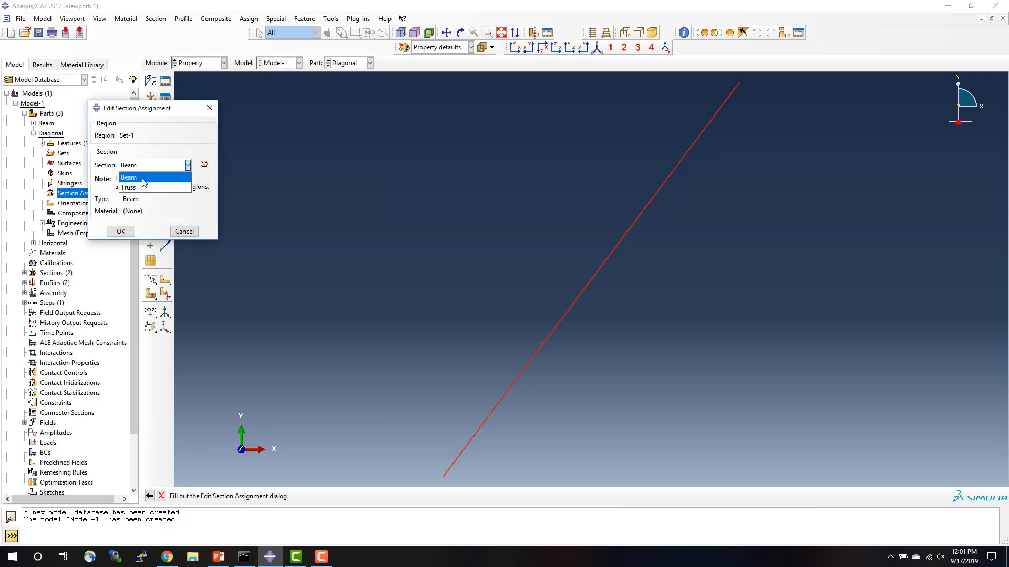
left_click(143, 188)
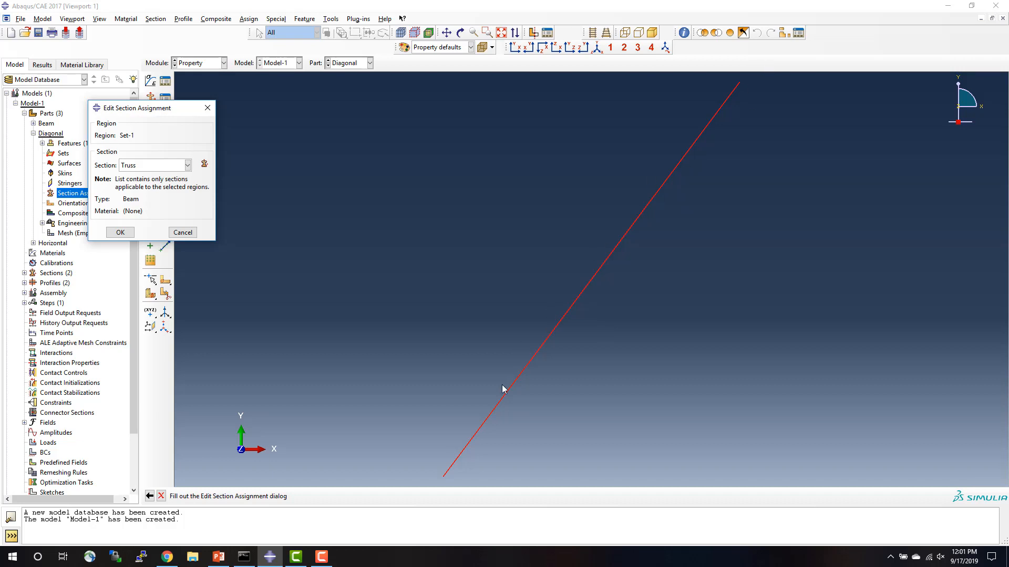
left_click(121, 233)
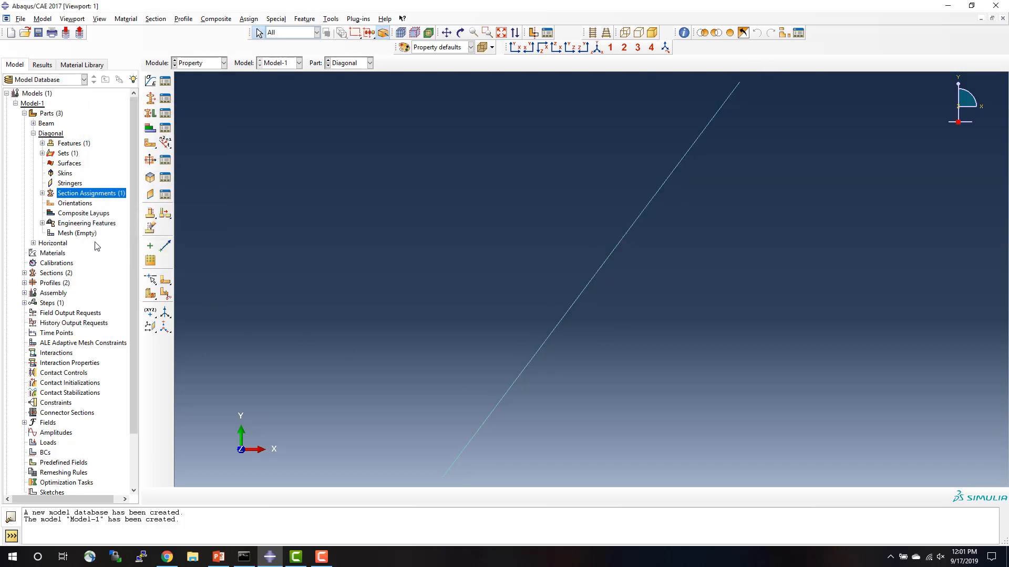
left_click(33, 133)
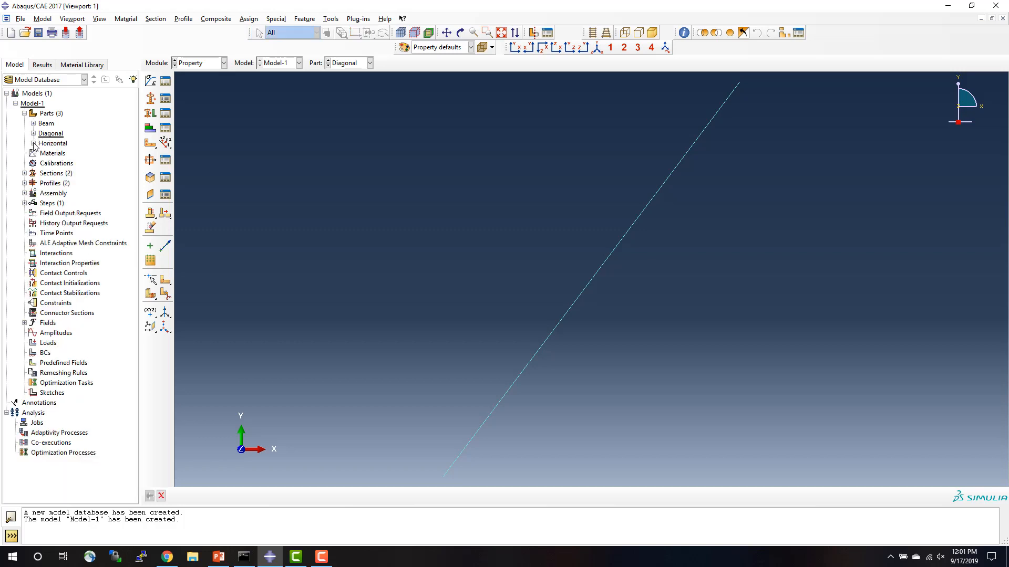
Assign the Truss section to the whole wire of the Horizontal part, creating the region set Set-1.
left_click(33, 143)
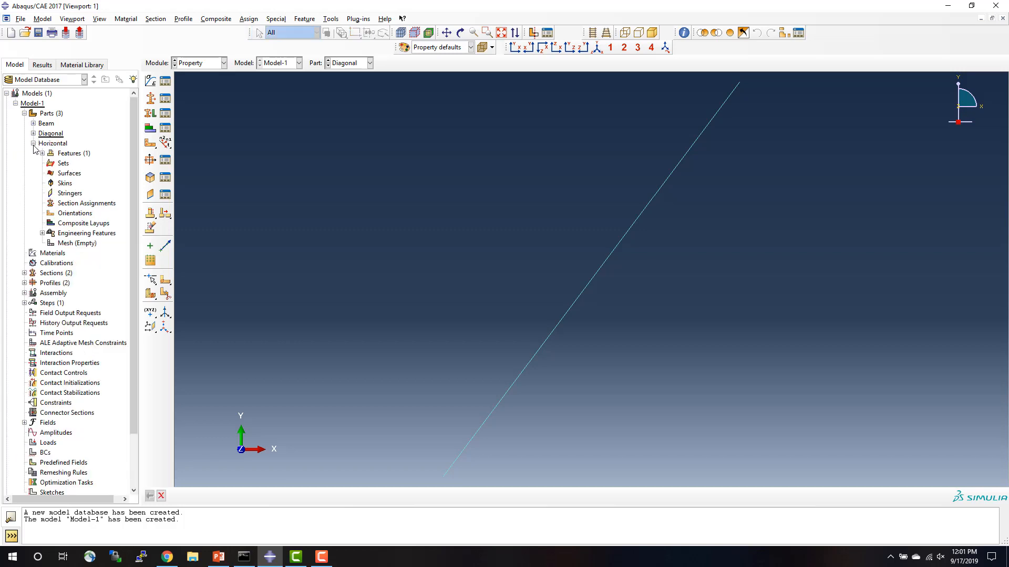
double_click(79, 204)
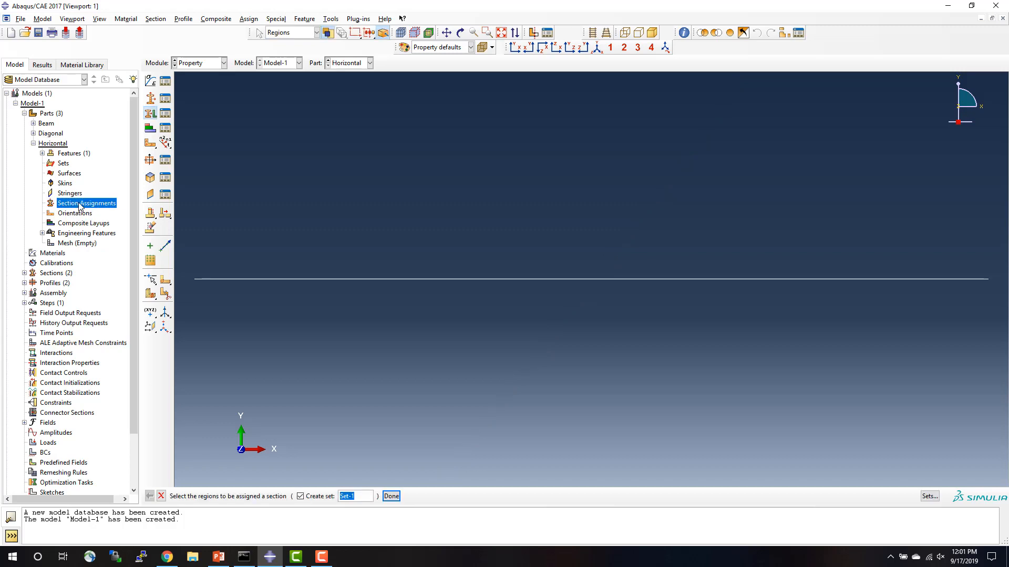
left_click(365, 283)
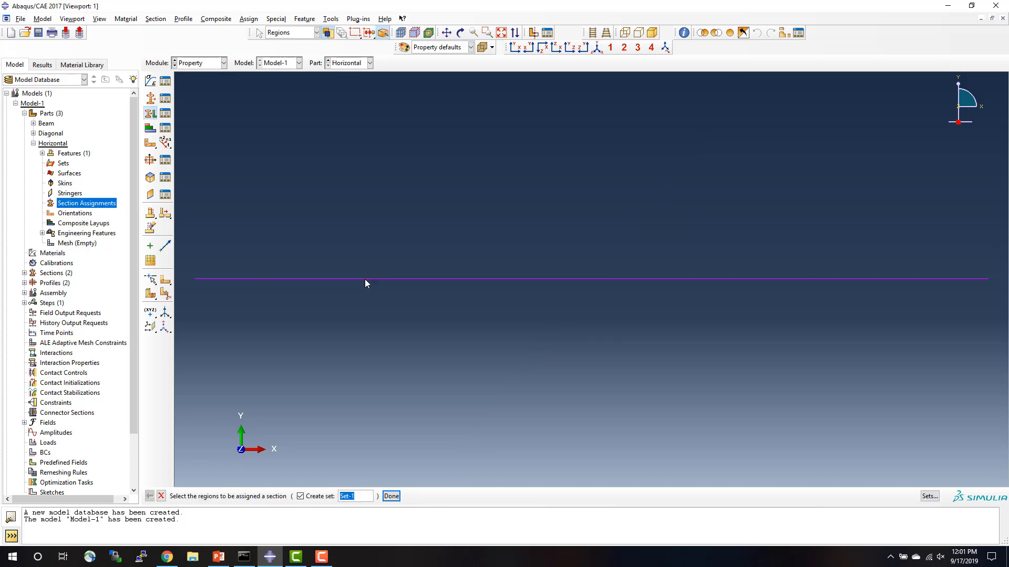
left_click(392, 497)
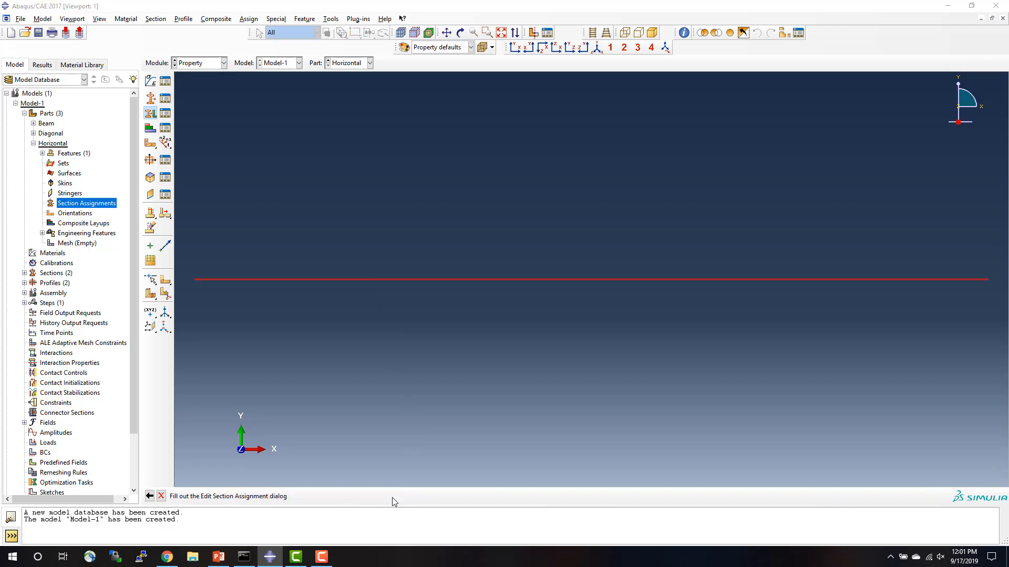
left_click(130, 167)
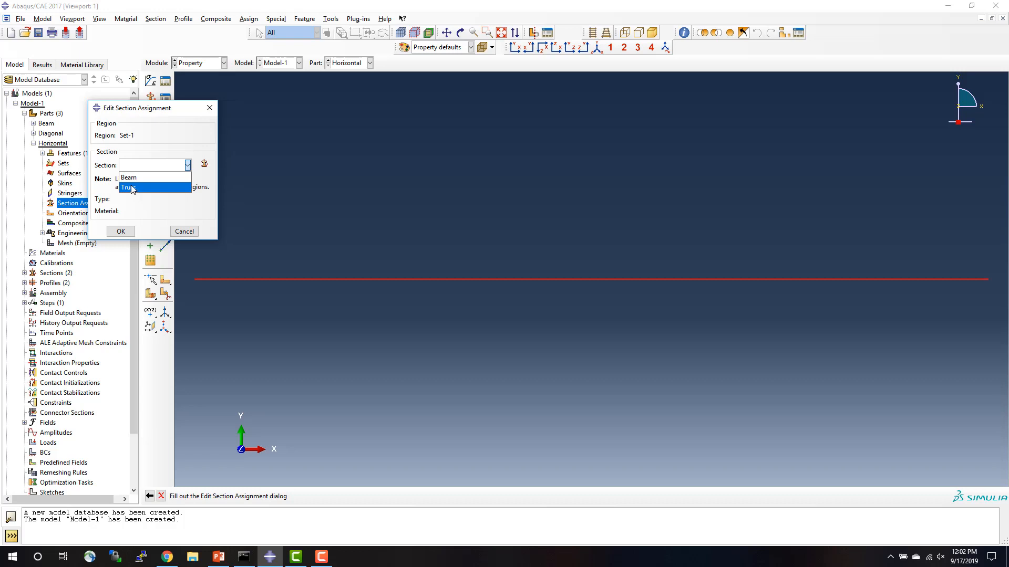
left_click(132, 188)
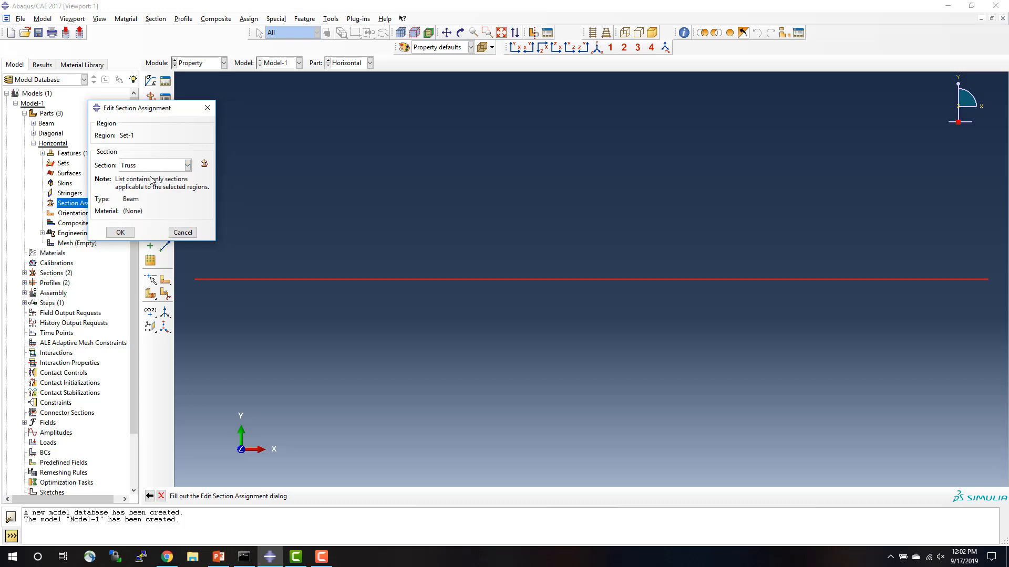
left_click(125, 236)
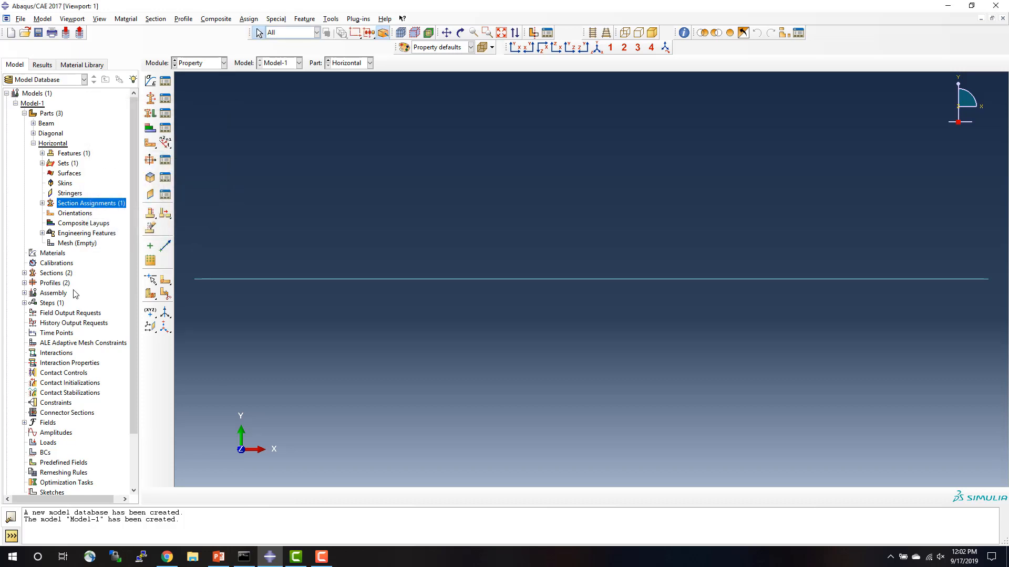
left_click(33, 144)
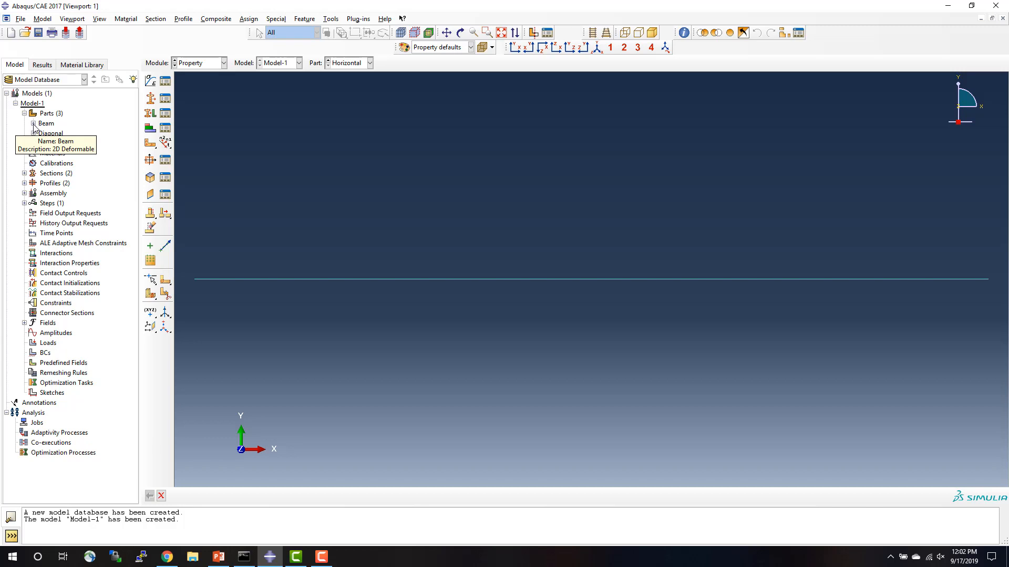
Assign a beam section orientation to the Horizontal part's wire as Set-2, with the n1 direction 0.0,0.0,-1.0.
left_click(33, 123)
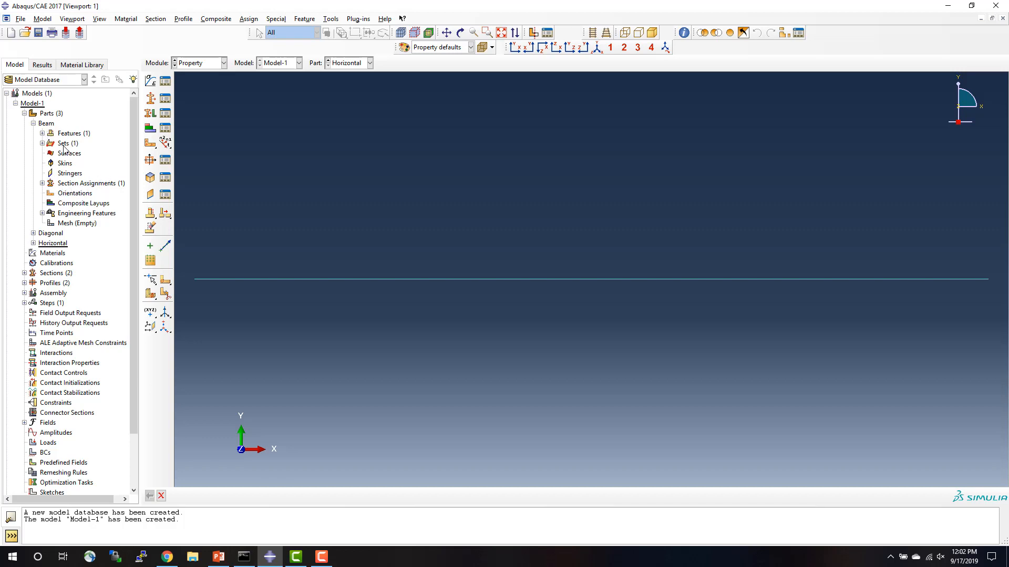
left_click(223, 63)
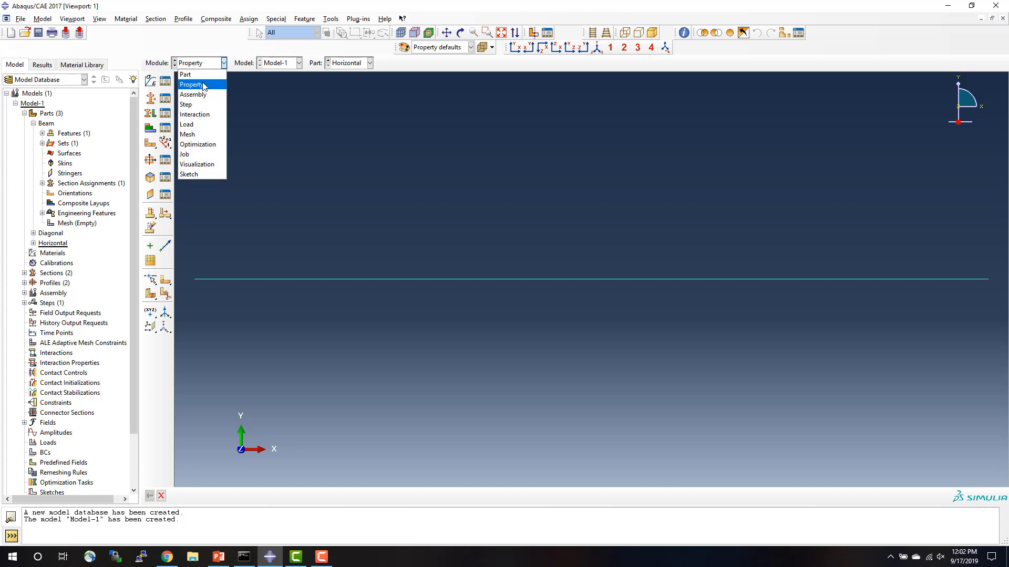
left_click(204, 85)
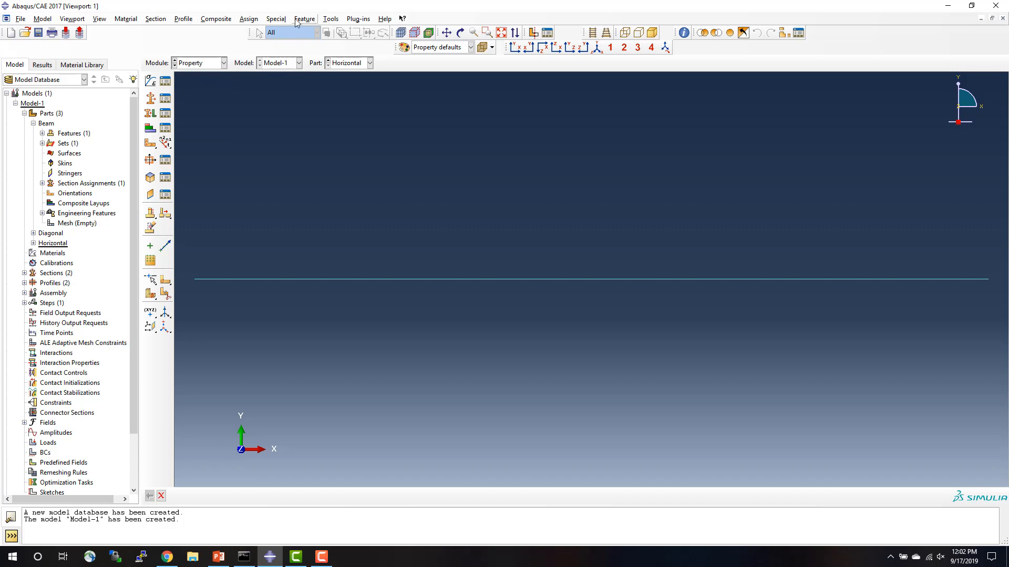
left_click(249, 19)
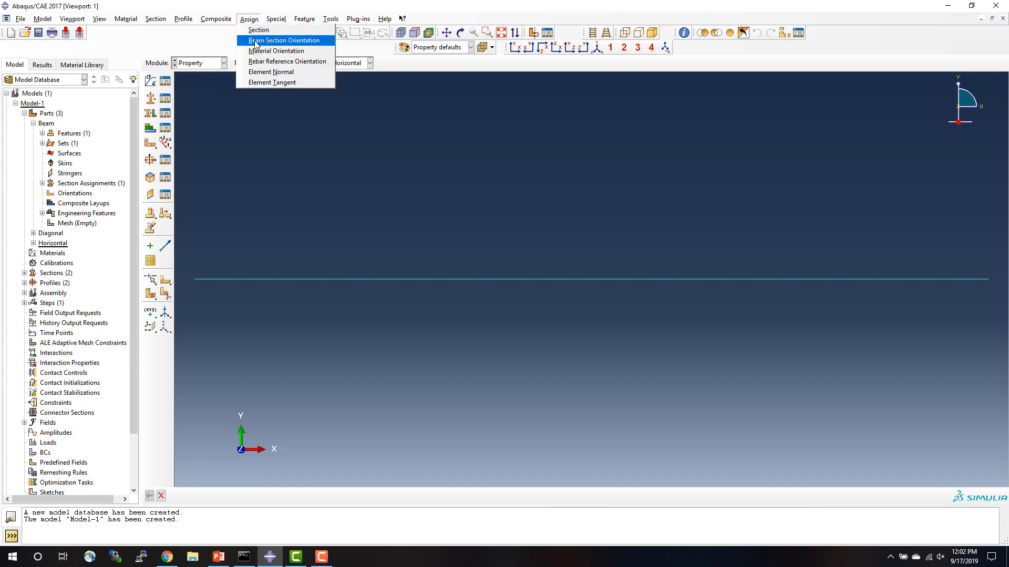
left_click(255, 41)
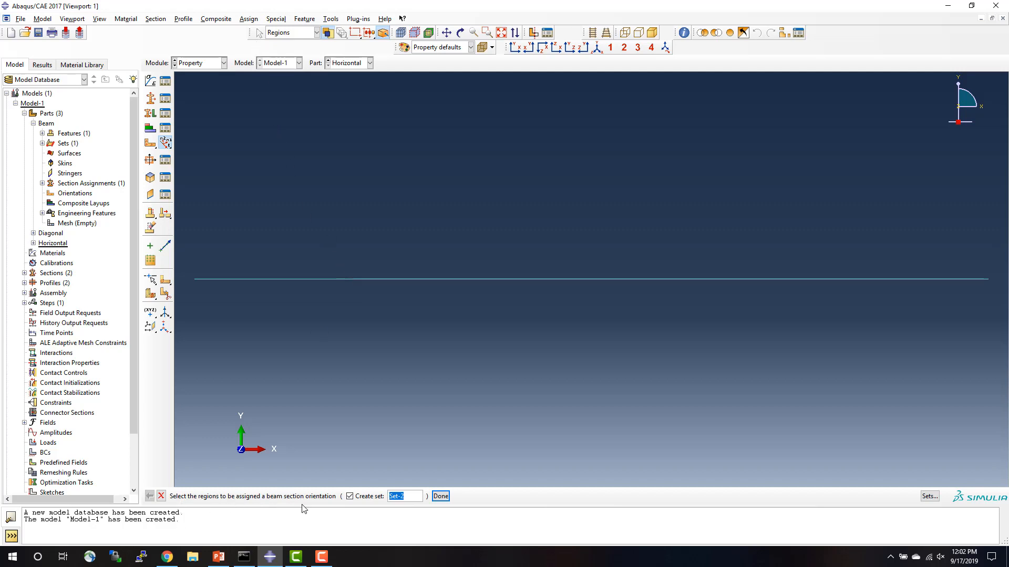
left_click(340, 279)
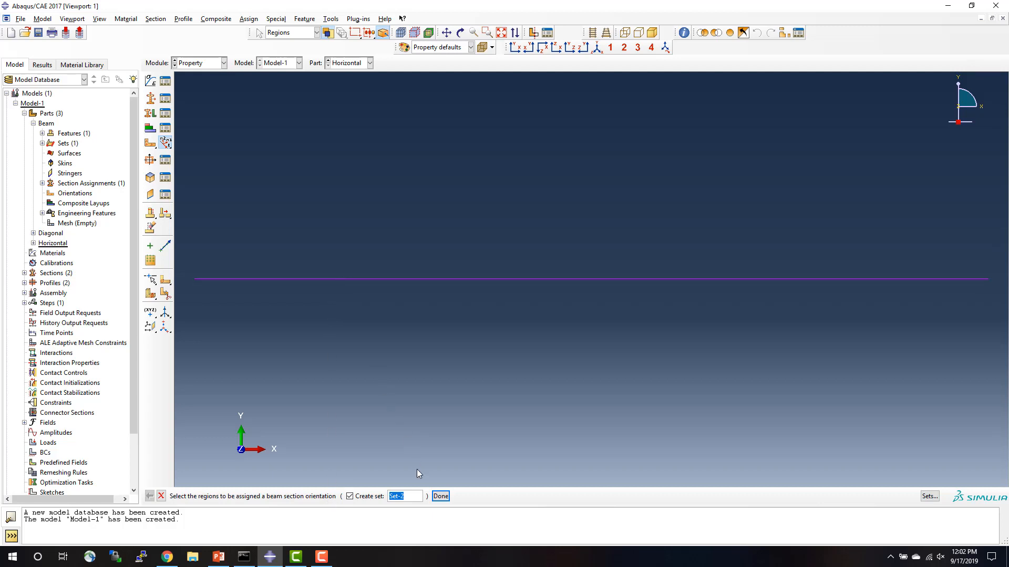
left_click(442, 496)
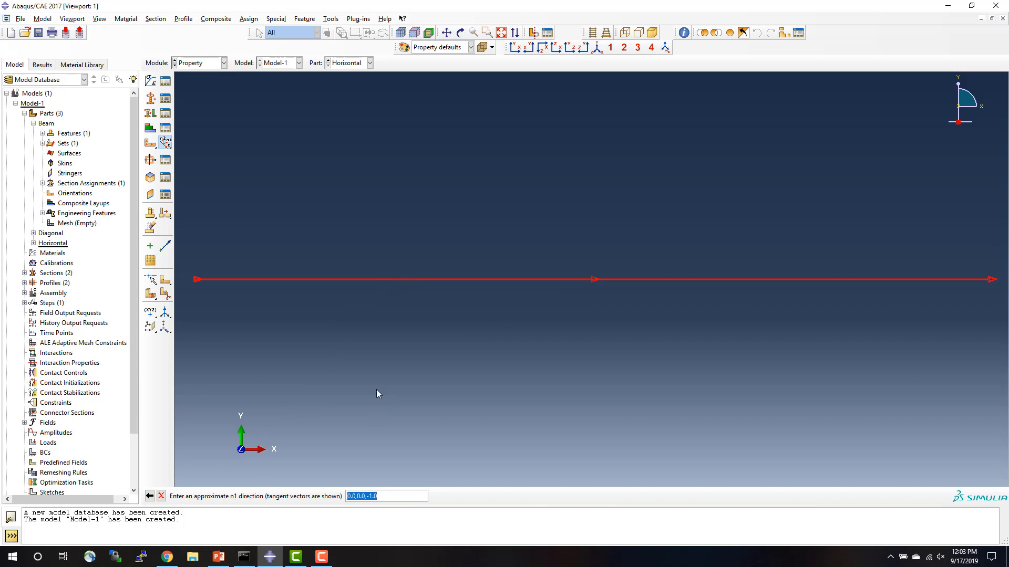
key("Return")
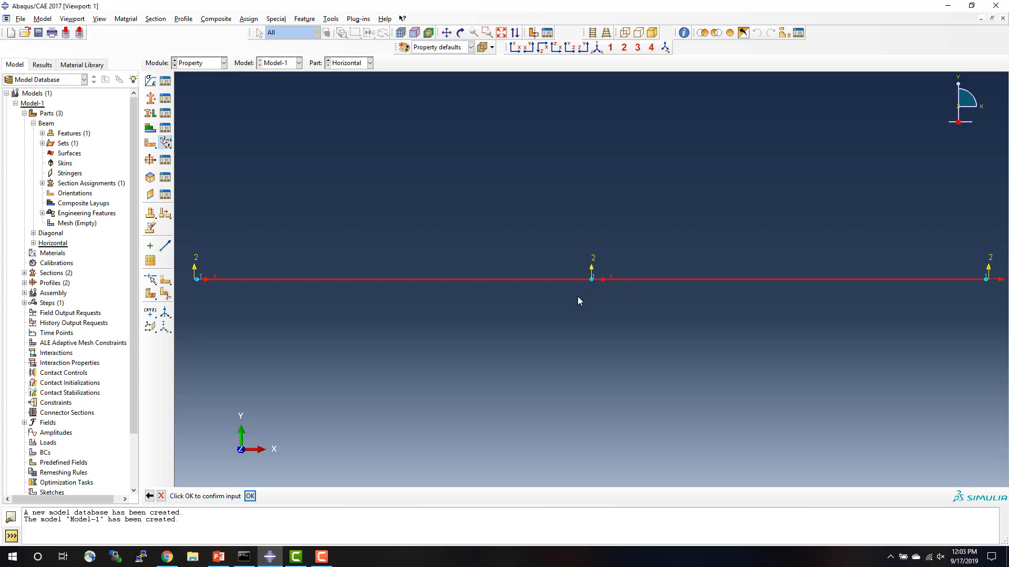
left_click(249, 496)
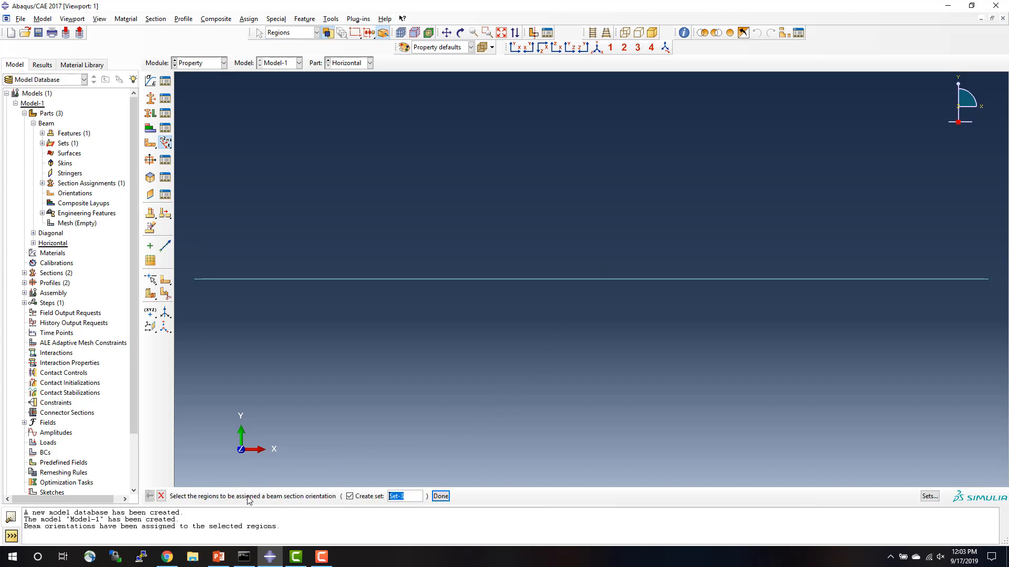
left_click(161, 496)
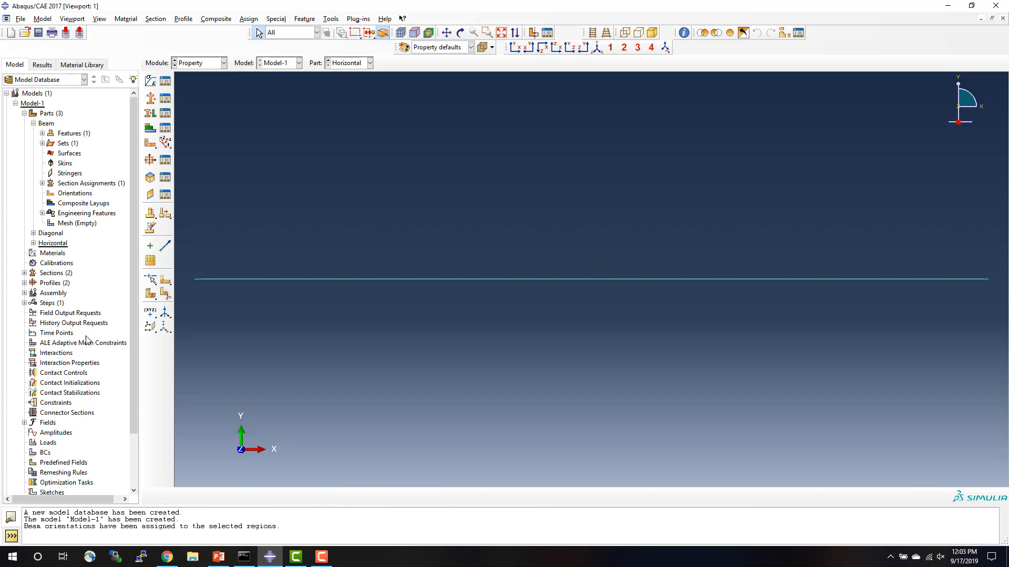
left_click(33, 234)
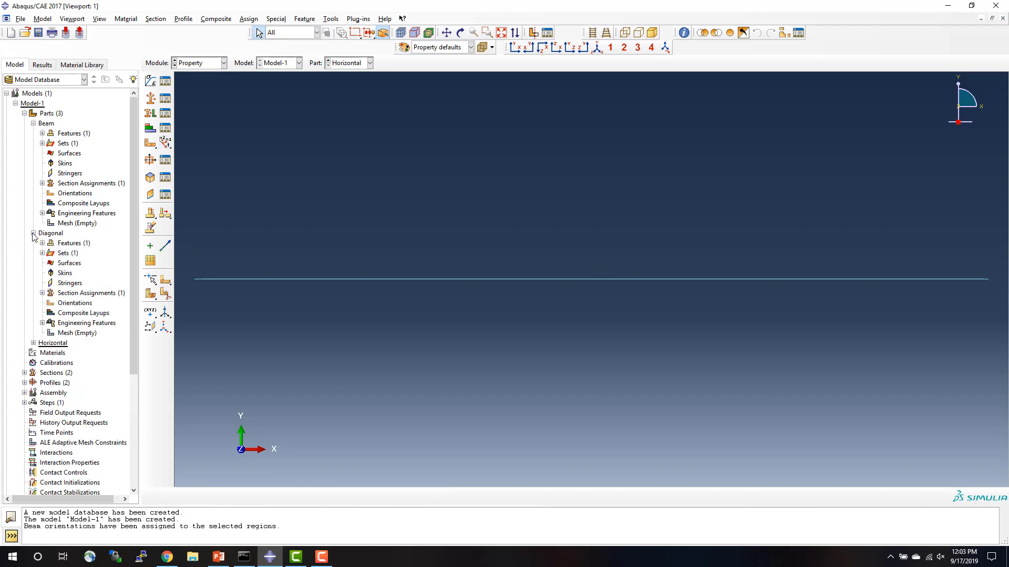
double_click(76, 293)
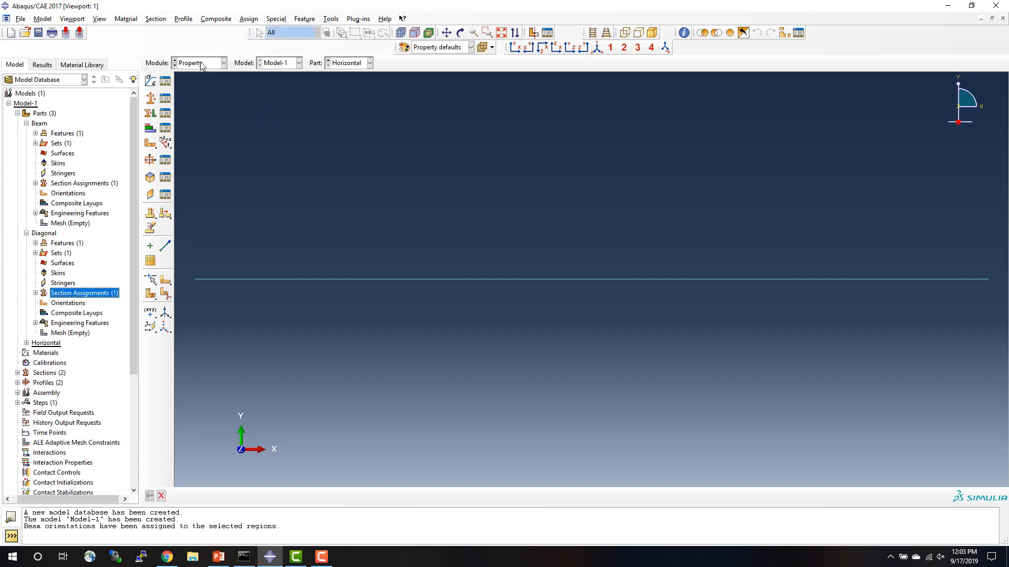
left_click(272, 64)
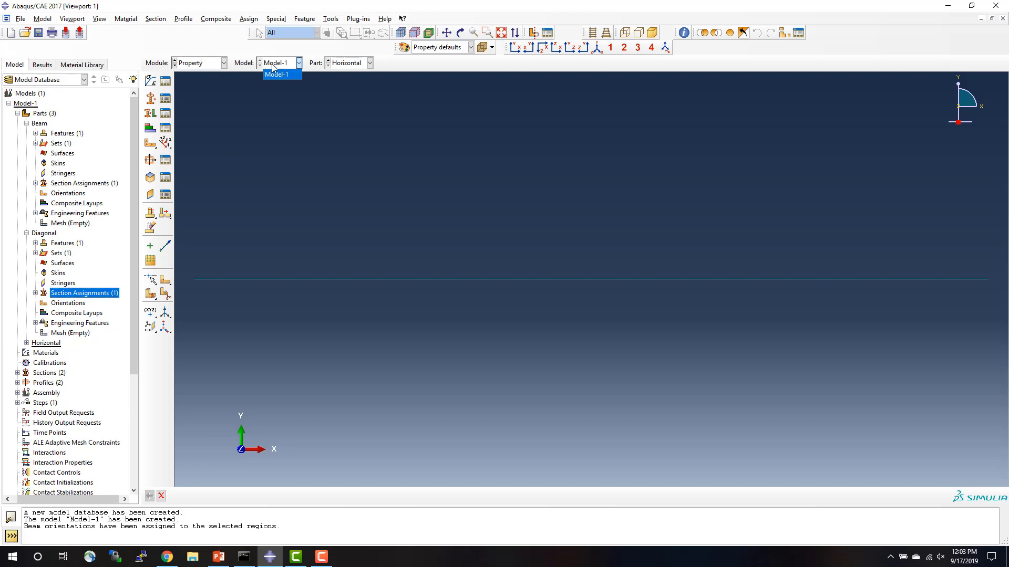
left_click(274, 73)
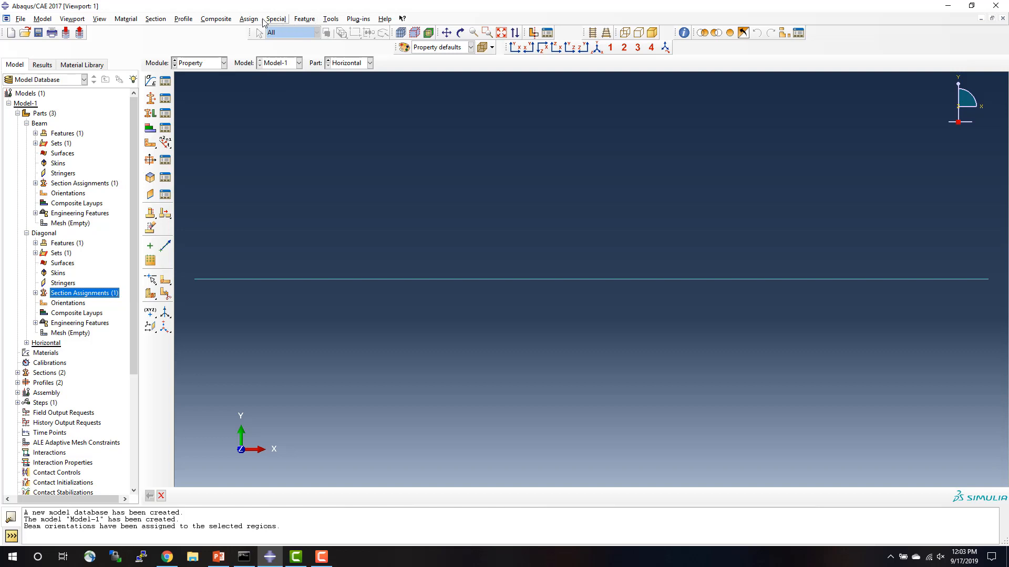
left_click(255, 19)
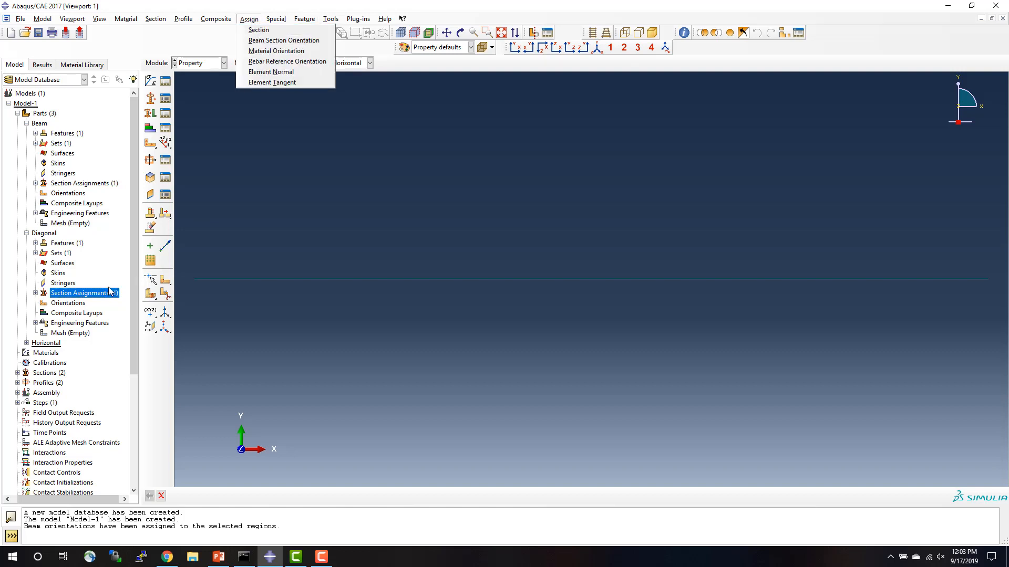
Make Diagonal the current part and assign a beam section orientation to its wire as Set-2, accepting the default n1 direction.
left_click(43, 233)
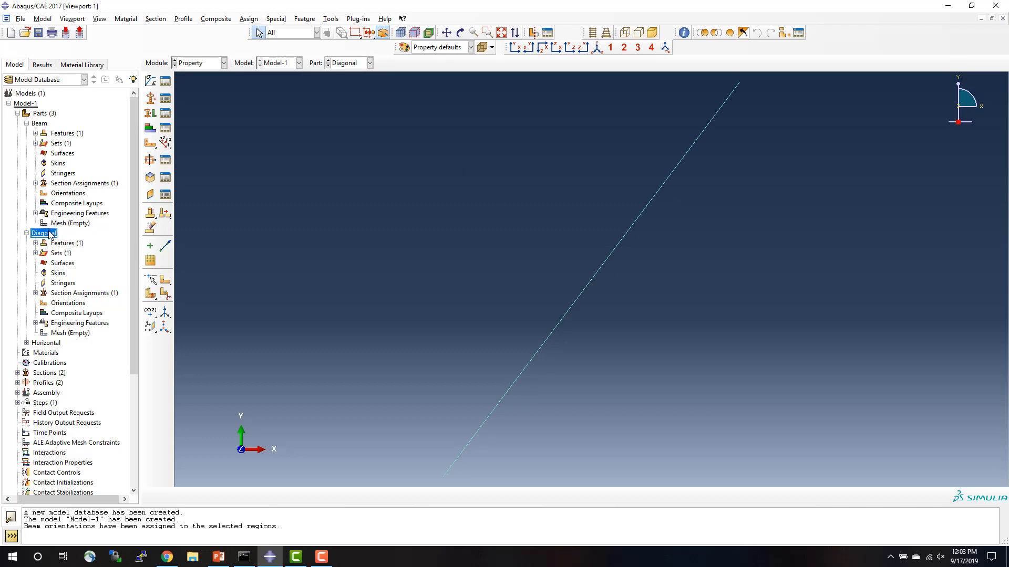
left_click(248, 19)
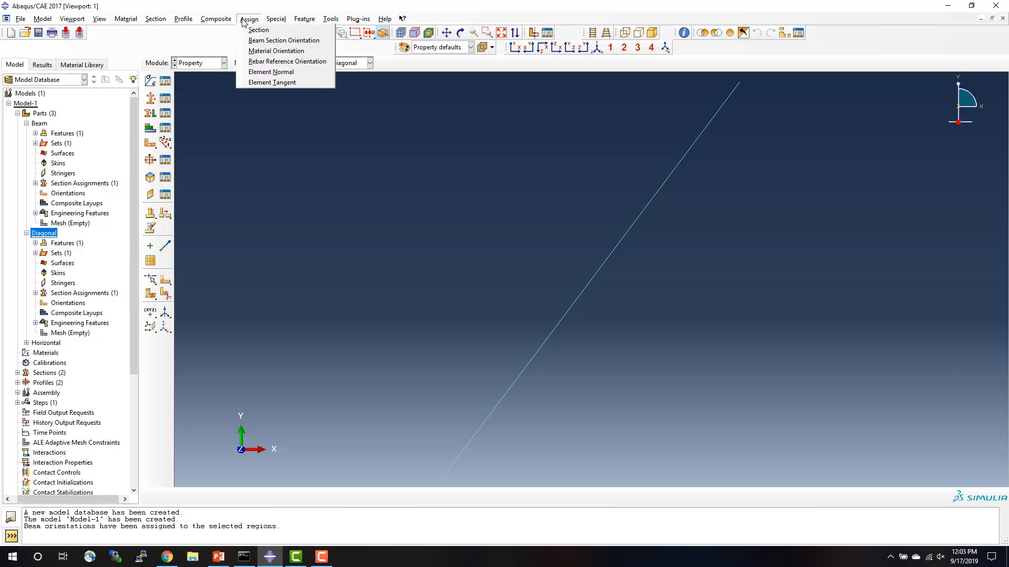
left_click(279, 40)
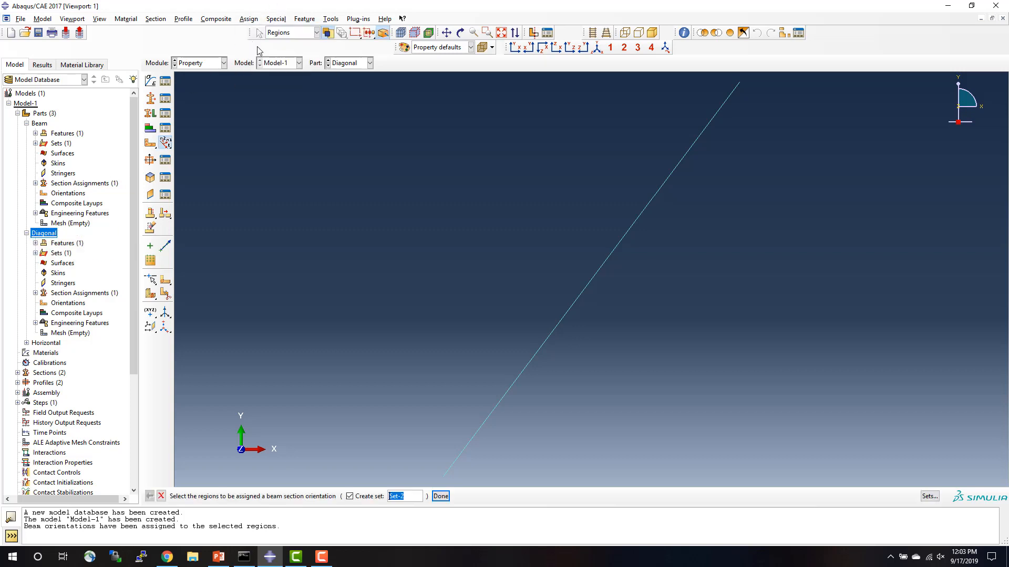
left_click(584, 292)
left_click(583, 290)
left_click(440, 496)
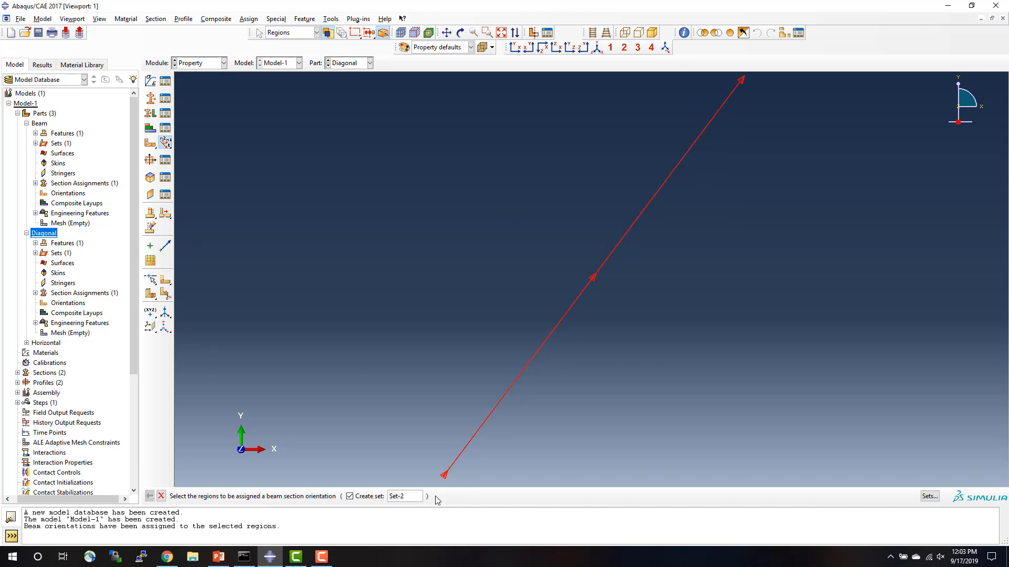
key("Return")
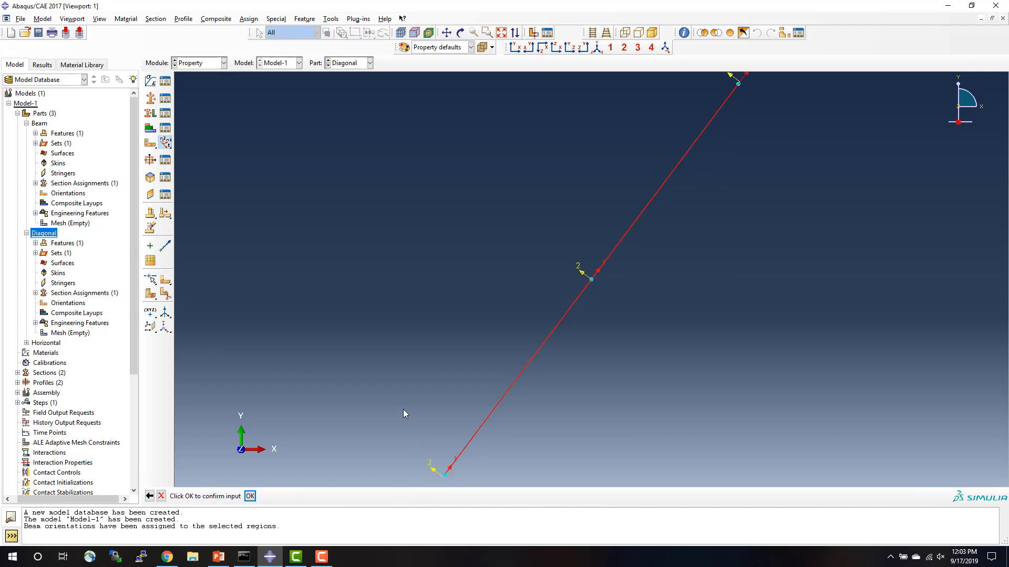
key("Return")
left_click(161, 496)
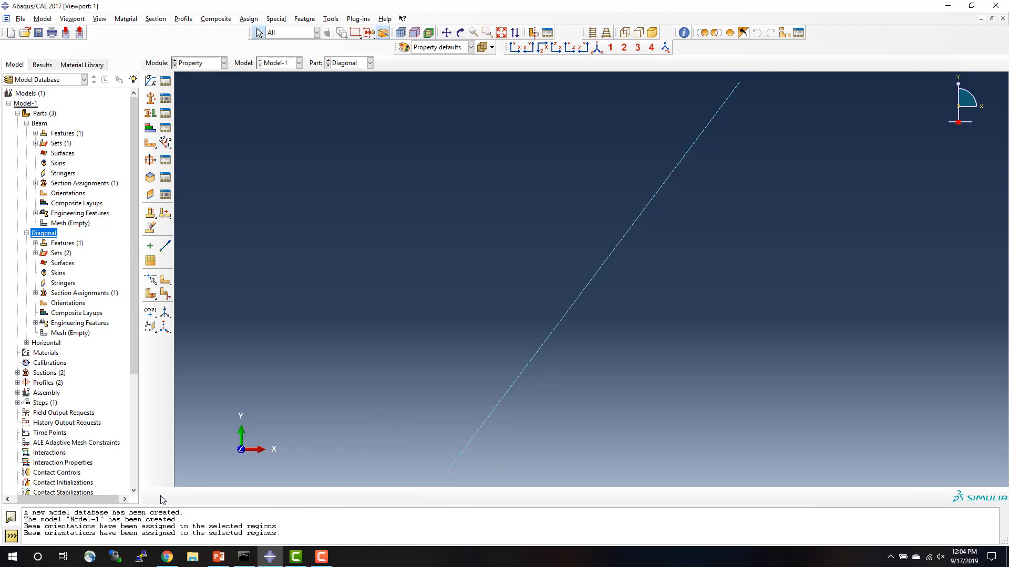
Make Horizontal the current part and assign a beam section orientation to its wire as Set-3, with n1 direction 0.0,0.0,-1.0.
left_click(26, 233)
left_click(26, 123)
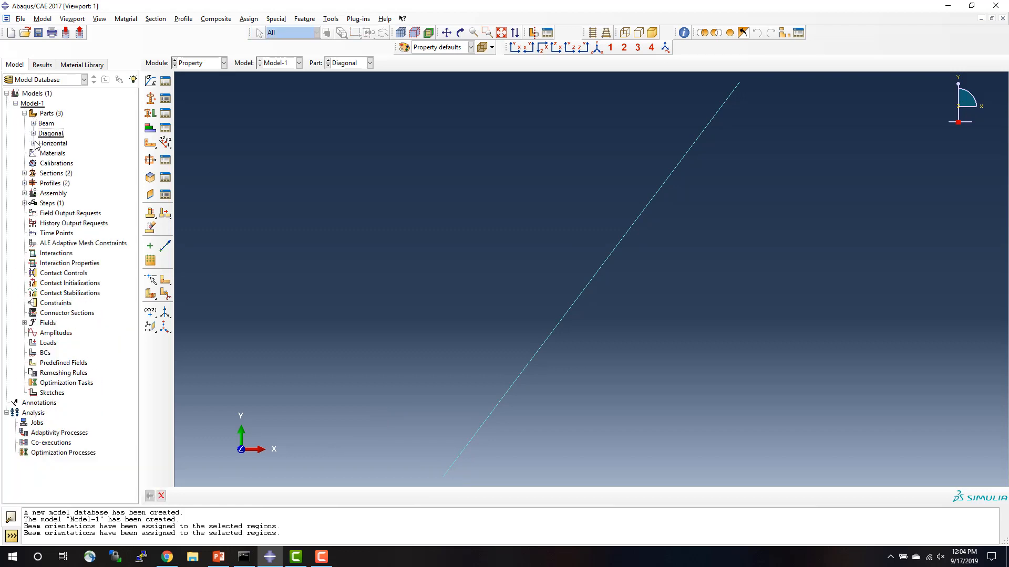
left_click(33, 143)
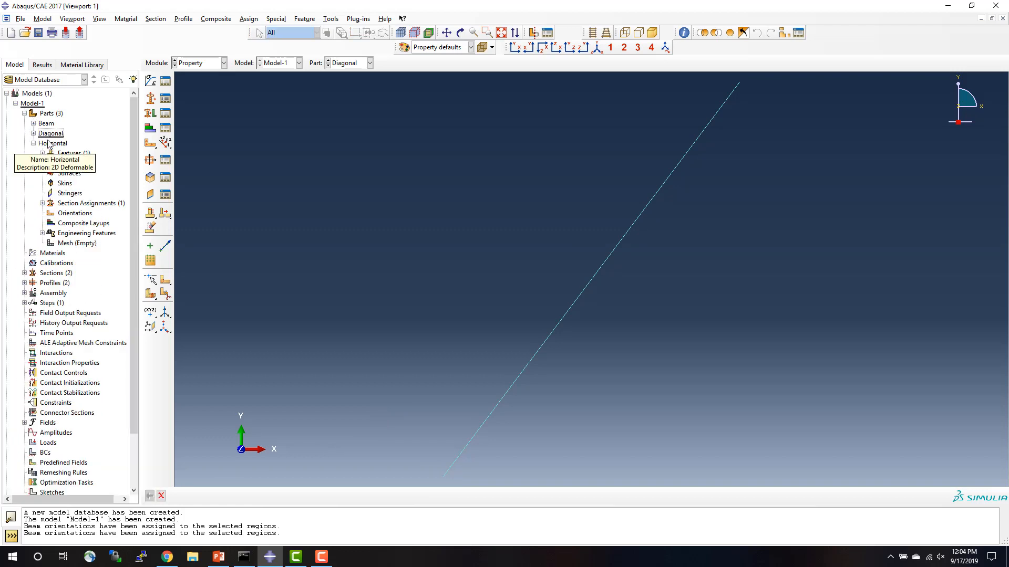
double_click(55, 143)
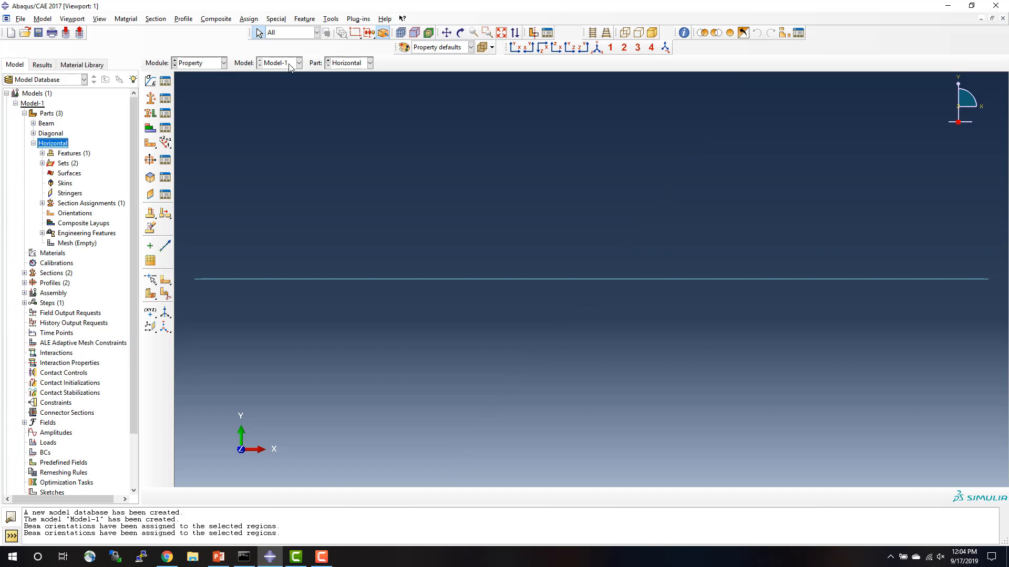
left_click(248, 20)
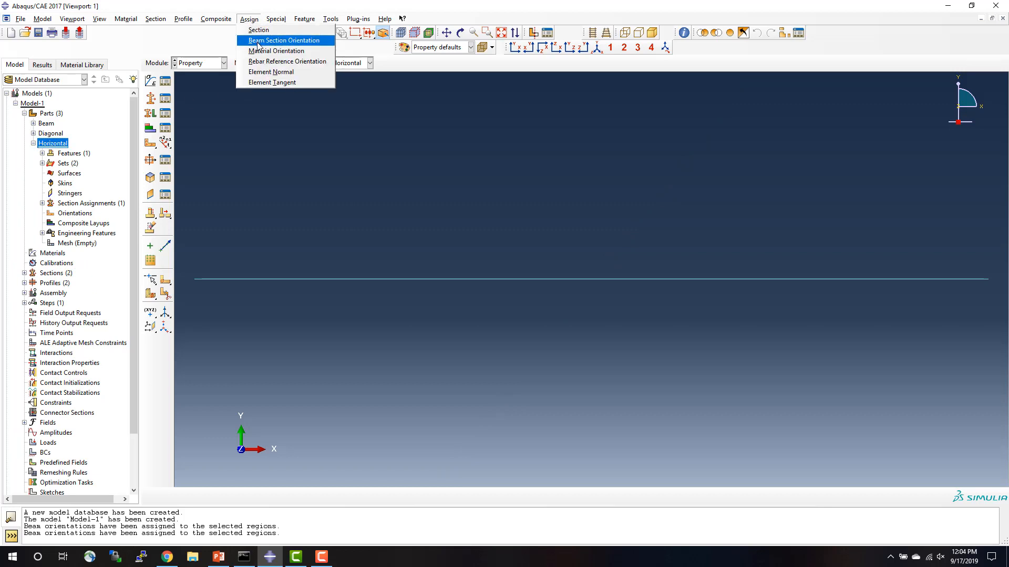
left_click(258, 42)
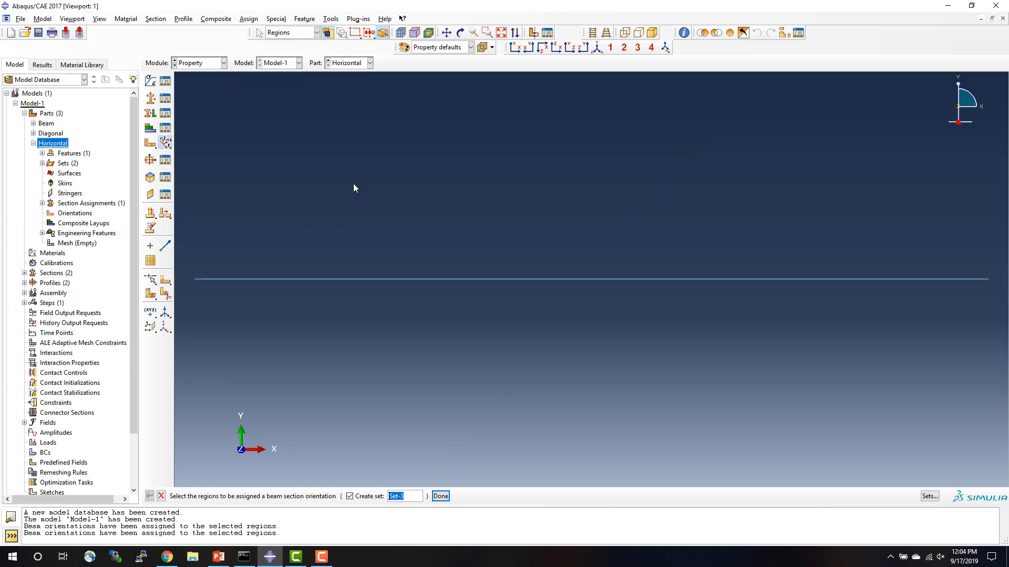
left_click(423, 279)
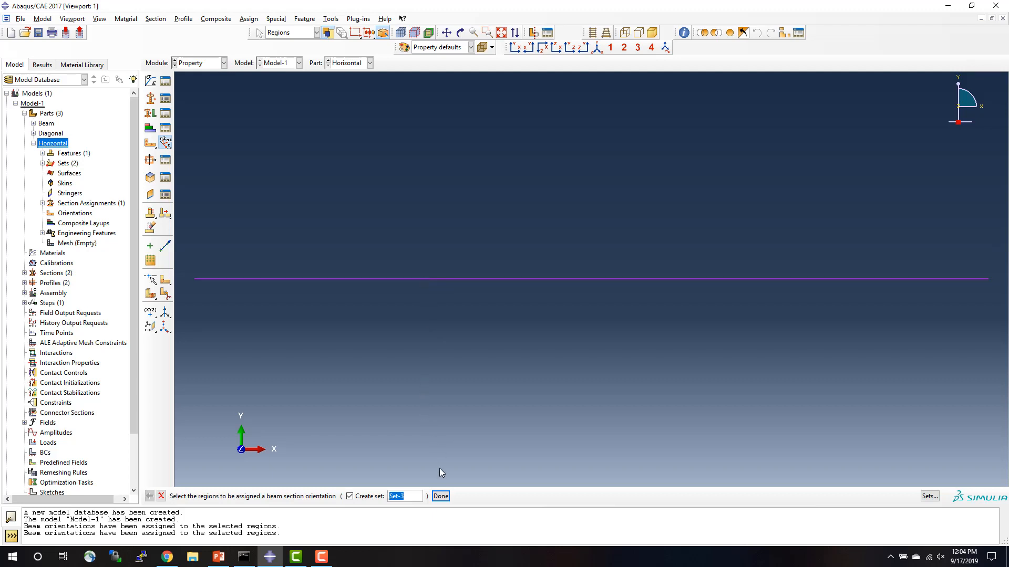
left_click(441, 496)
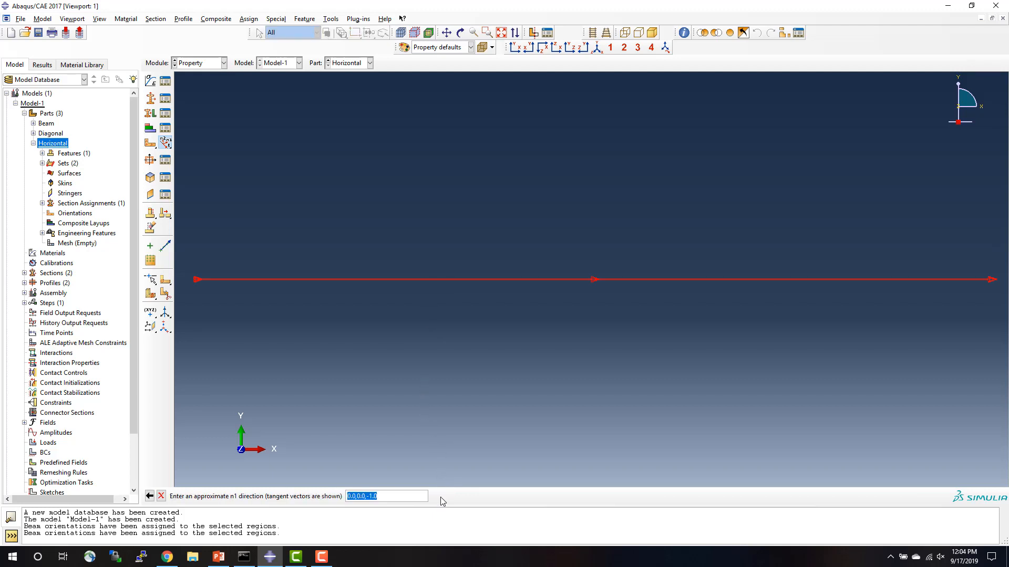
key("Return")
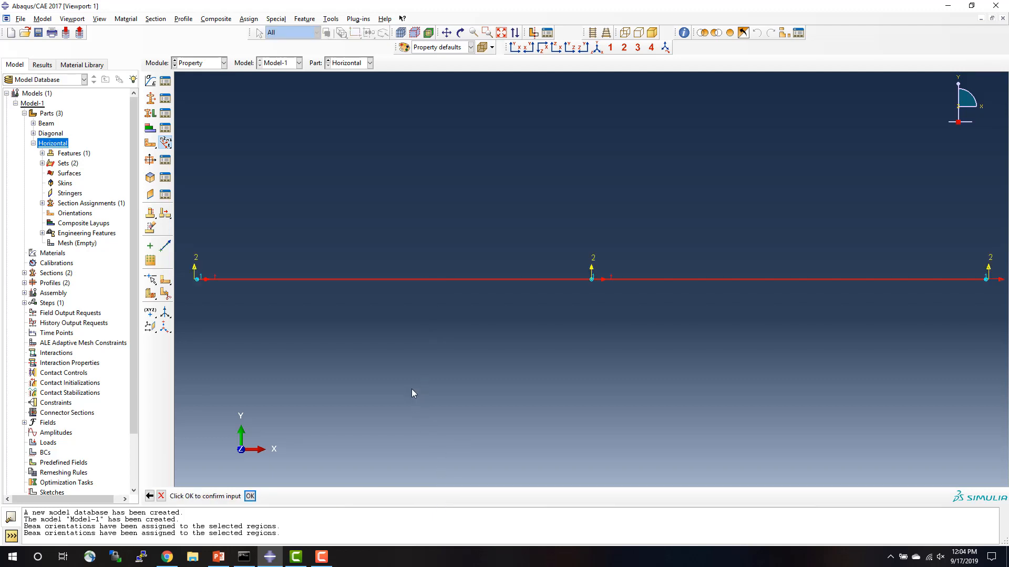
key("Return")
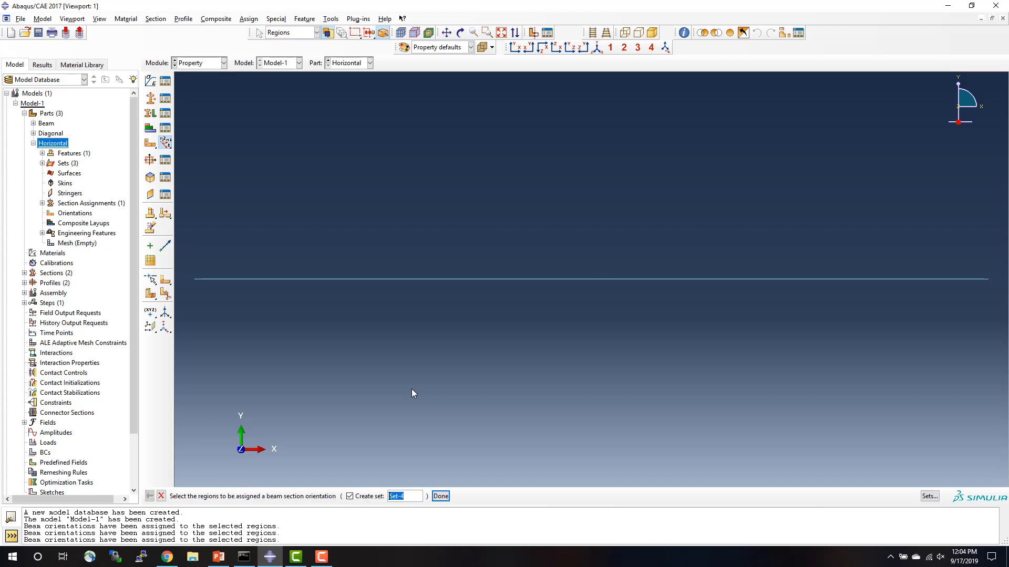
left_click(160, 497)
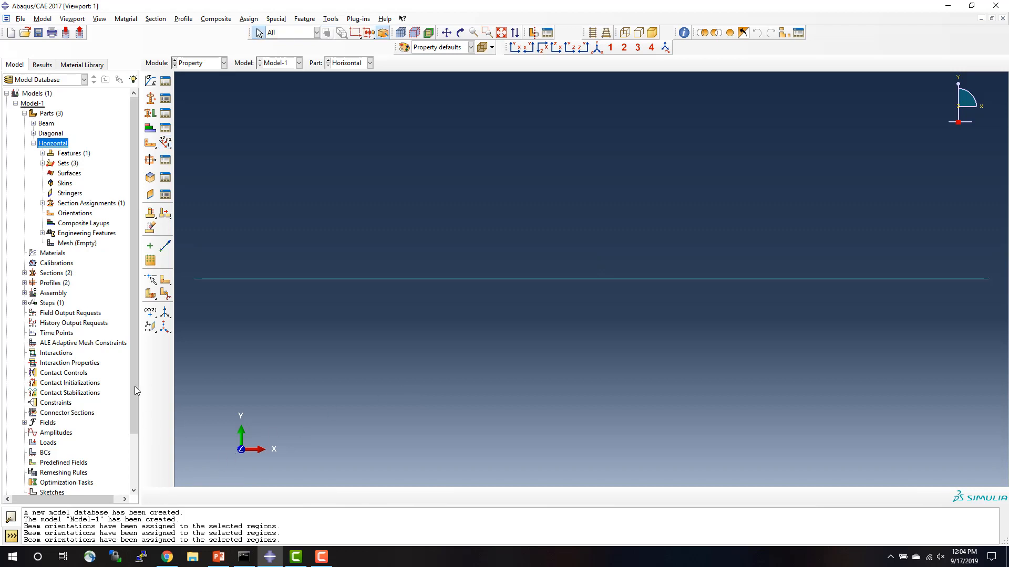
Create a dependent instance of the Beam part in the assembly.
left_click(33, 143)
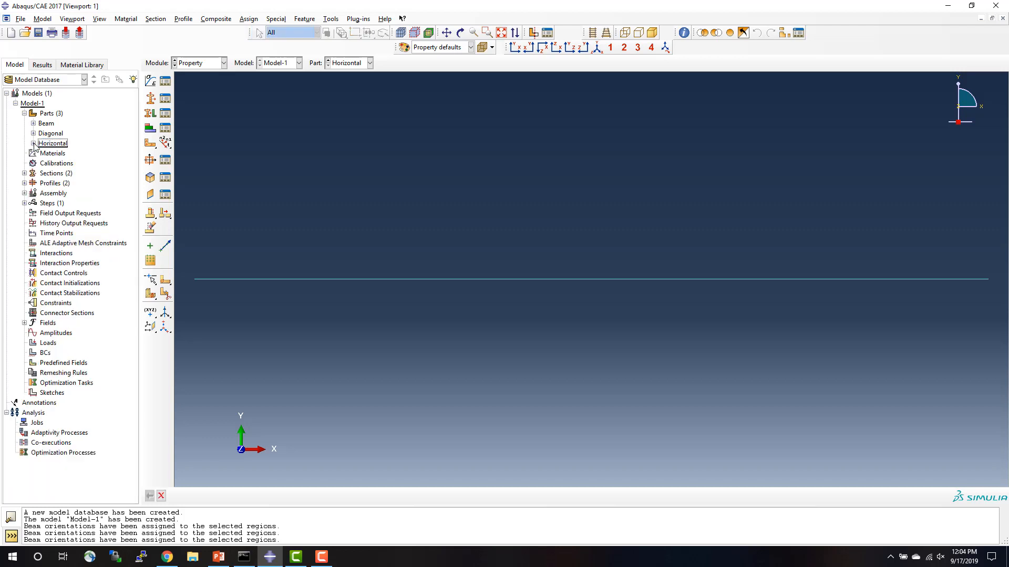
left_click(24, 193)
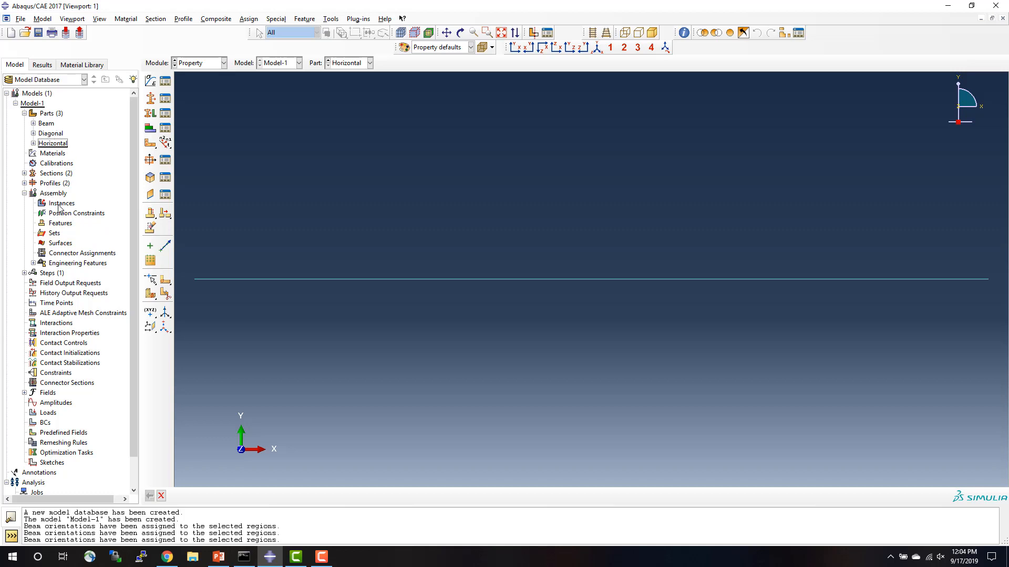
left_click(58, 206)
double_click(58, 207)
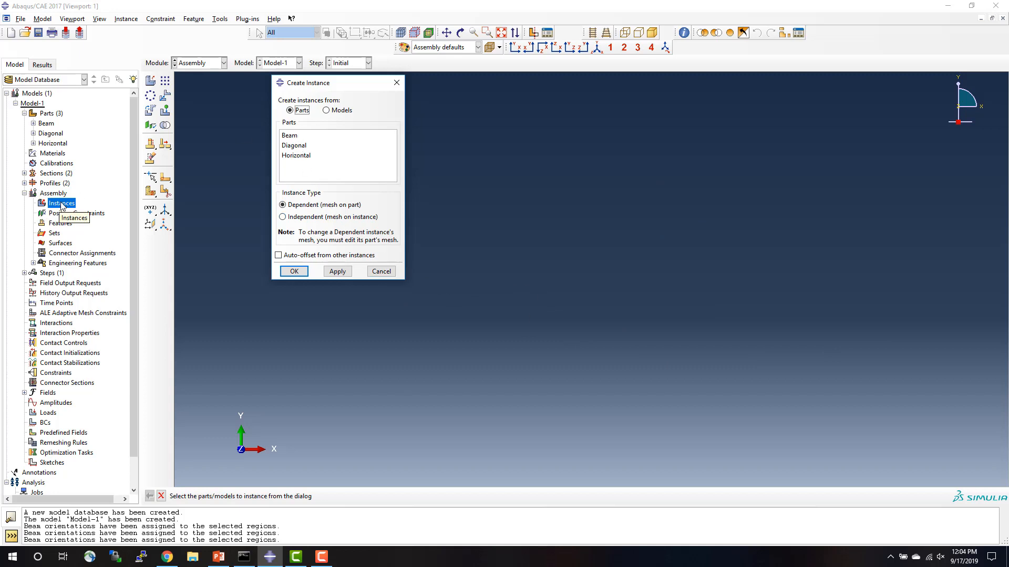
left_click(292, 136)
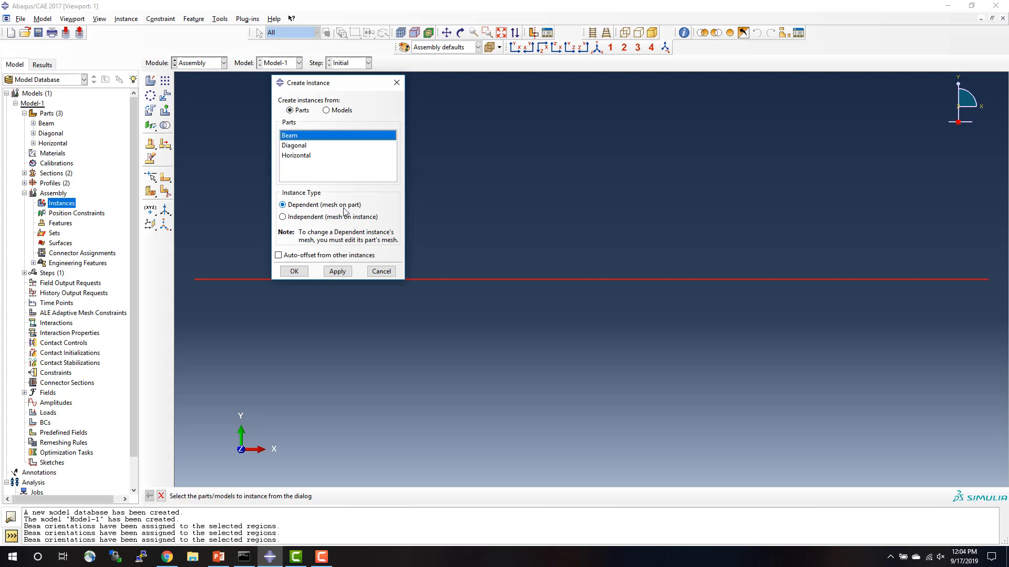
left_click(295, 271)
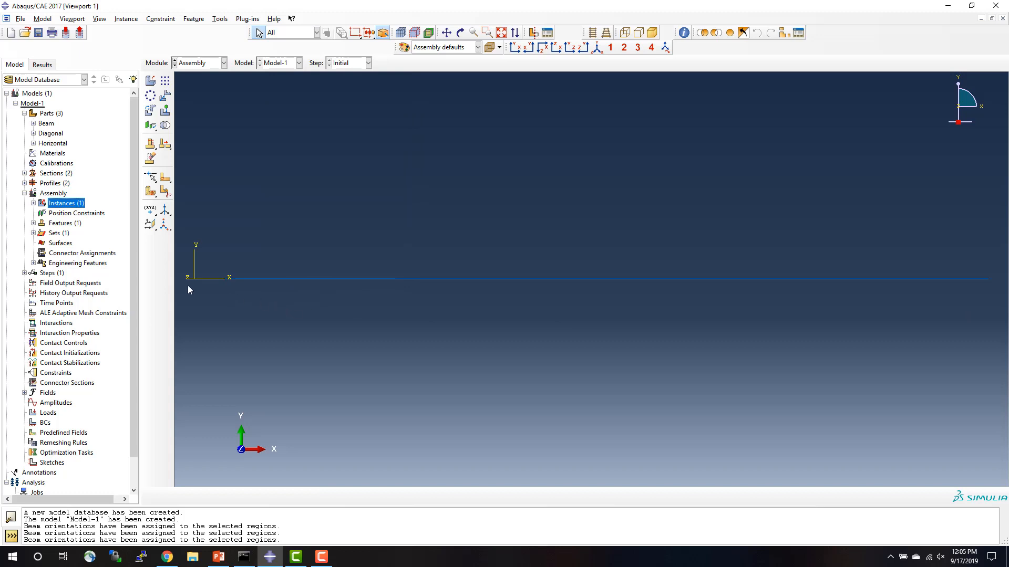
Add a dependent instance of the Diagonal part to the assembly without auto-offset.
double_click(54, 204)
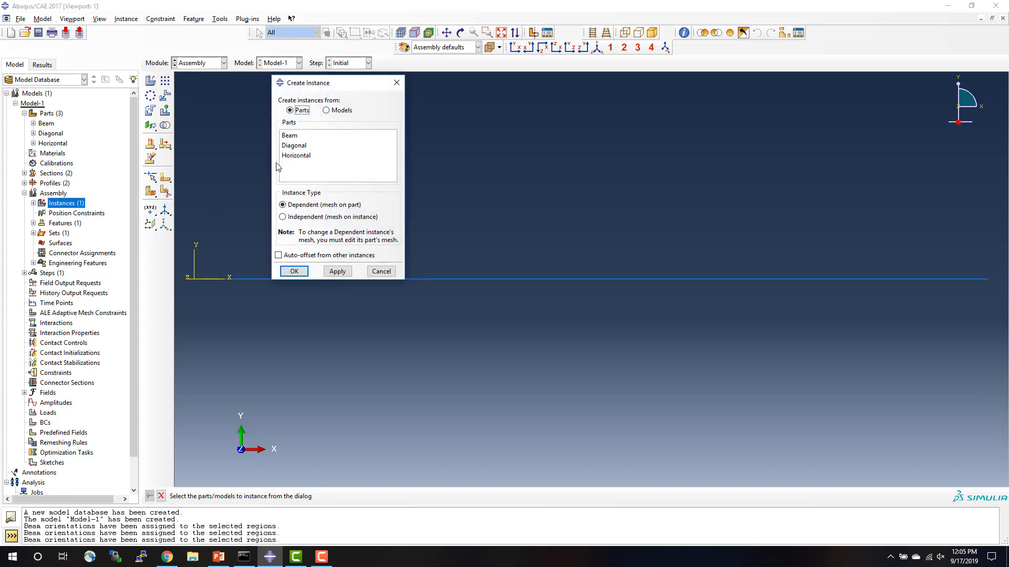
left_click(294, 148)
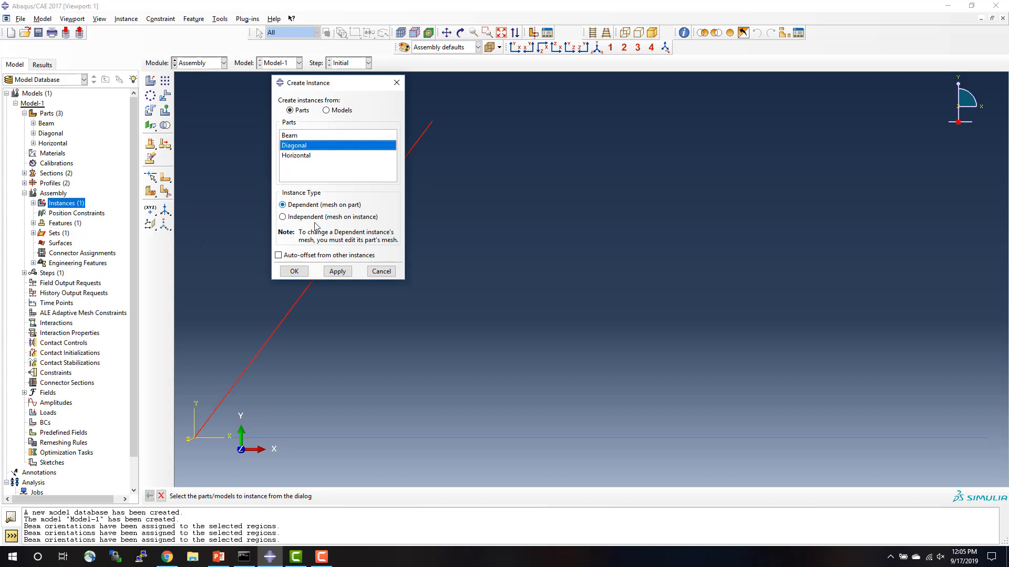
left_click(290, 271)
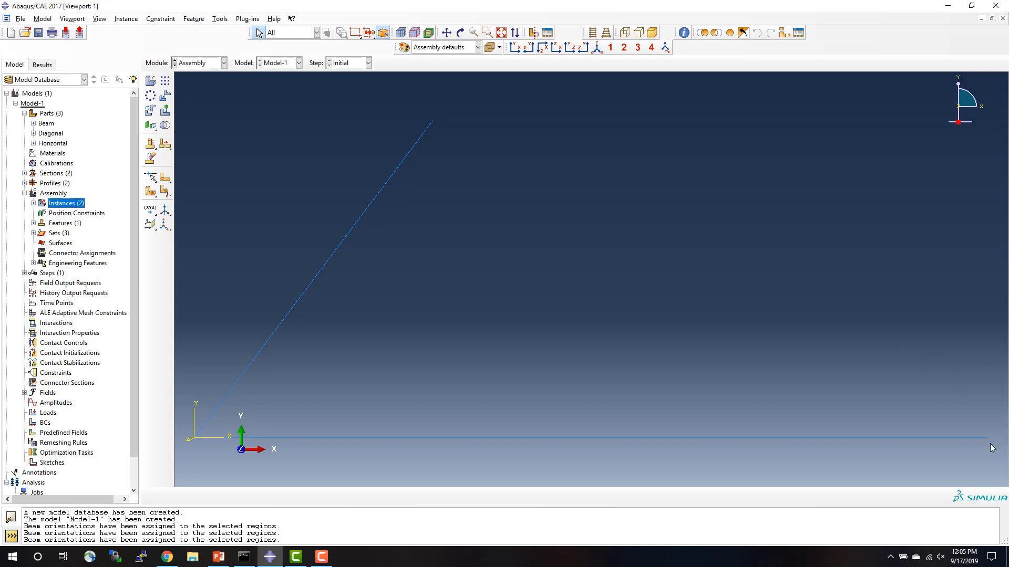
Translate the Diagonal instance so that its upper endpoint meets the Beam's right endpoint, and fit the assembly in view.
left_click(165, 97)
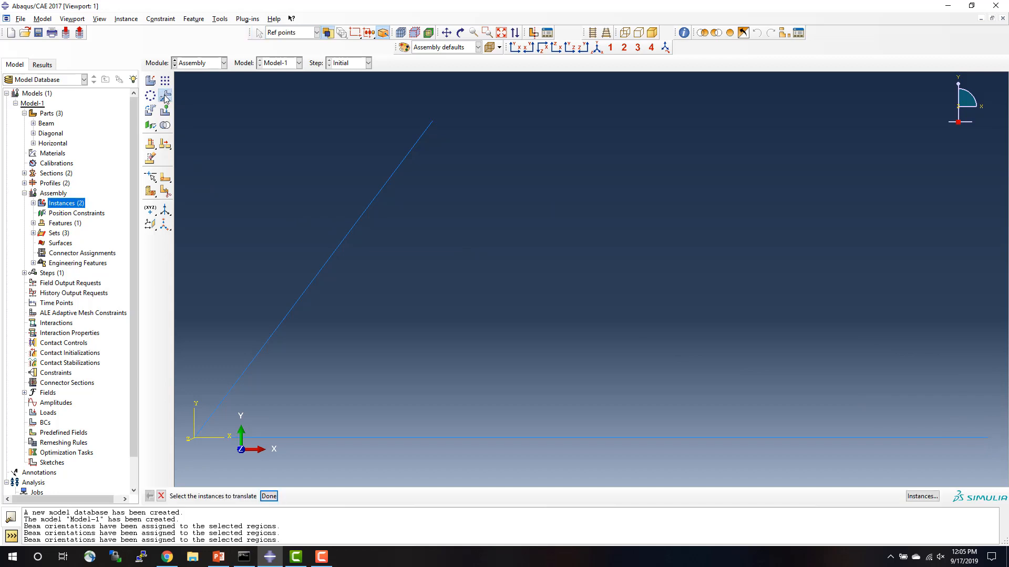
left_click(293, 307)
left_click(269, 496)
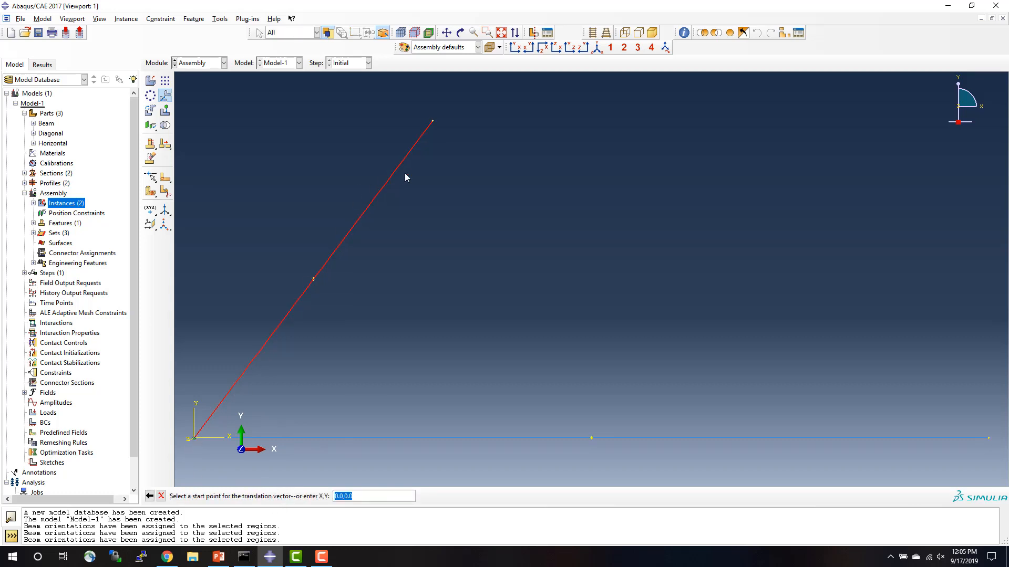
left_click(433, 122)
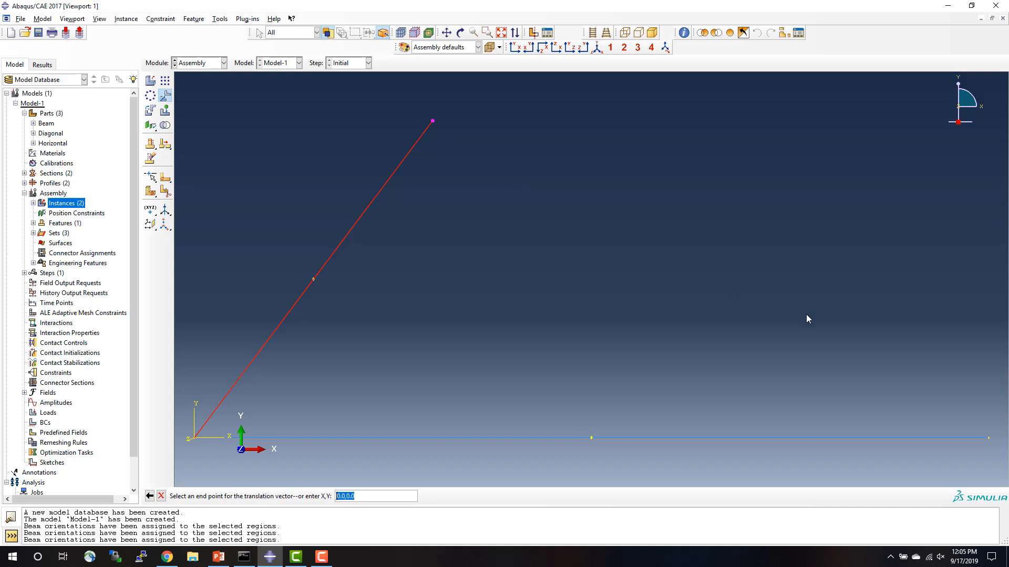
left_click(988, 439)
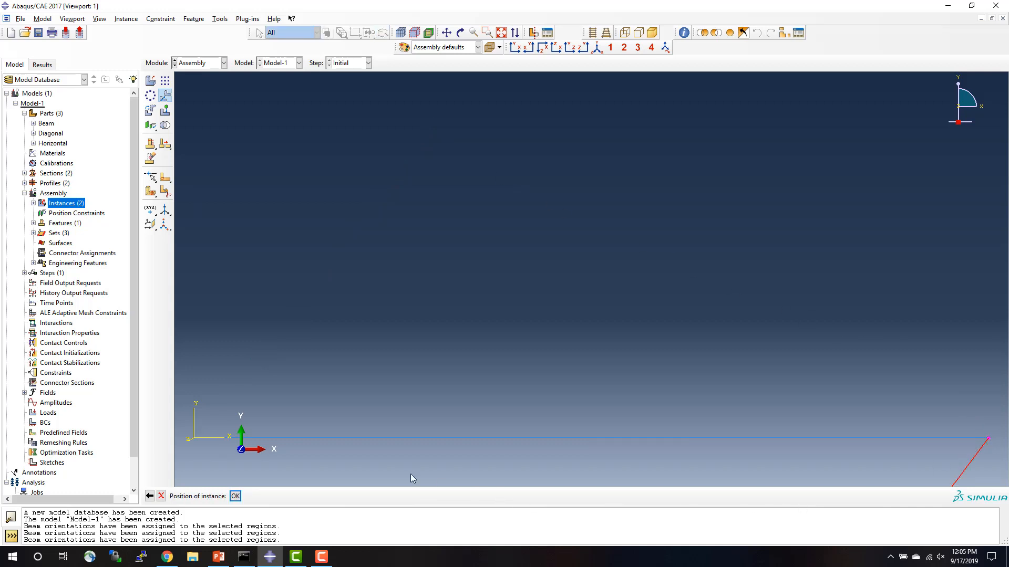
left_click(234, 496)
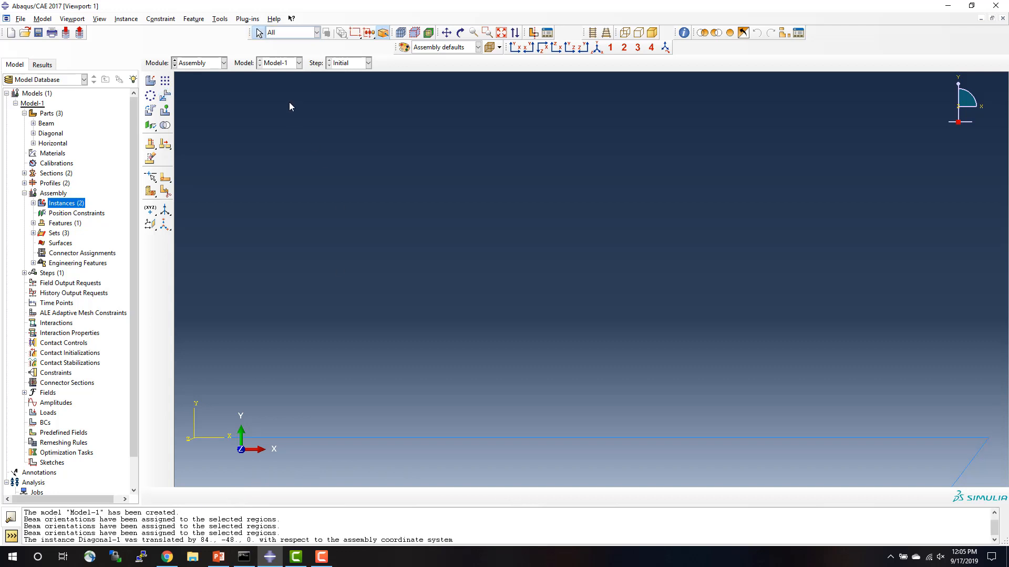
left_click(502, 33)
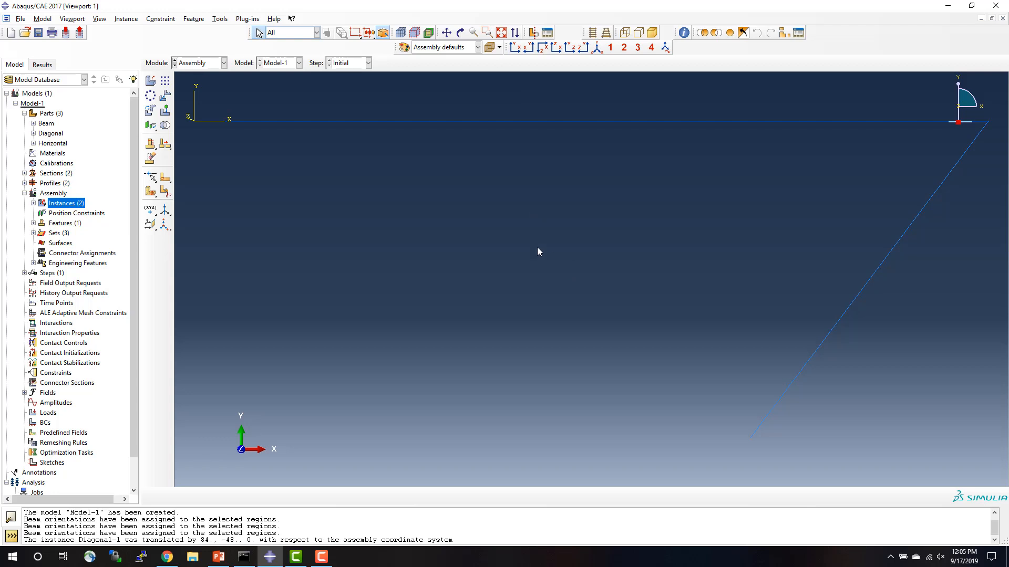
Add a second dependent instance of the Diagonal part to the assembly.
double_click(71, 205)
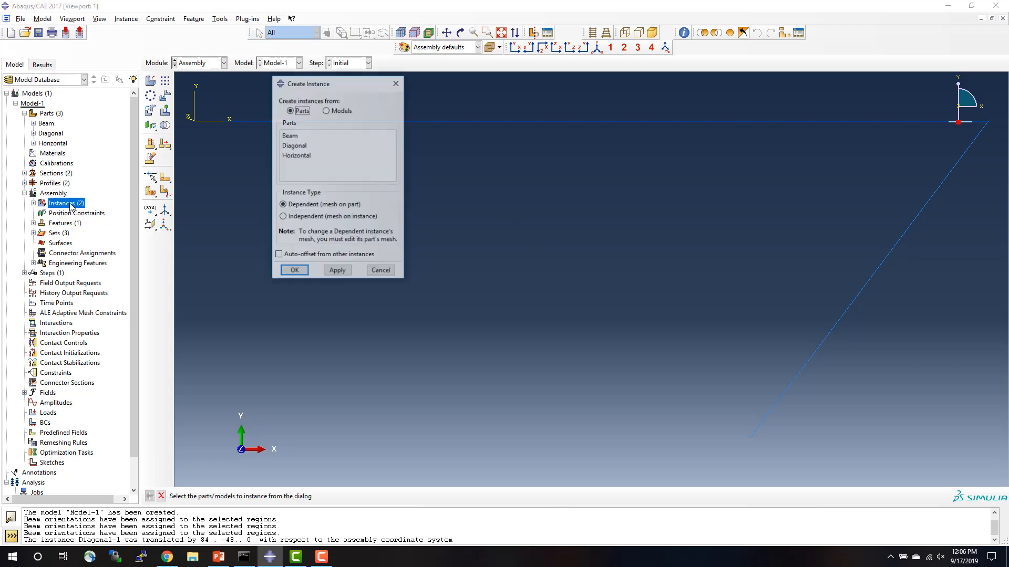
left_click(290, 146)
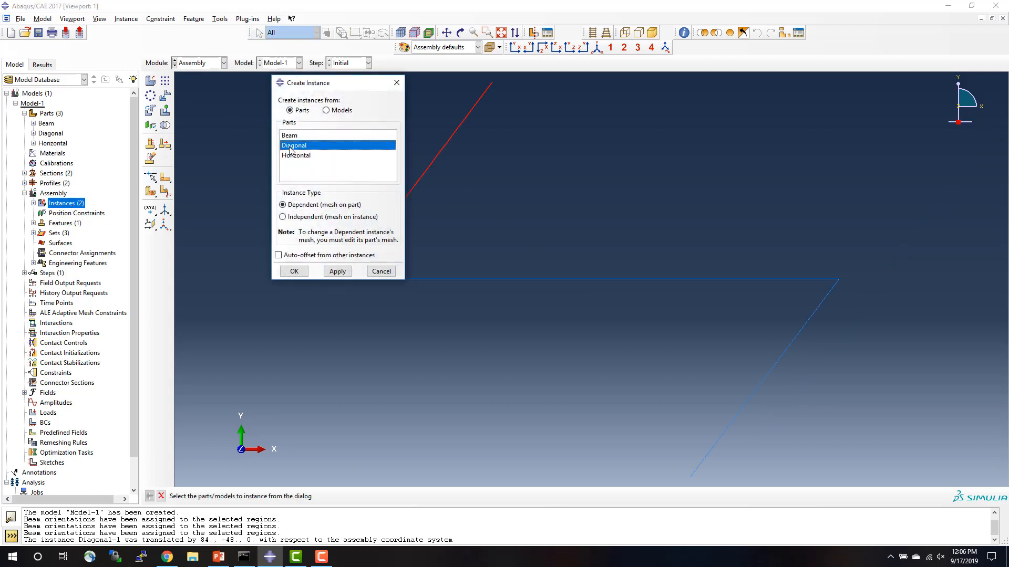
left_click(302, 270)
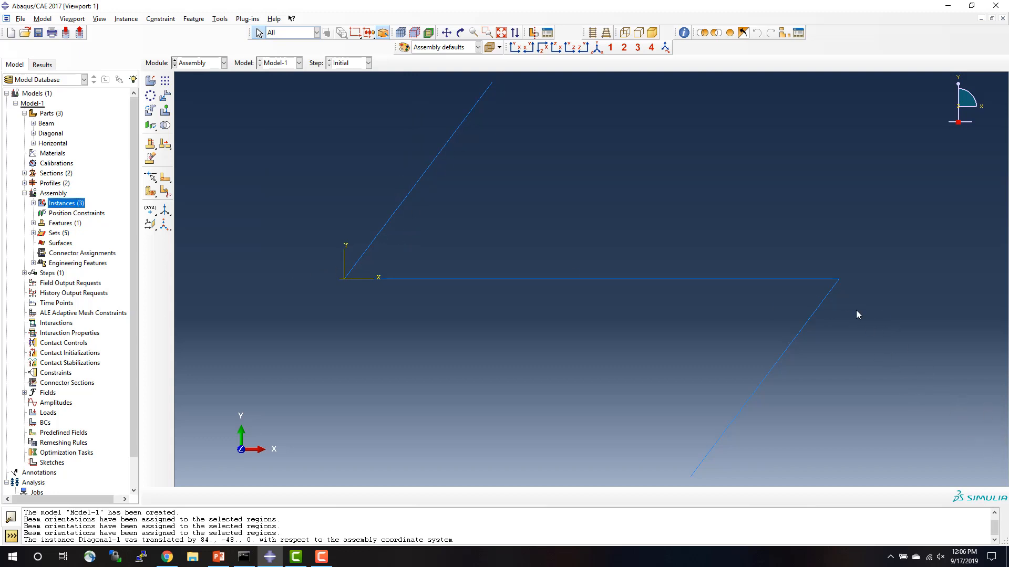
Rotate the second Diagonal instance by -106.260247 degrees about its endpoint at the Beam's left end.
left_click(149, 111)
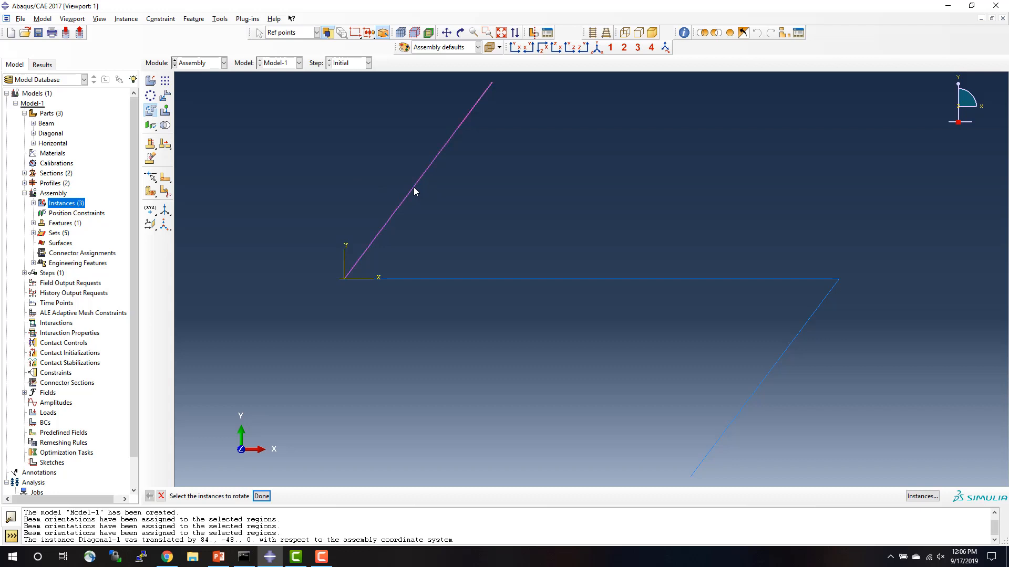
left_click(414, 191)
left_click(261, 496)
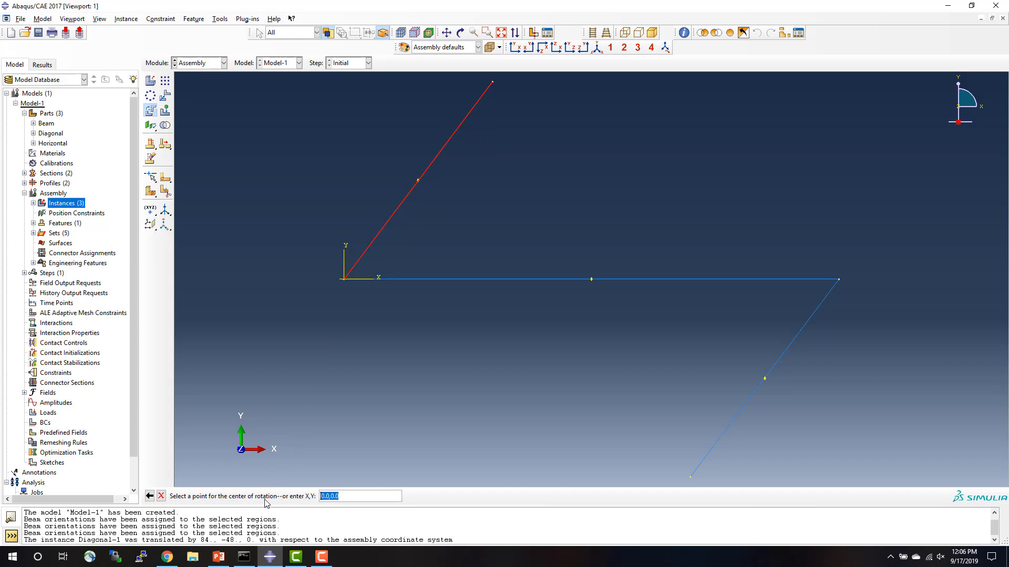
left_click(344, 280)
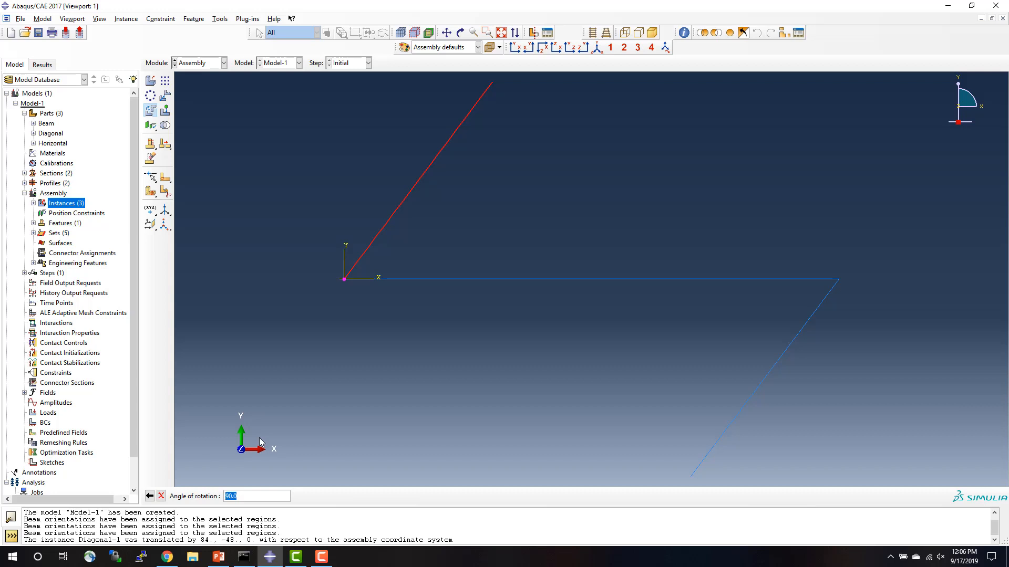
key("Delete")
type("-106")
type(".2")
type("60247")
key("Return")
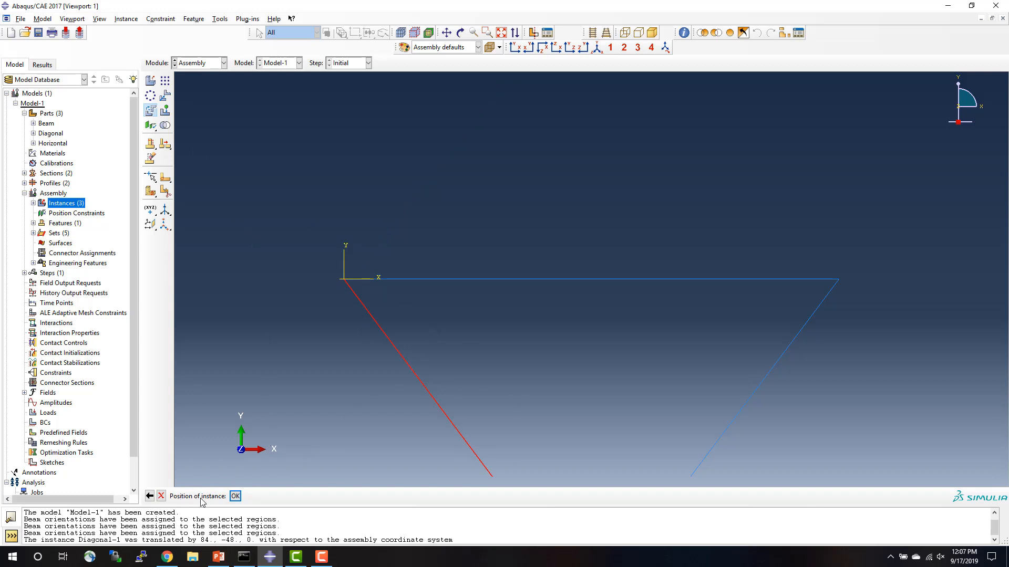
left_click(236, 496)
Translate the second Diagonal instance from the Beam's left endpoint to its right endpoint, and fit the assembly in view.
left_click(164, 96)
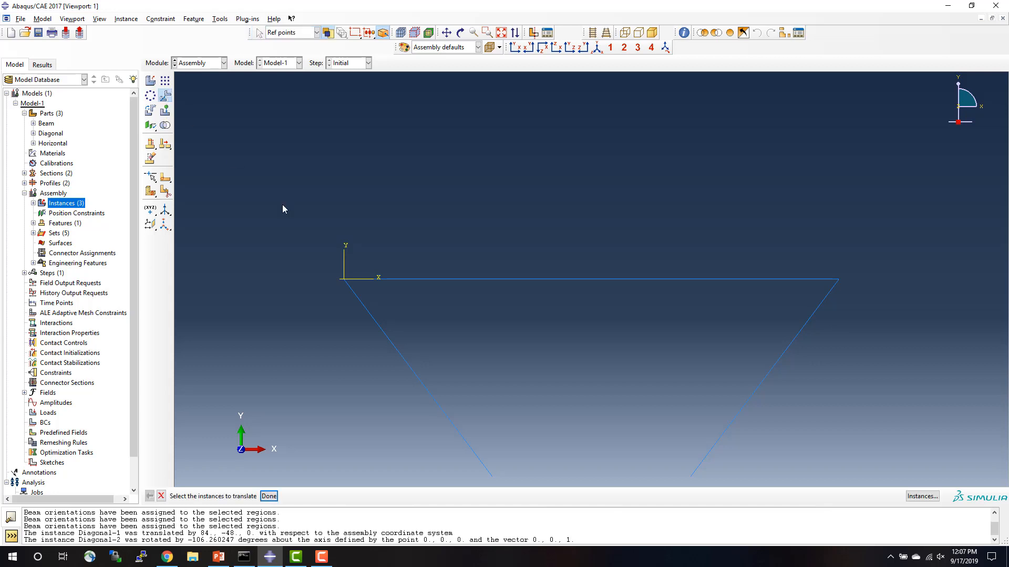
left_click(381, 333)
left_click(269, 496)
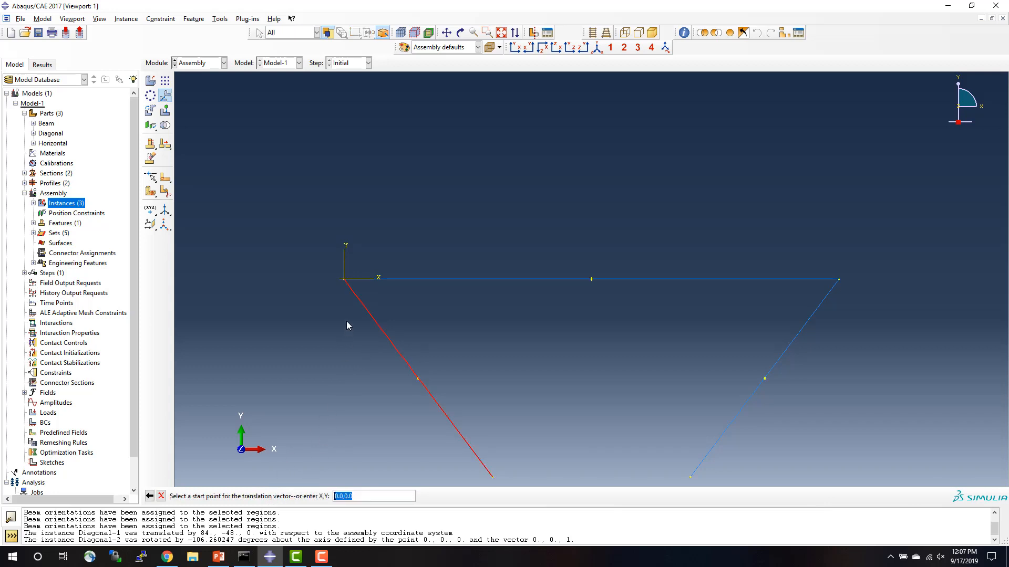
left_click(344, 281)
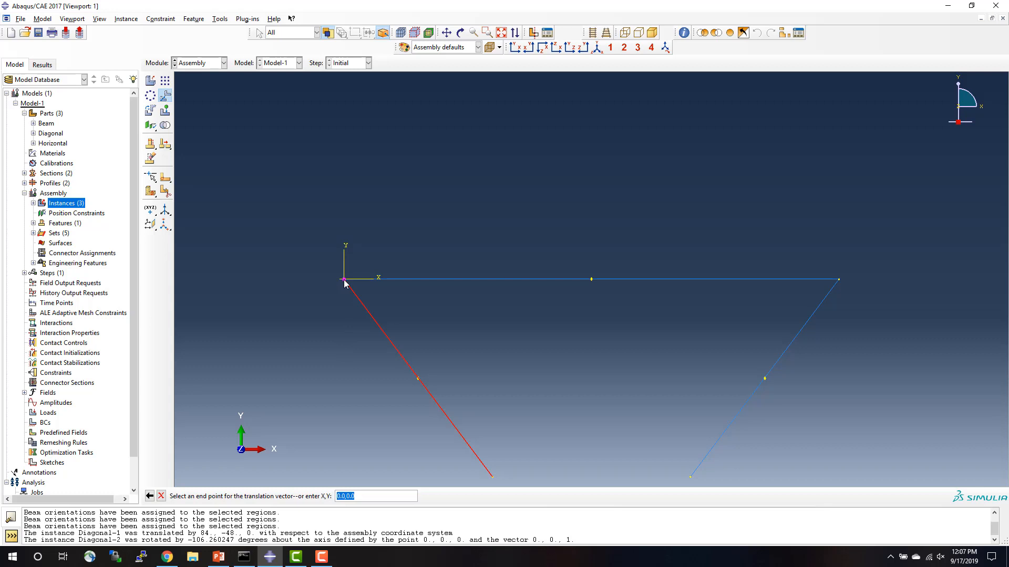
left_click(839, 281)
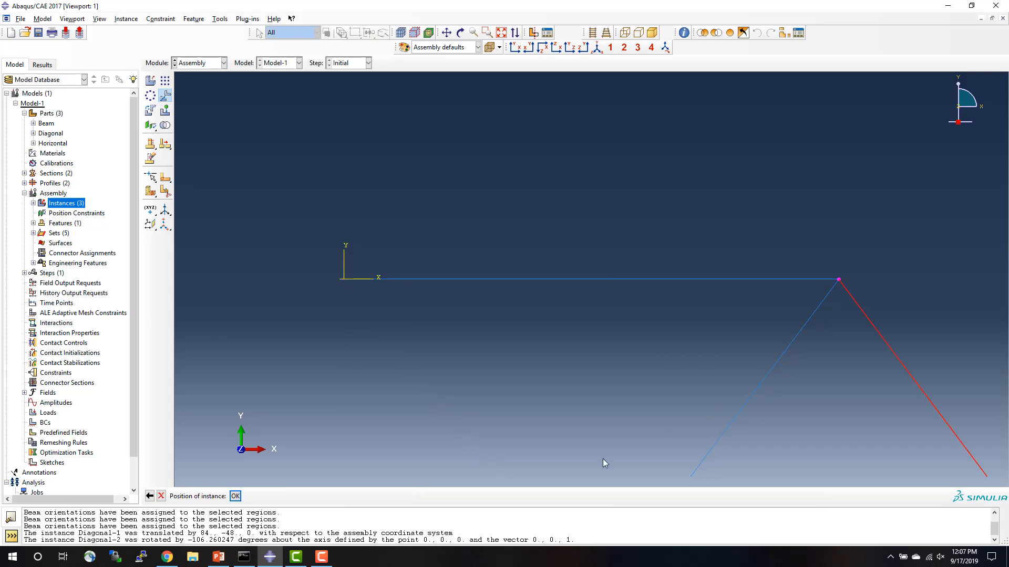
left_click(236, 497)
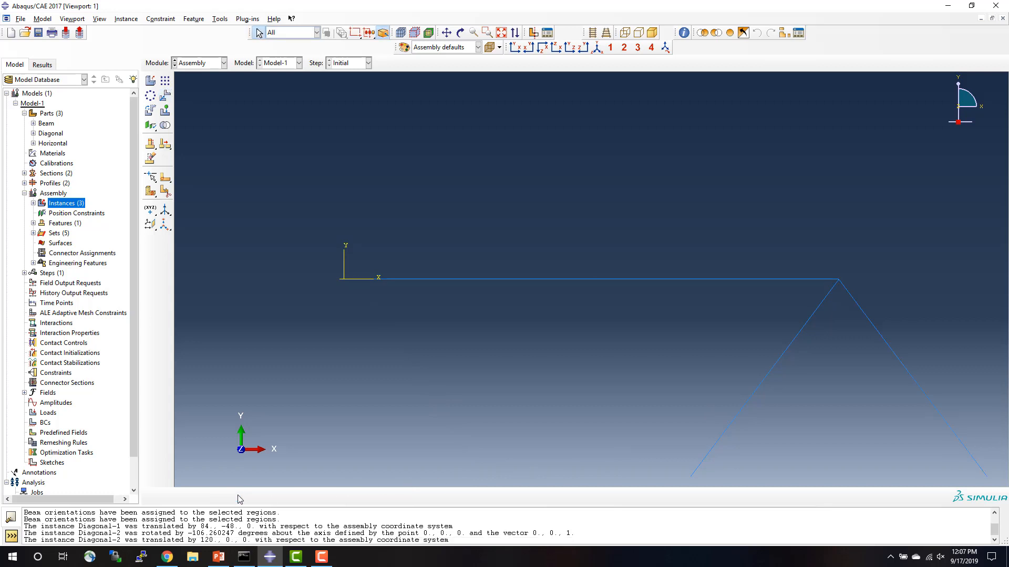
left_click(501, 34)
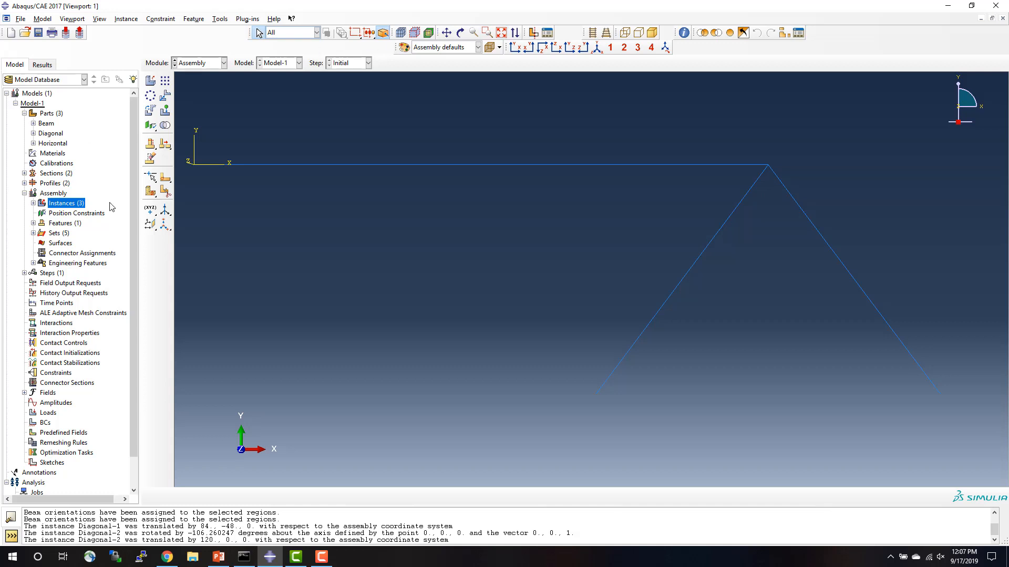
Add a dependent instance of the Horizontal part to the assembly with auto-offset from other instances enabled.
double_click(71, 204)
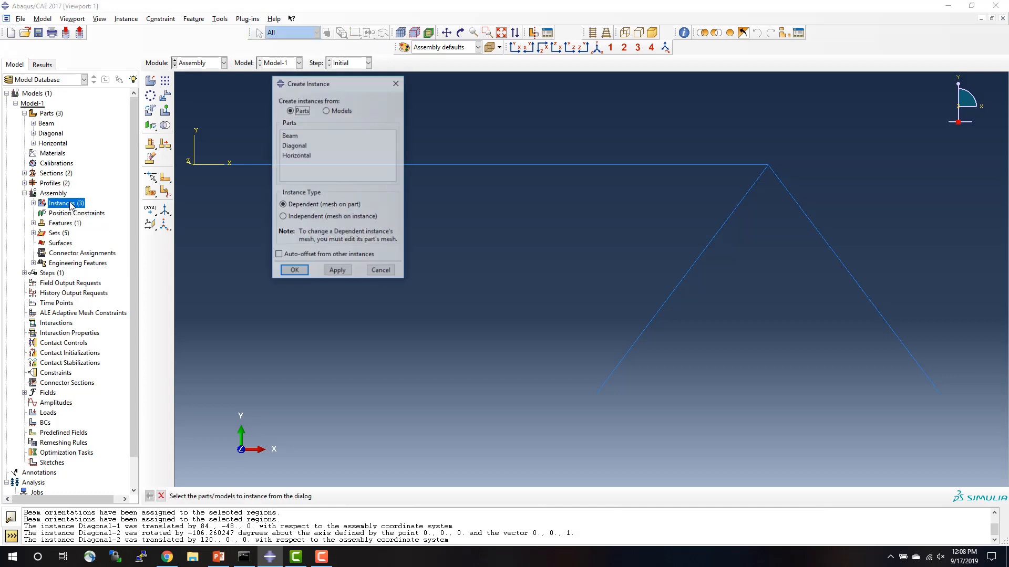
left_click(296, 157)
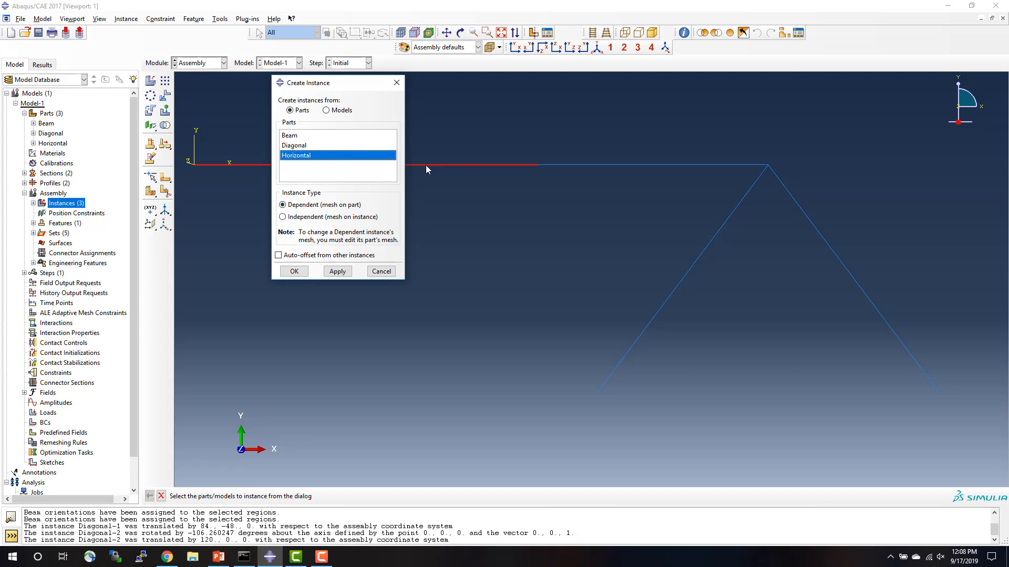
left_click_drag(340, 89, 331, 234)
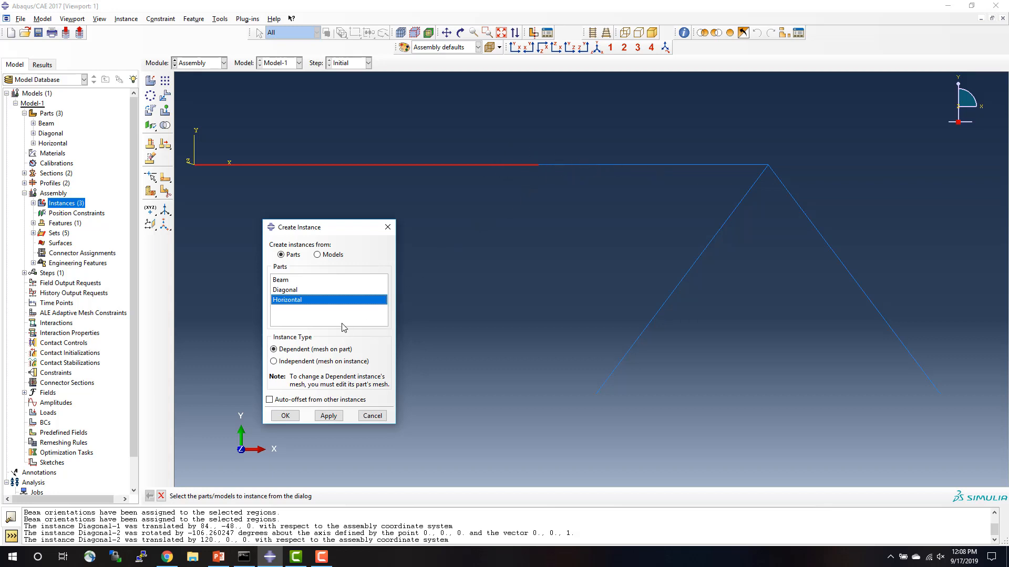
left_click(269, 400)
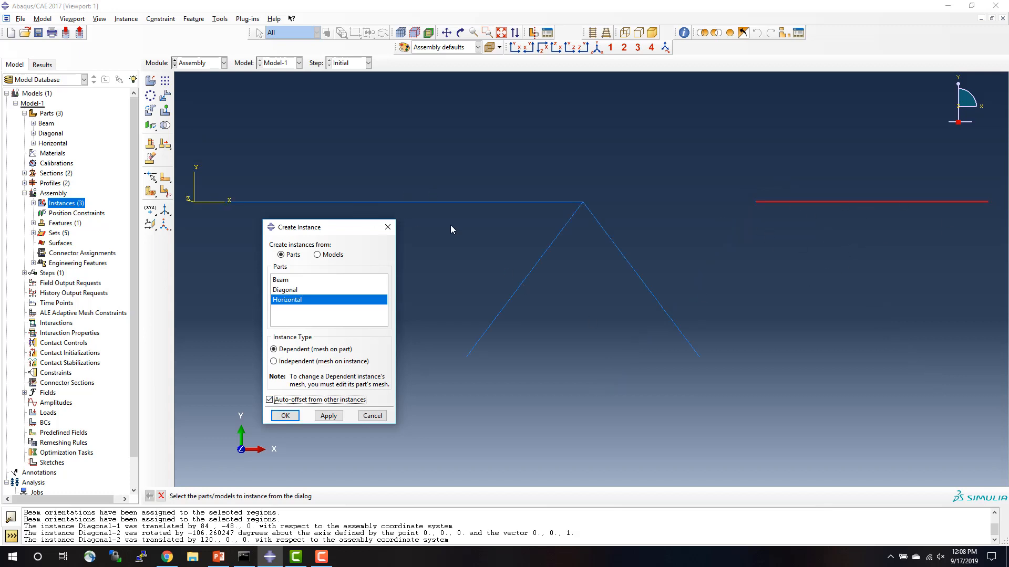
left_click(284, 417)
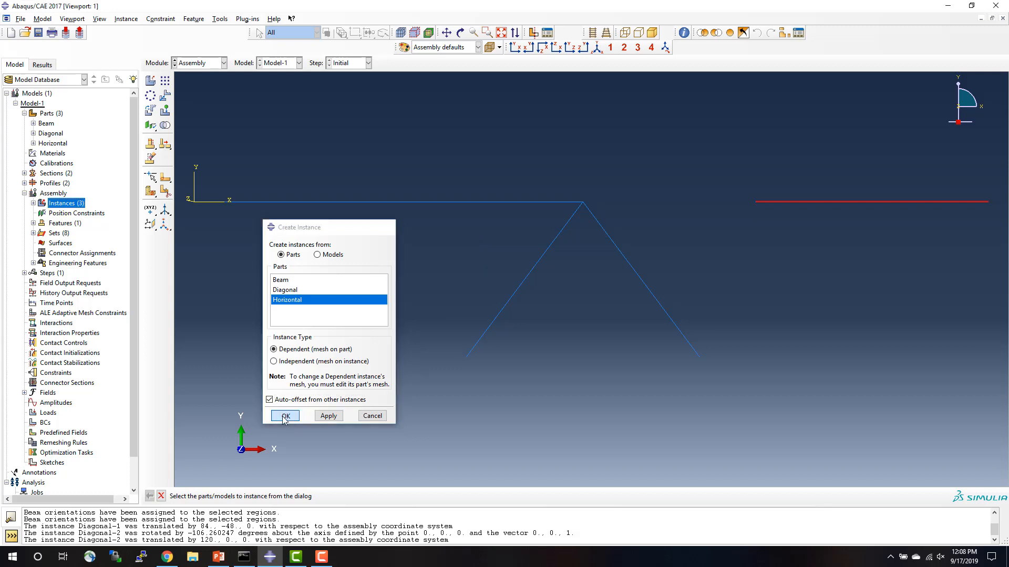
Translate the Horizontal instance so that its left endpoint meets the lower endpoint of Diagonal-1, and fit the assembly in view.
left_click(164, 96)
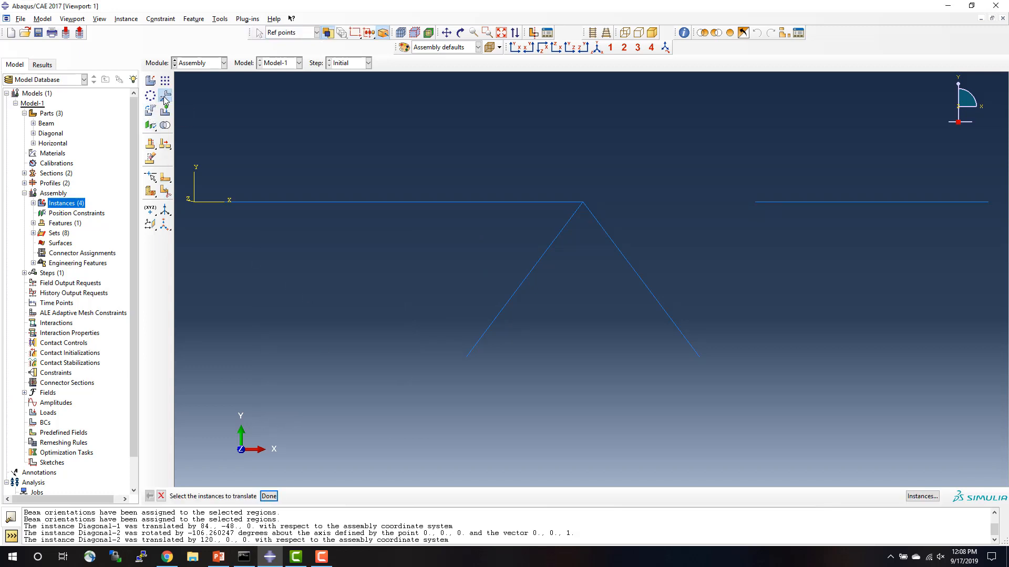
left_click(850, 201)
left_click(269, 496)
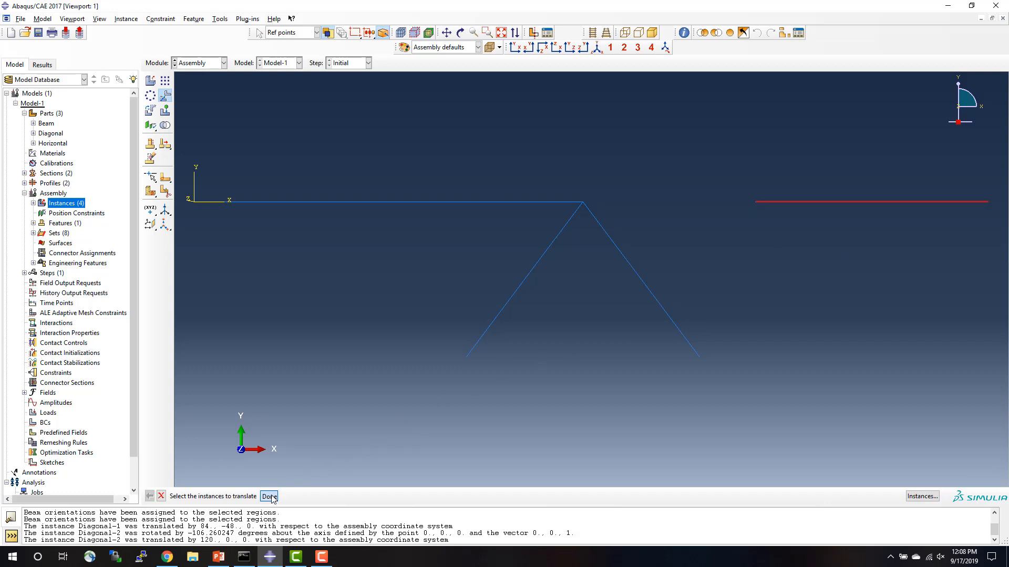
left_click(755, 201)
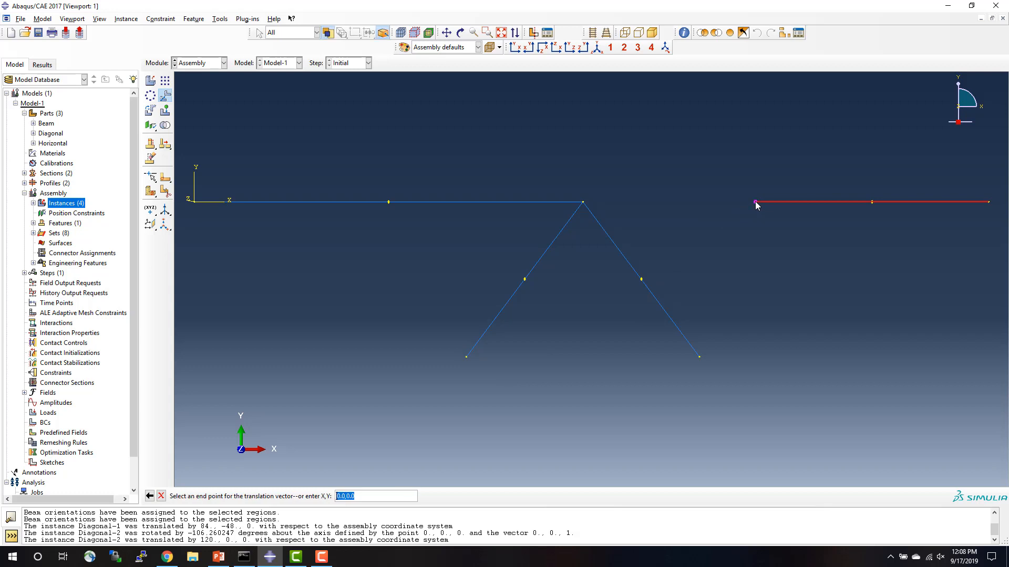
left_click(466, 358)
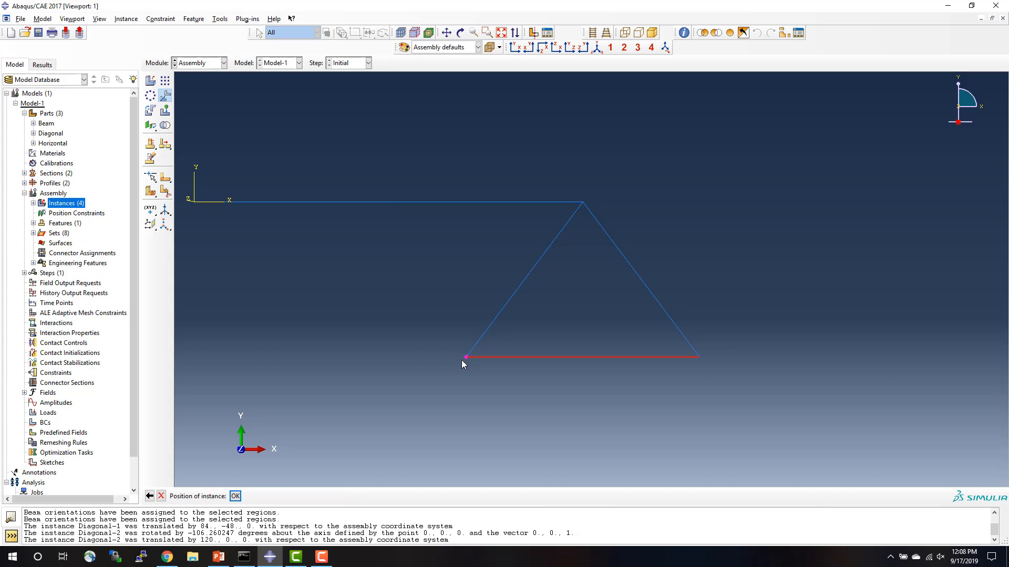
left_click(236, 496)
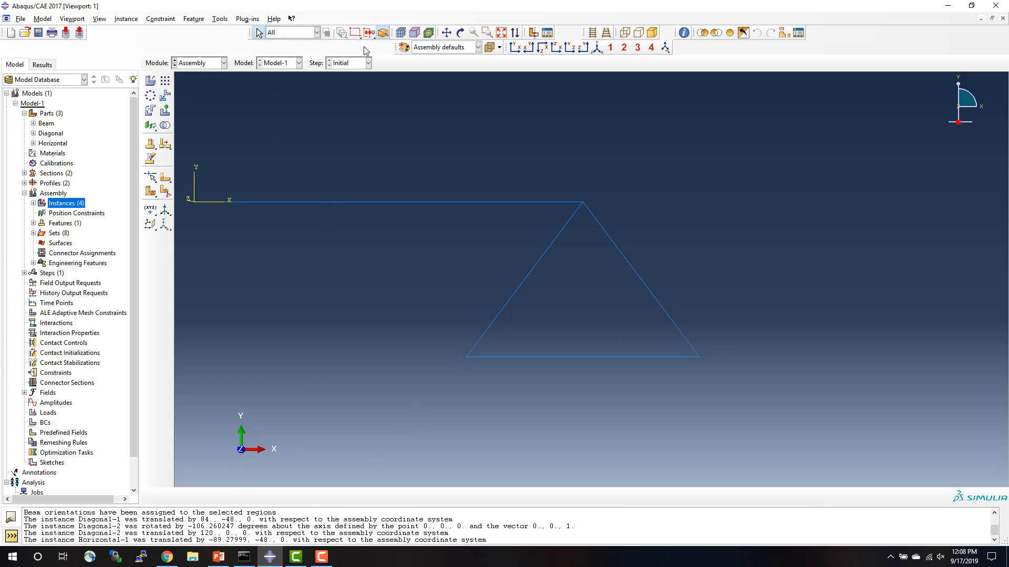
left_click(501, 33)
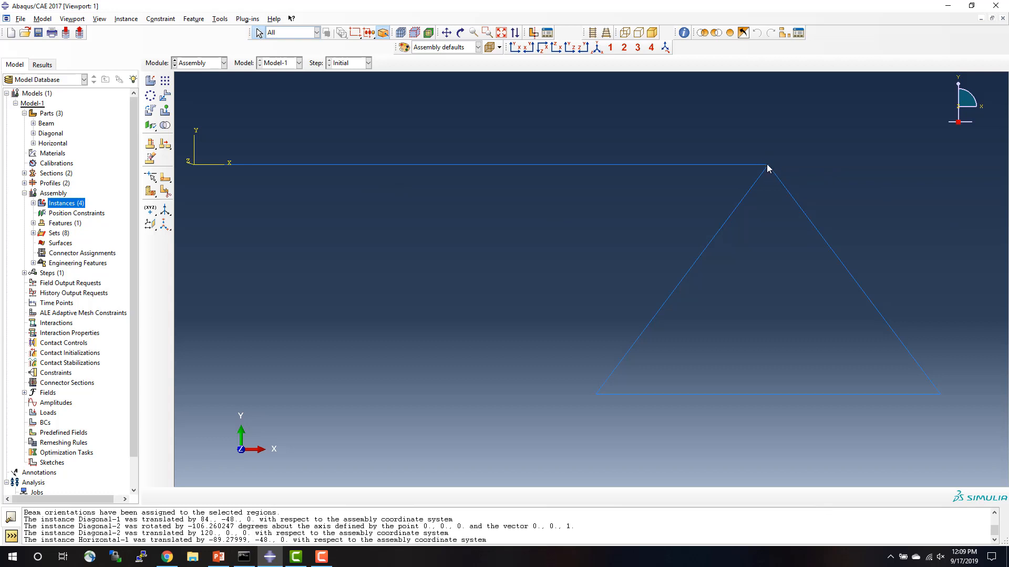
left_click(758, 180)
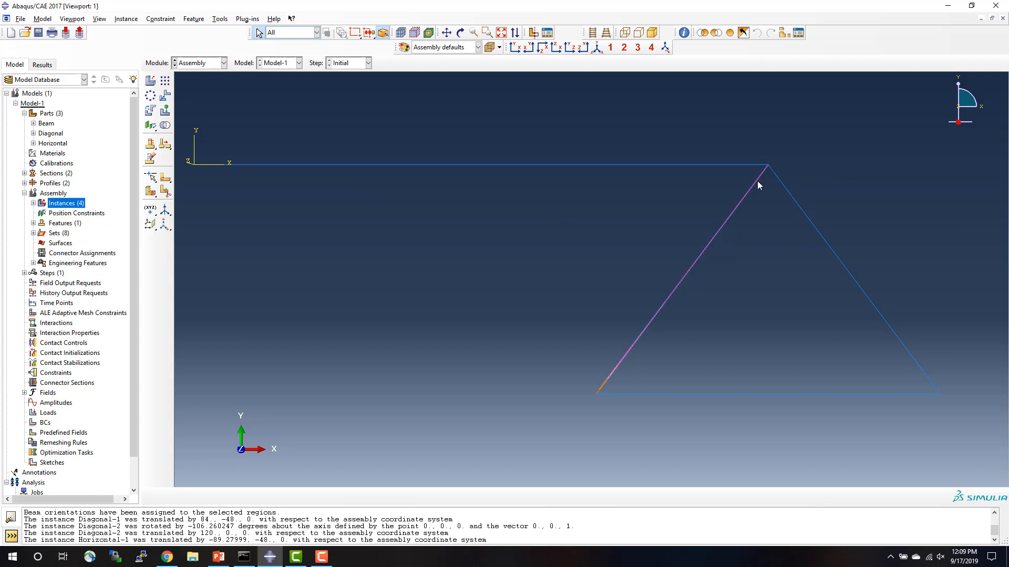
left_click(560, 191)
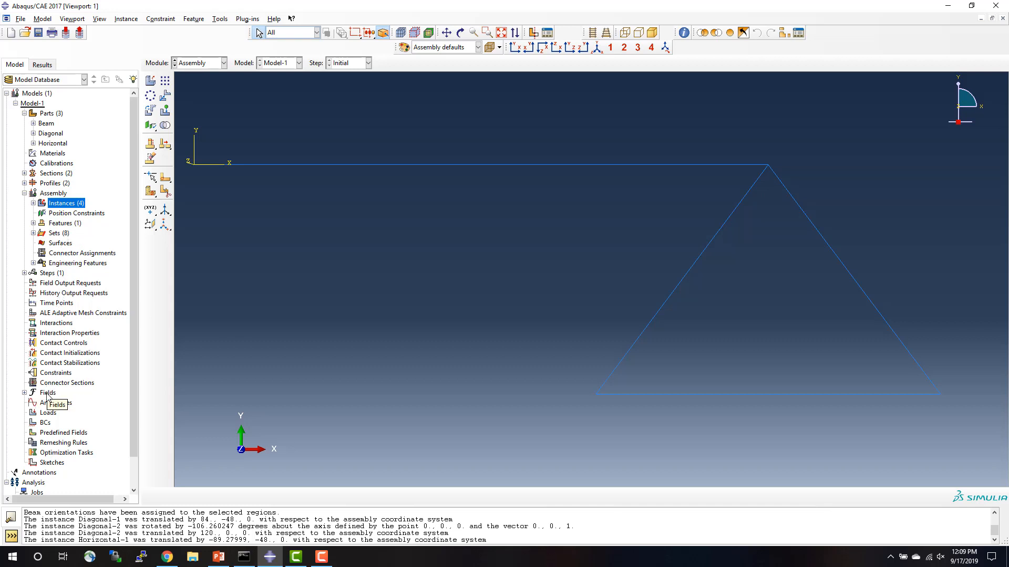
Start a new constraint of type Coupling with the default name Constraint-1.
double_click(56, 373)
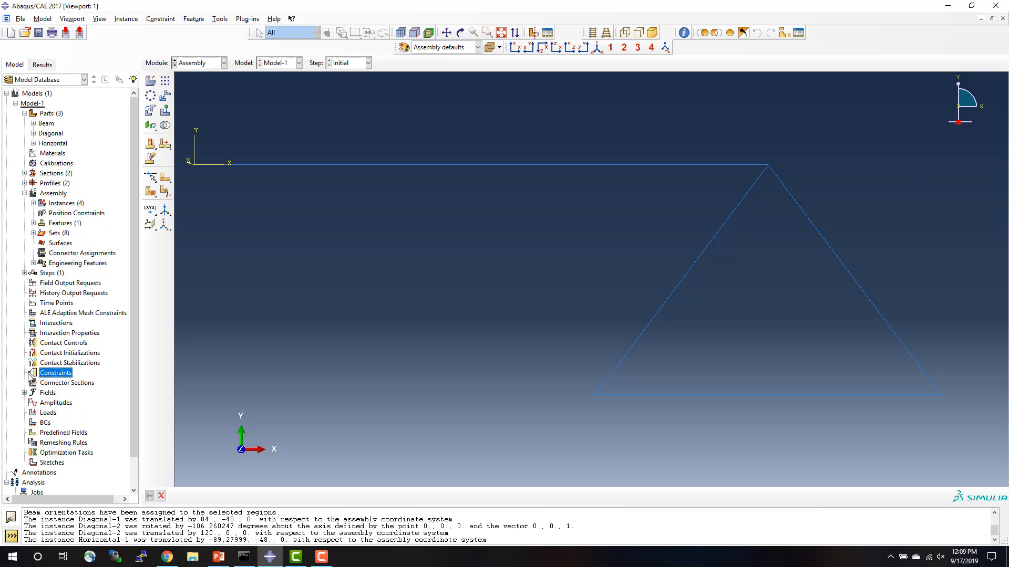
double_click(56, 373)
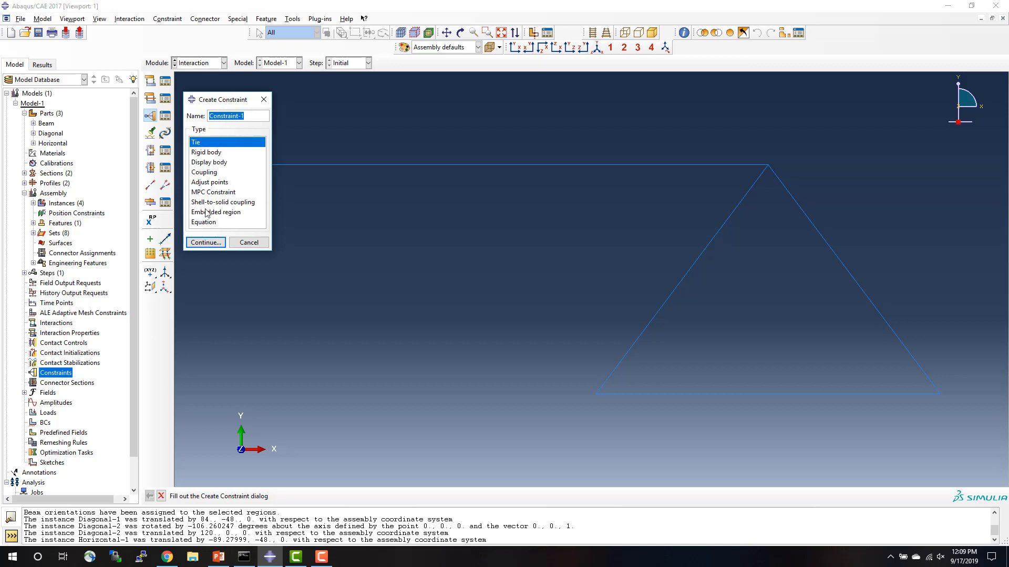
left_click(208, 173)
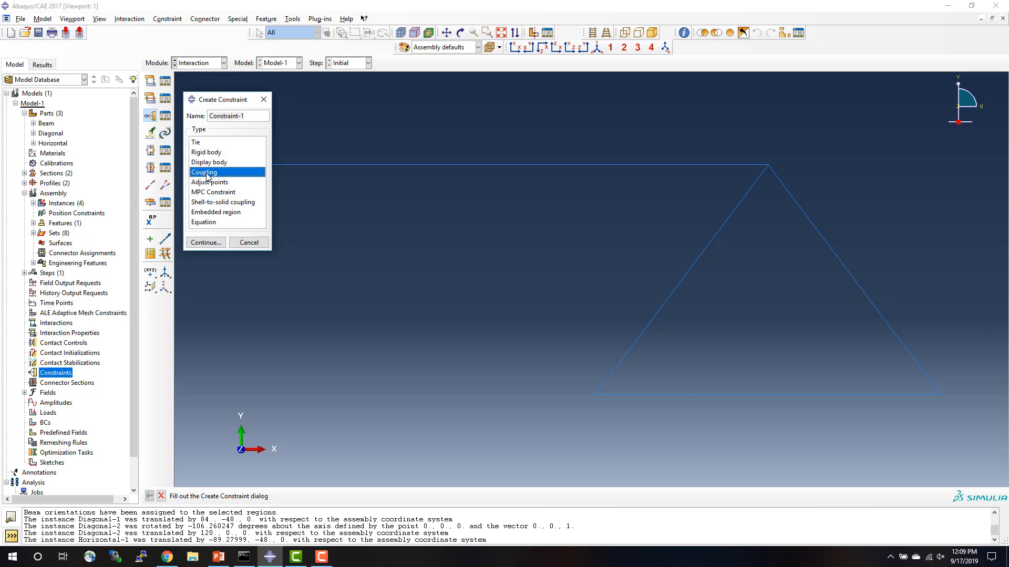
left_click(209, 244)
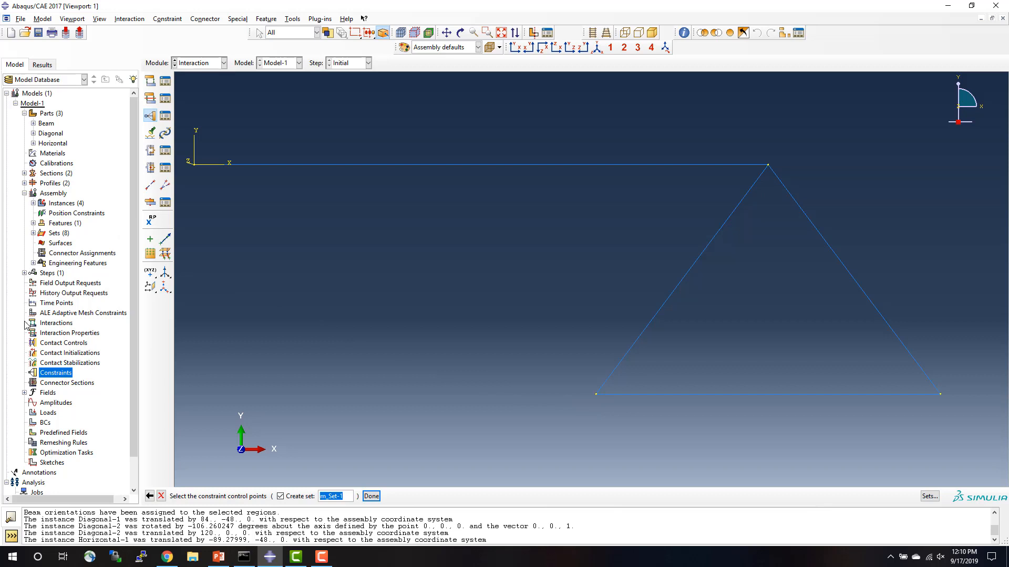
Hide the Diagonal-1 instance and pick the left endpoint of Horizontal-1 as the coupling's control point, stored as set m_Set-1.
left_click(33, 203)
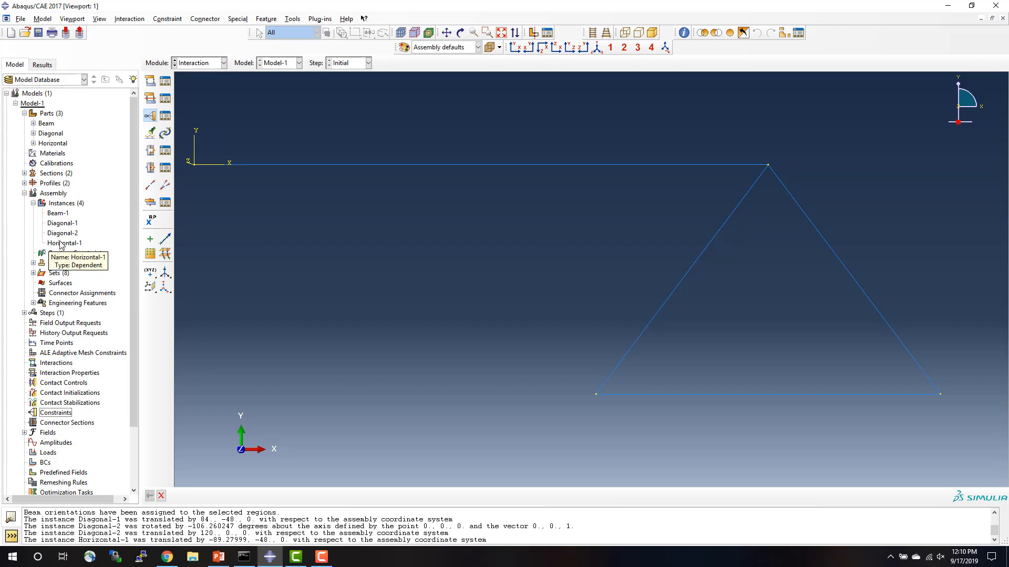
right_click(64, 225)
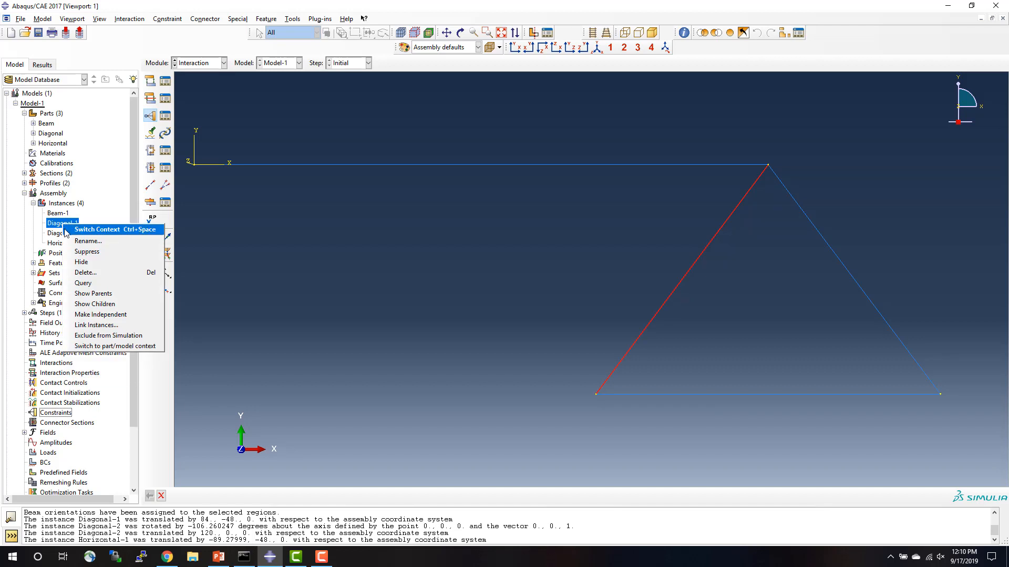
left_click(83, 263)
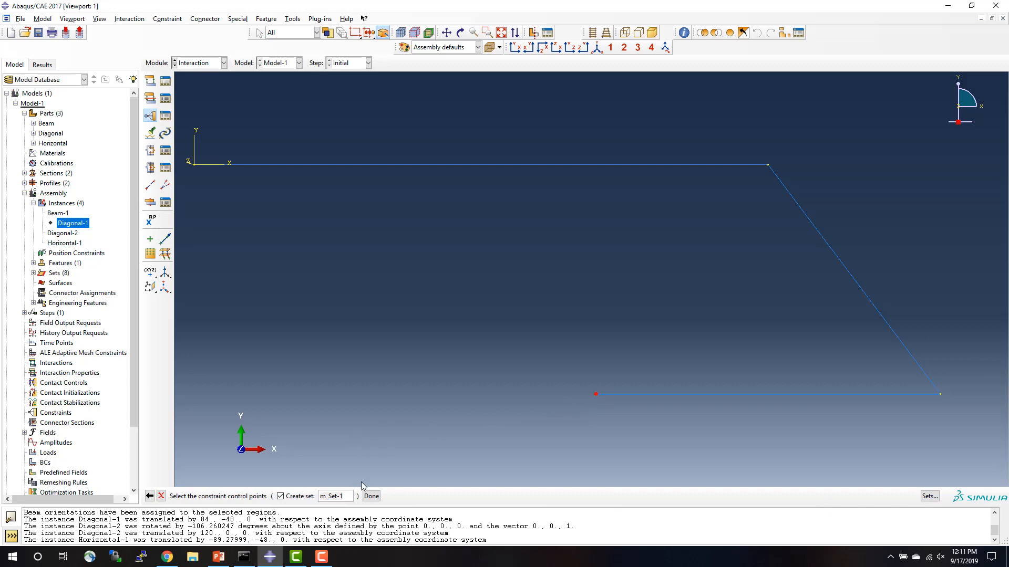
left_click(371, 497)
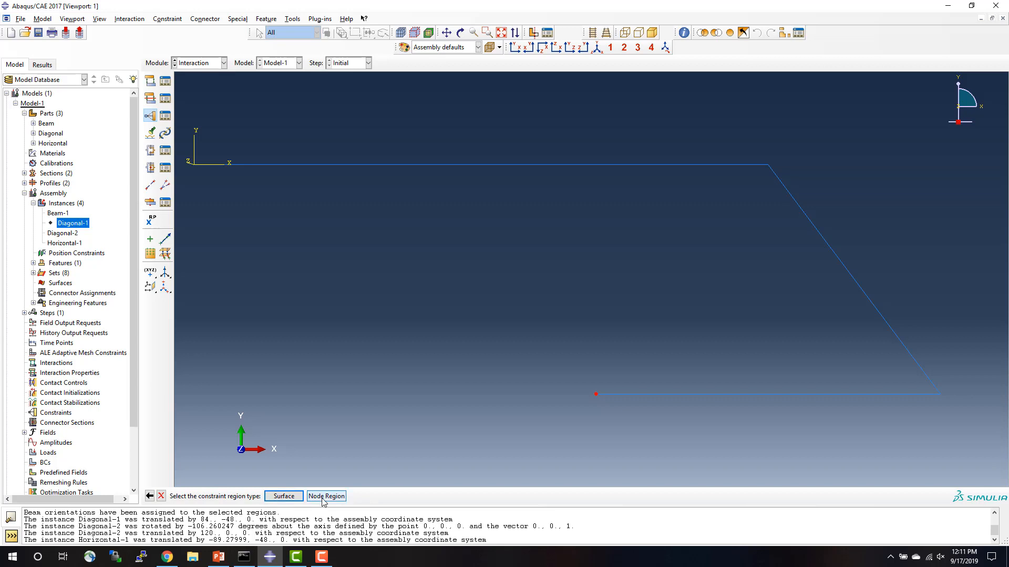
Hide Horizontal-1, show Diagonal-1, and pick the lower endpoint of Diagonal-1 as the coupling's node region, stored as set s_Set-1.
left_click(326, 497)
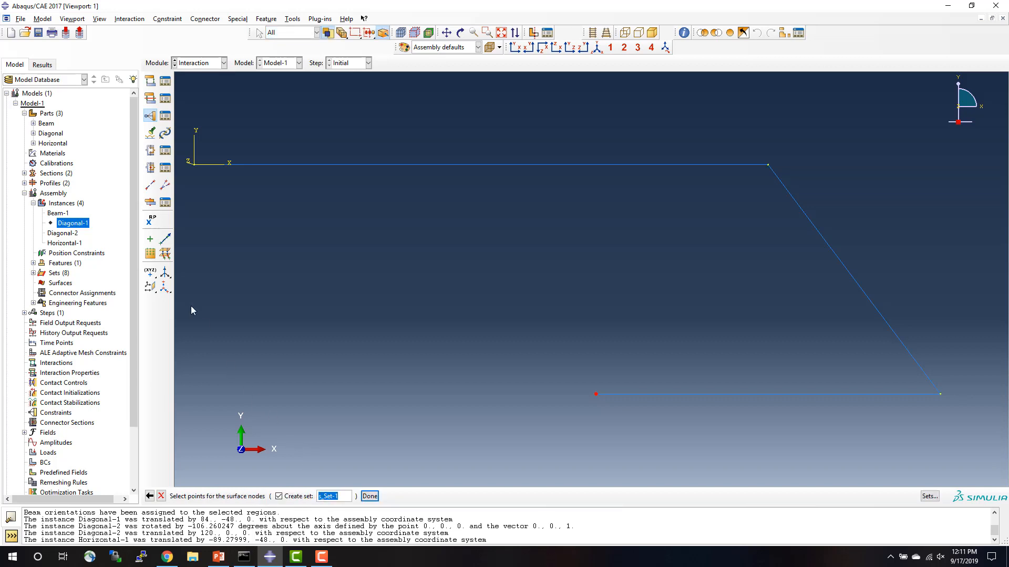
right_click(72, 246)
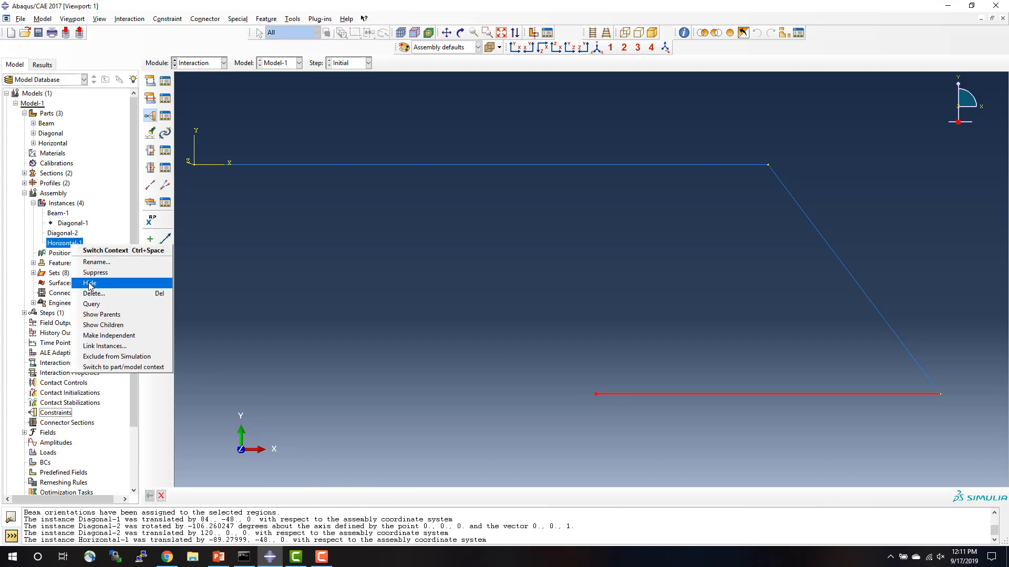
left_click(89, 284)
right_click(67, 225)
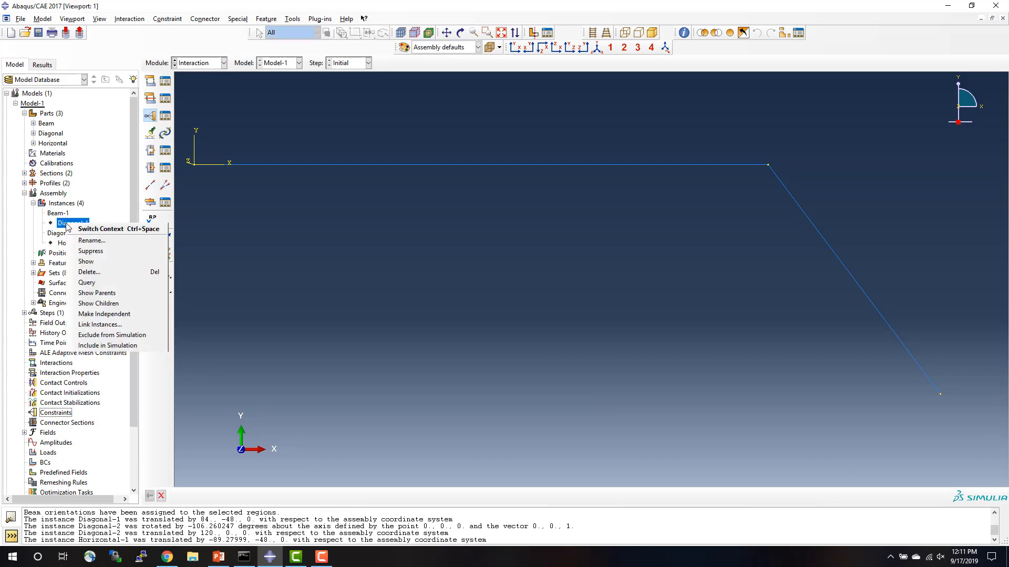
left_click(85, 261)
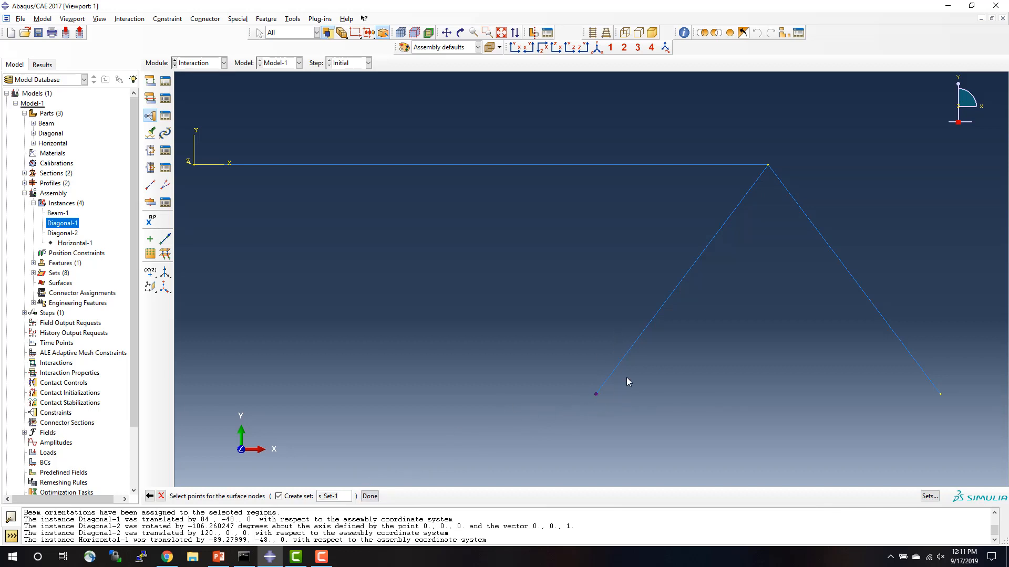
left_click(370, 495)
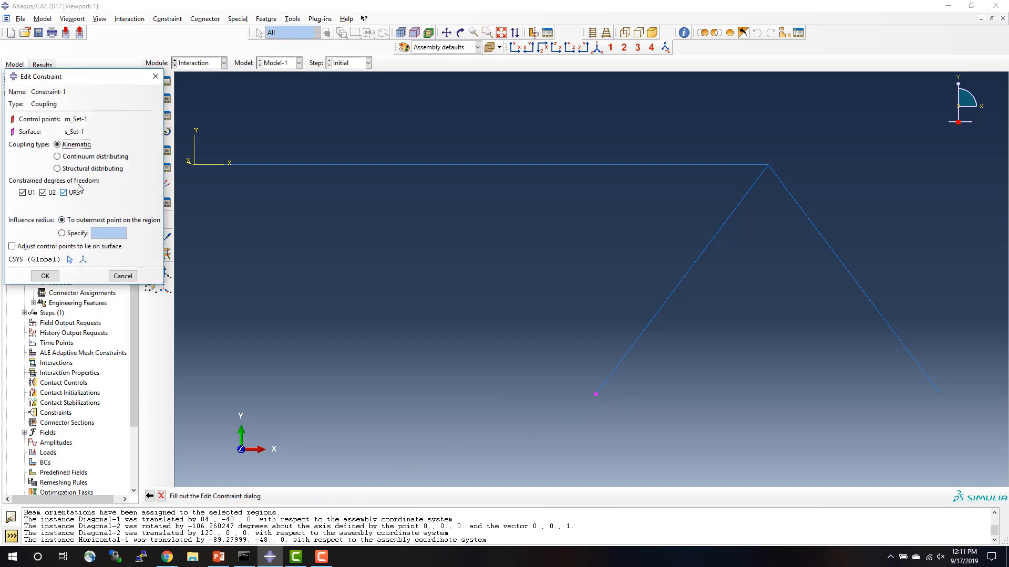
Check the structure diagram in PowerPoint, and finish the kinematic coupling Constraint-1 with only U1 and U2 constrained, leaving UR3 free.
left_click_drag(66, 77, 402, 169)
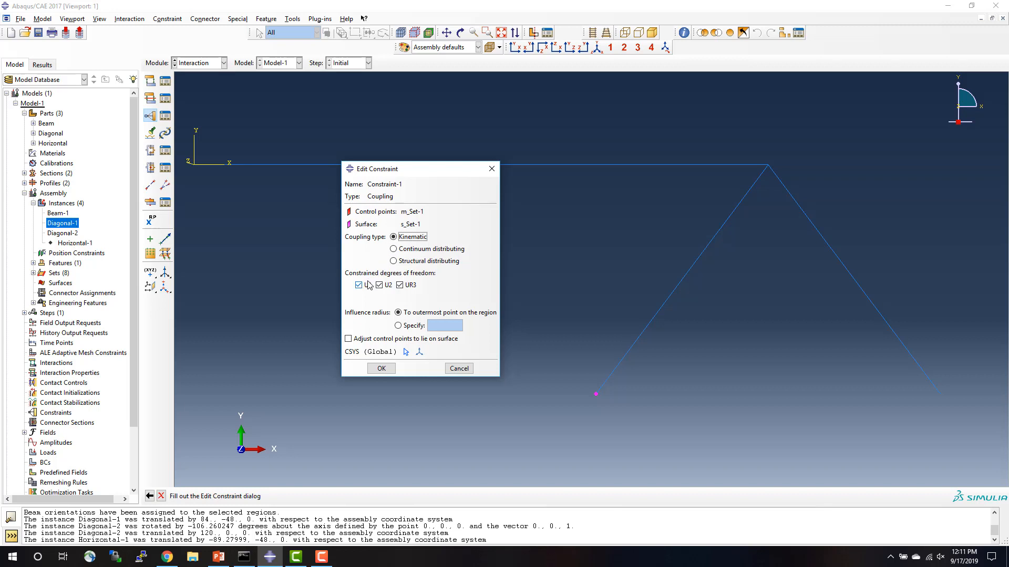
left_click(400, 287)
left_click(218, 556)
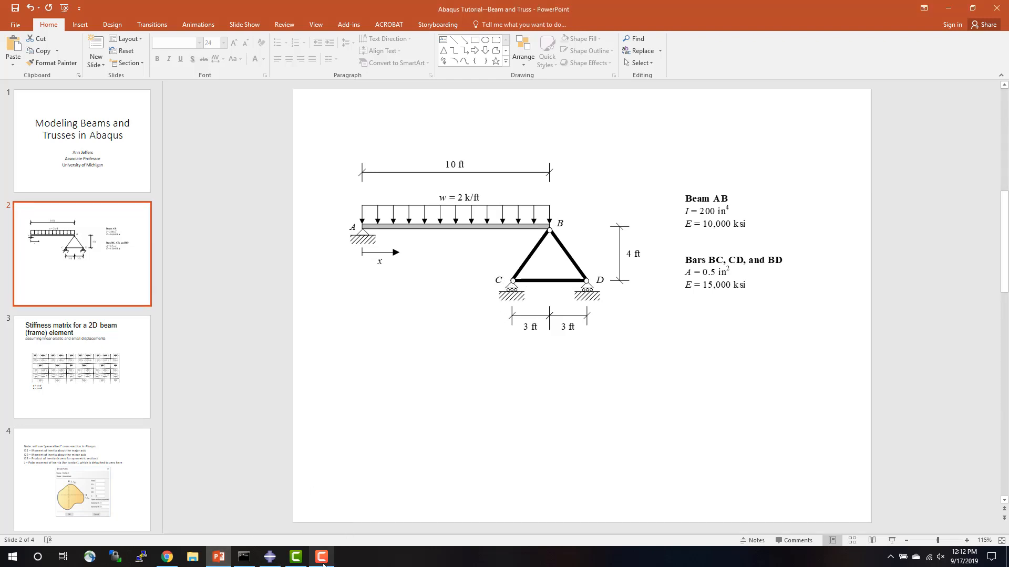
left_click(269, 556)
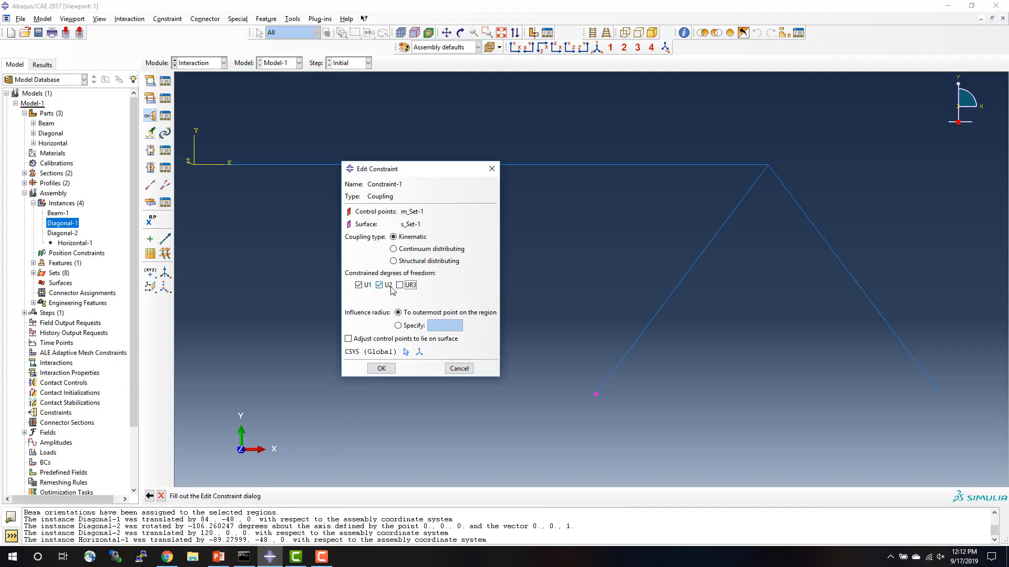
left_click(375, 369)
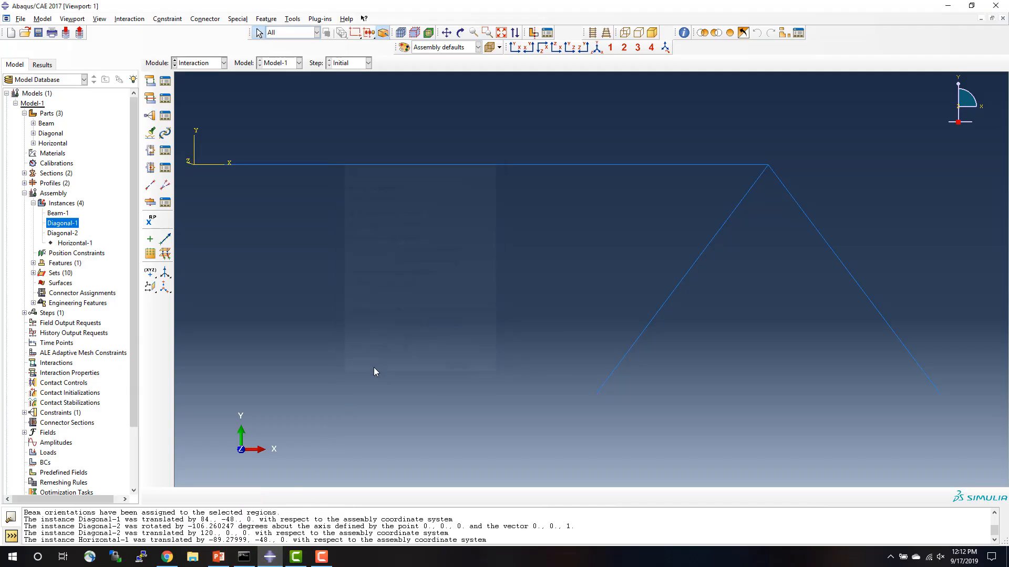
Show the Horizontal-1 instance and hide the Diagonal-2 instance.
right_click(71, 244)
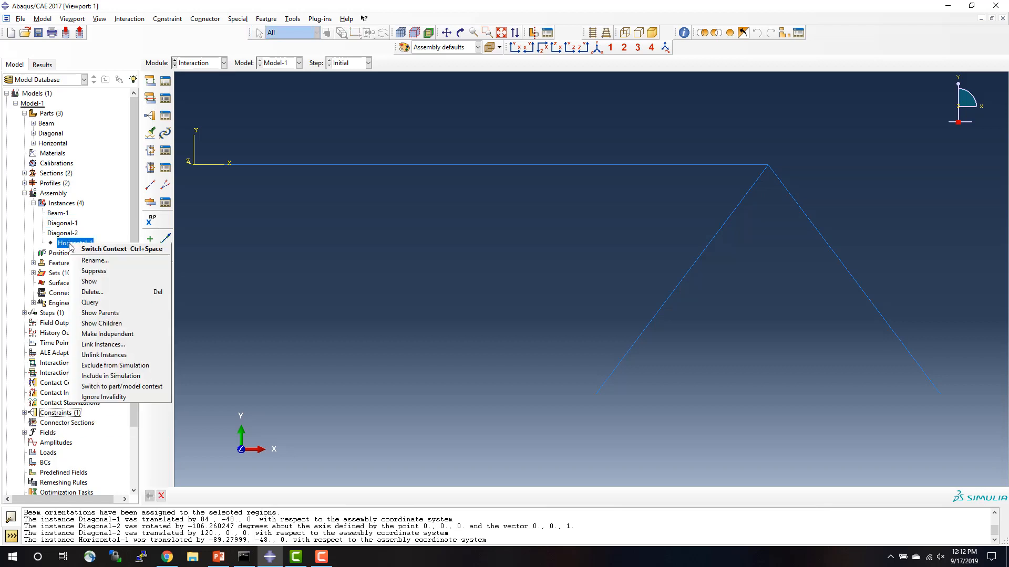
left_click(86, 282)
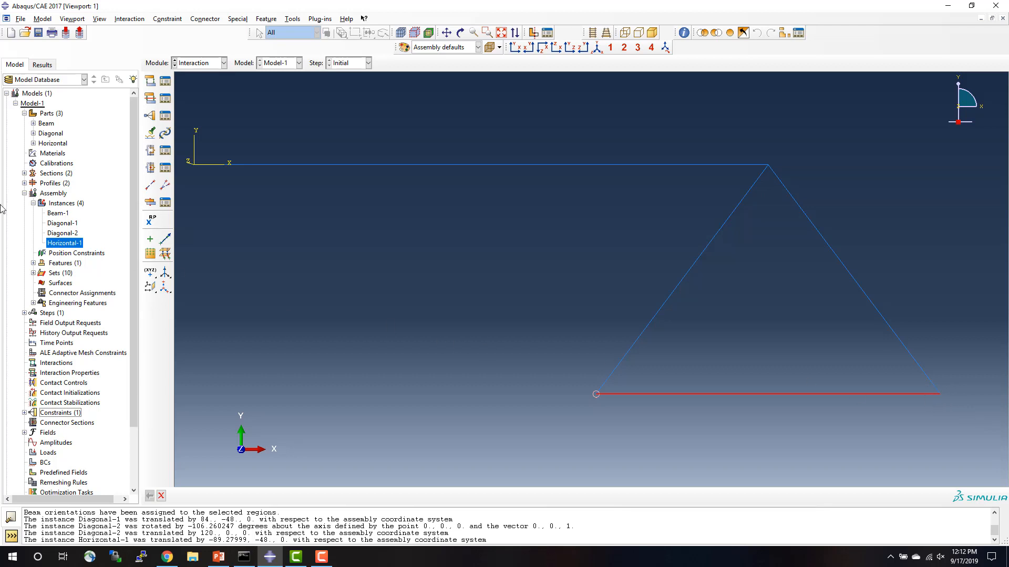
right_click(65, 235)
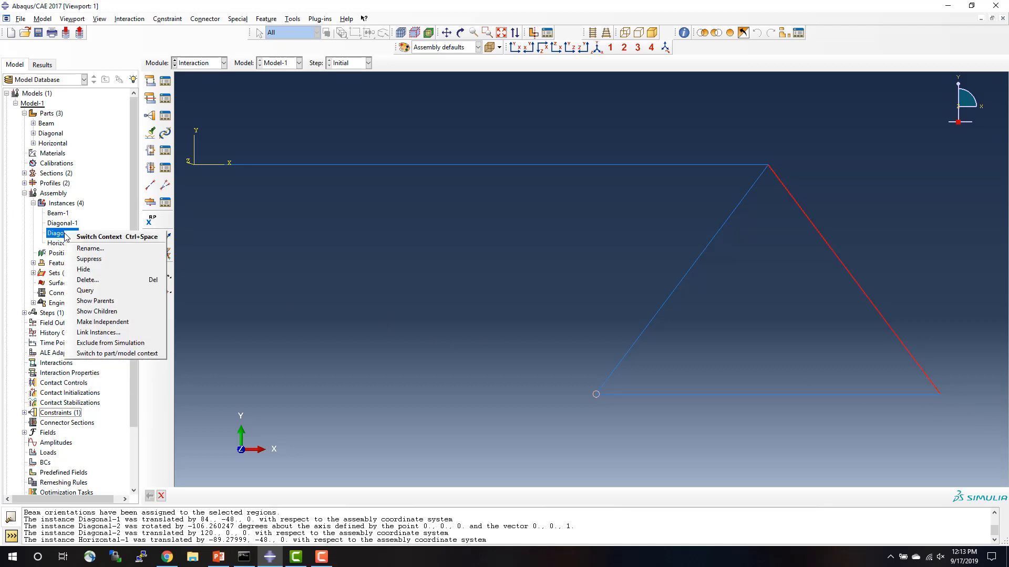
left_click(79, 270)
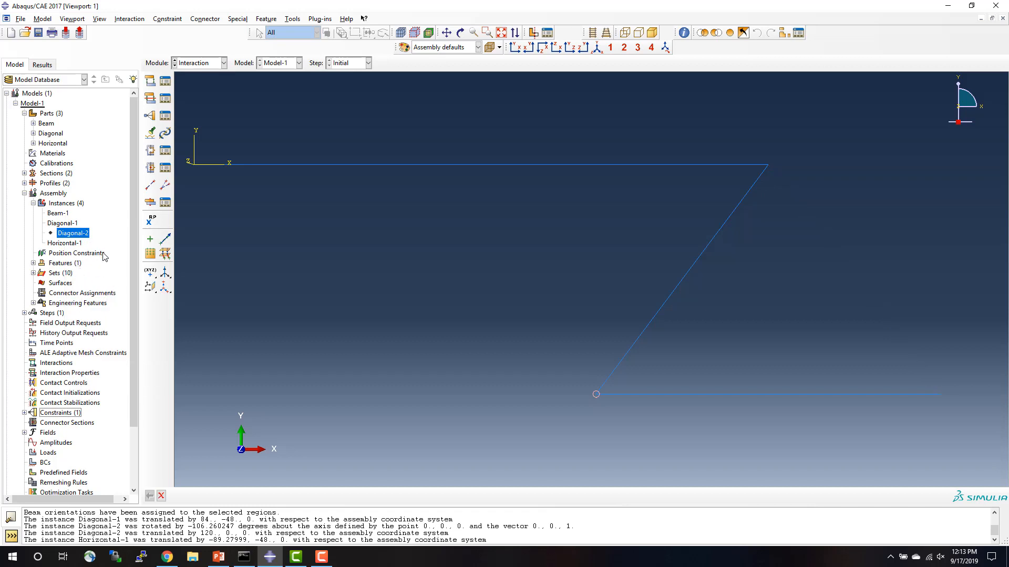
Start coupling Constraint-2 with the right endpoint of Horizontal-1 as the control point, stored as set m_Set-3.
double_click(58, 414)
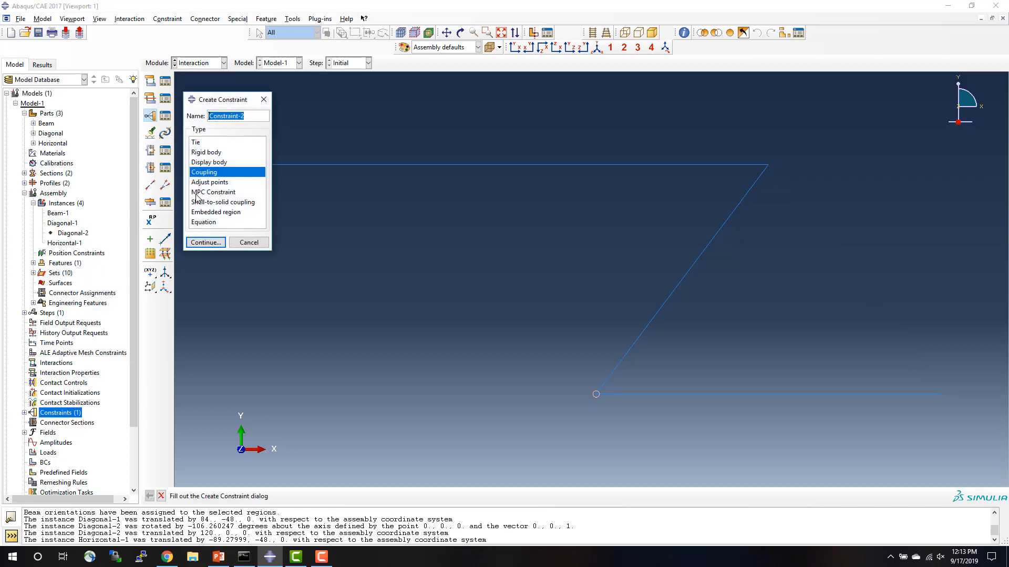
left_click(206, 242)
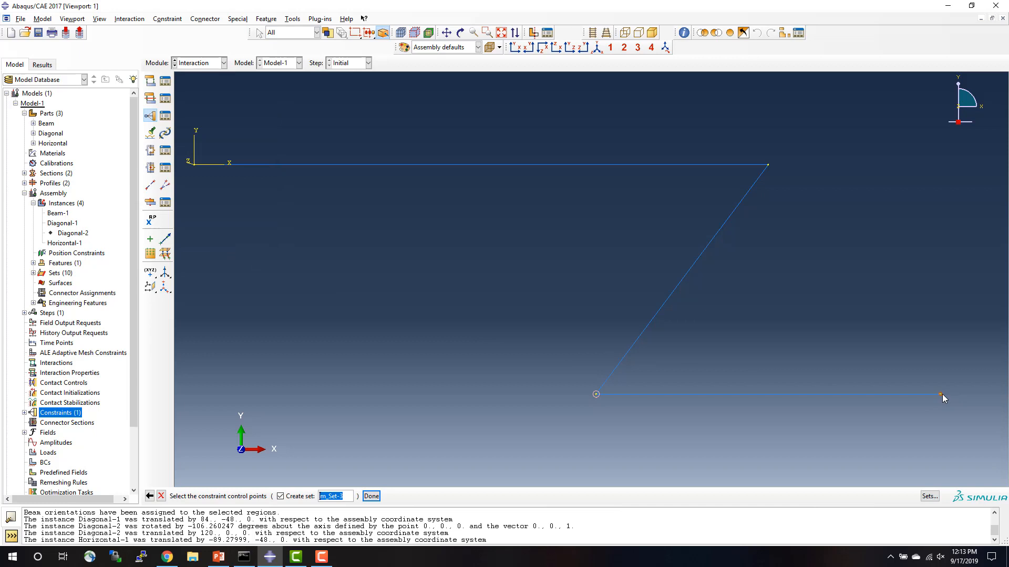
left_click(371, 497)
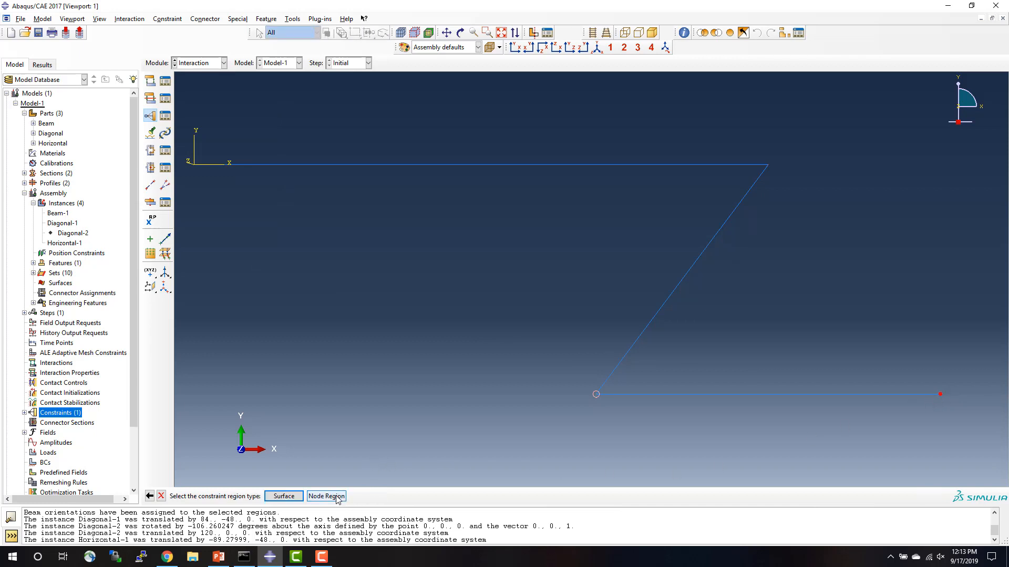
Choose a node region as the coupling's constraint region, with Diagonal-2 shown and Horizontal-1 hidden for picking.
left_click(337, 498)
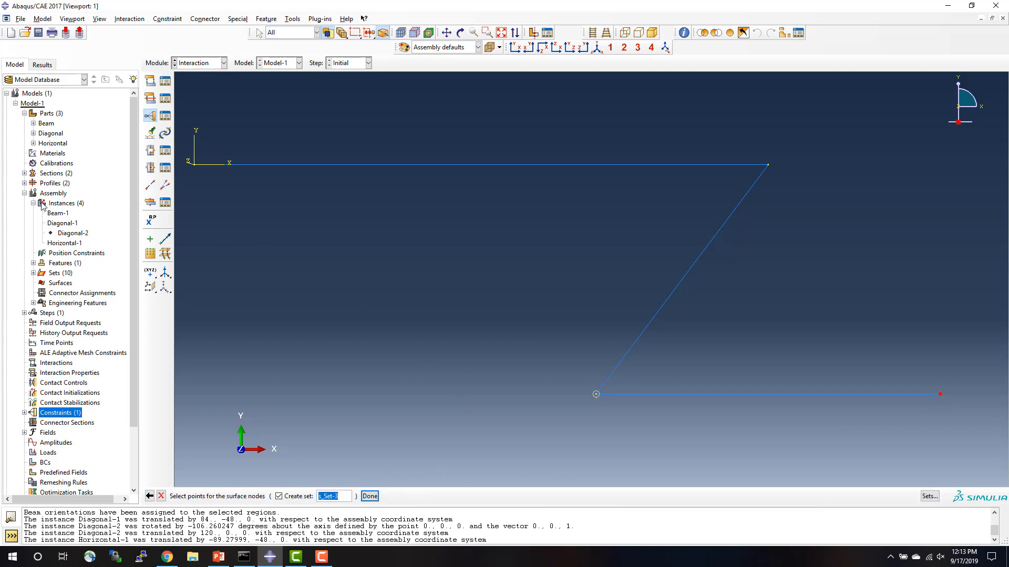
left_click(63, 233)
right_click(64, 235)
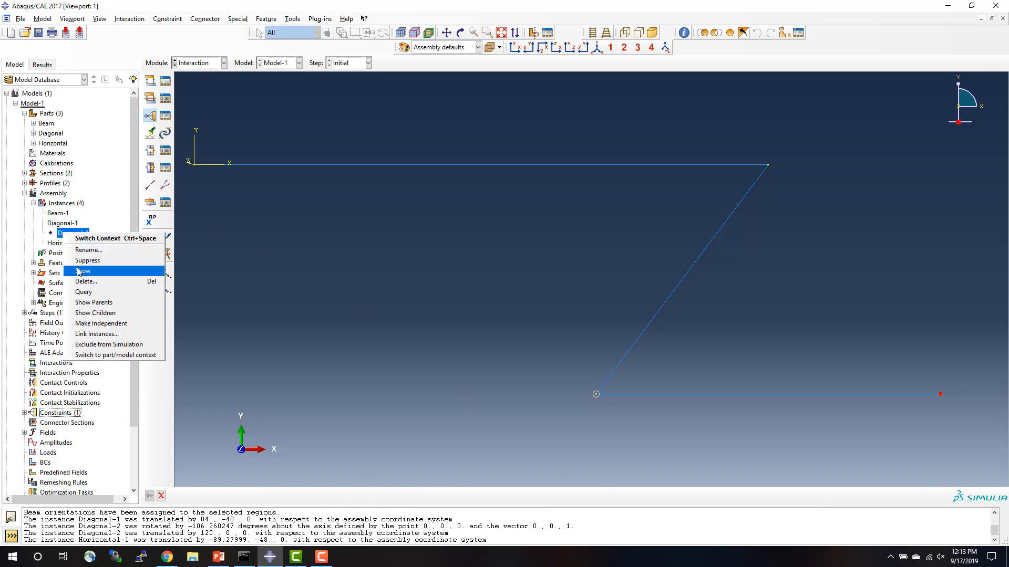
left_click(86, 270)
right_click(71, 245)
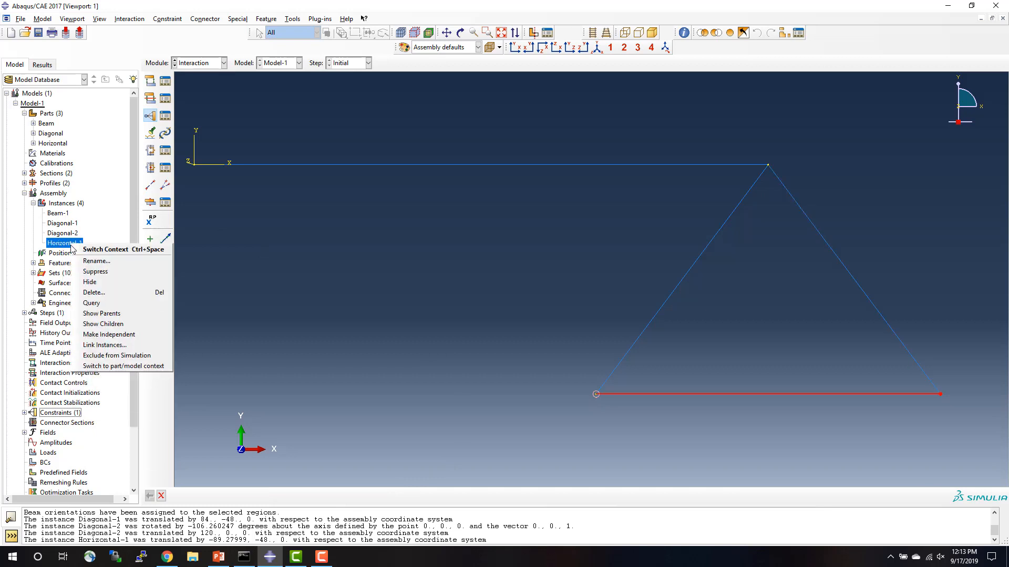
left_click(88, 288)
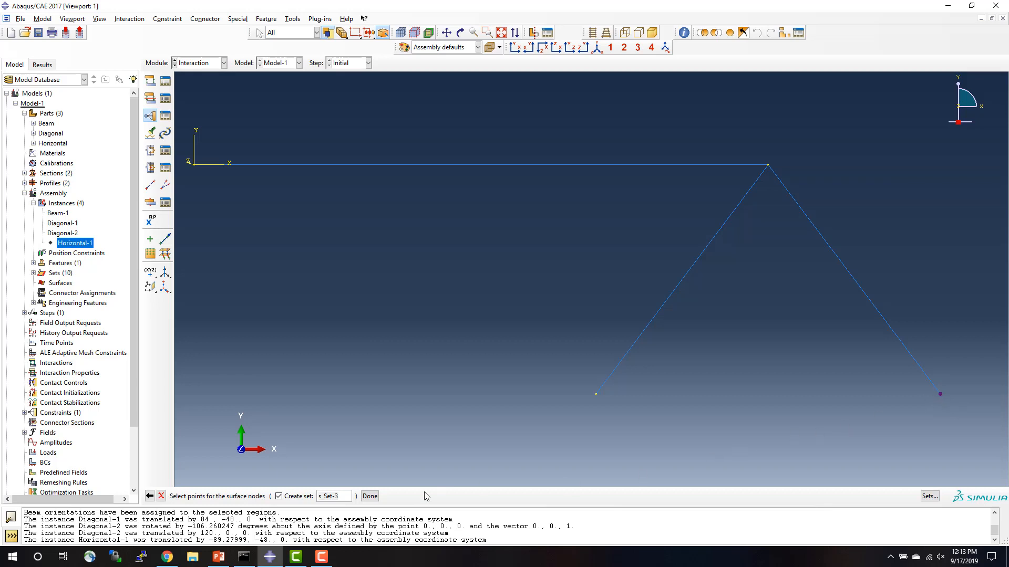
Store the lower endpoint of Diagonal-2 as set s_Set-3 and finish kinematic coupling Constraint-2 with UR3 left unconstrained.
left_click(370, 496)
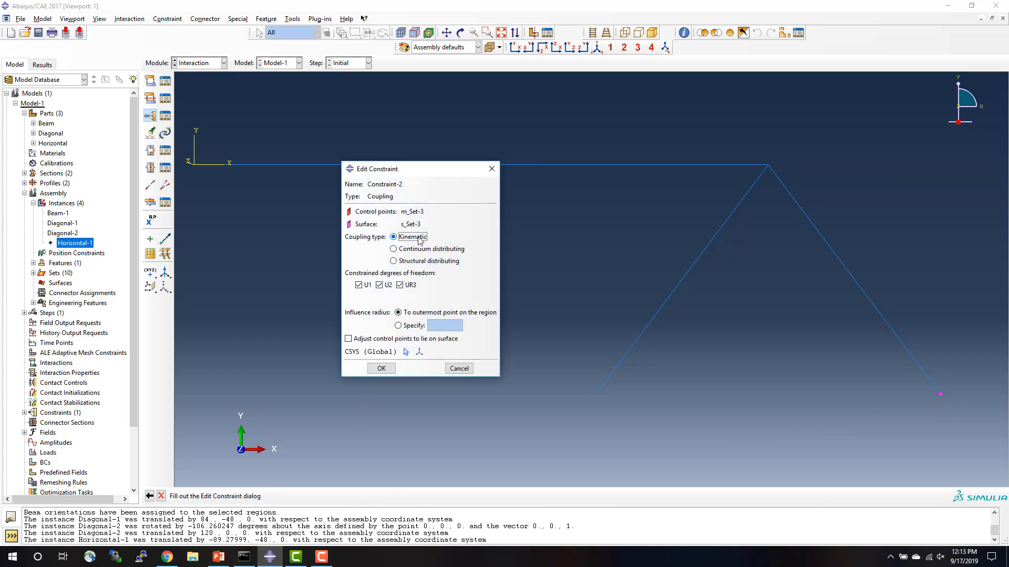
left_click(399, 286)
left_click(382, 368)
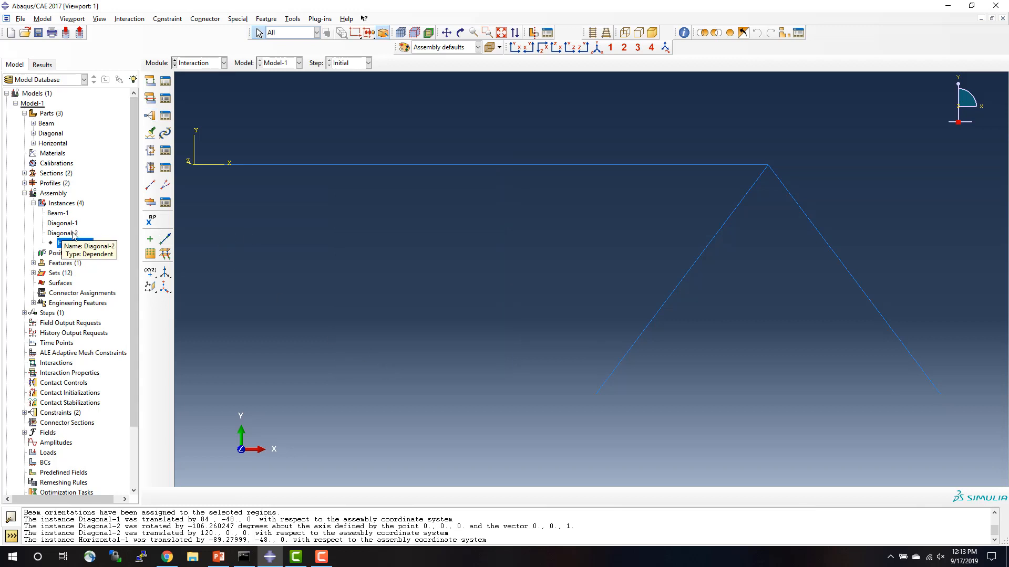
Hide the Beam-1 and Diagonal-2 instances so that only Diagonal-1 is displayed.
right_click(68, 213)
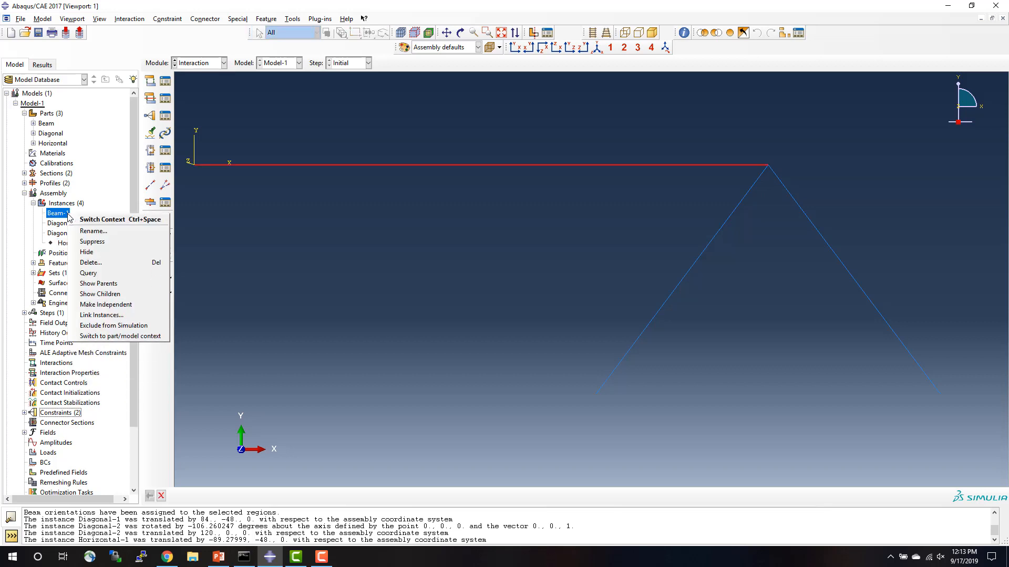
left_click(88, 252)
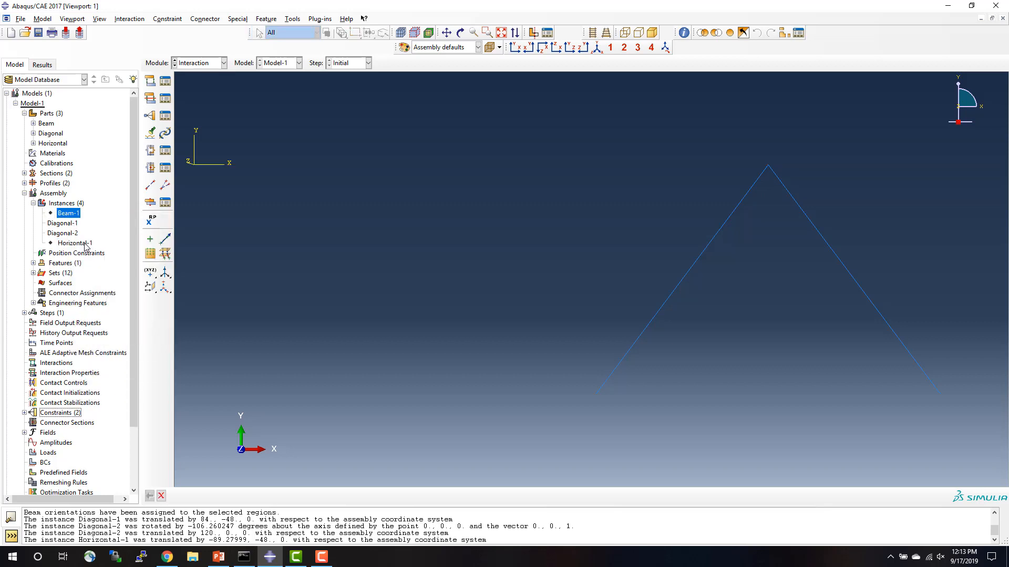
right_click(71, 235)
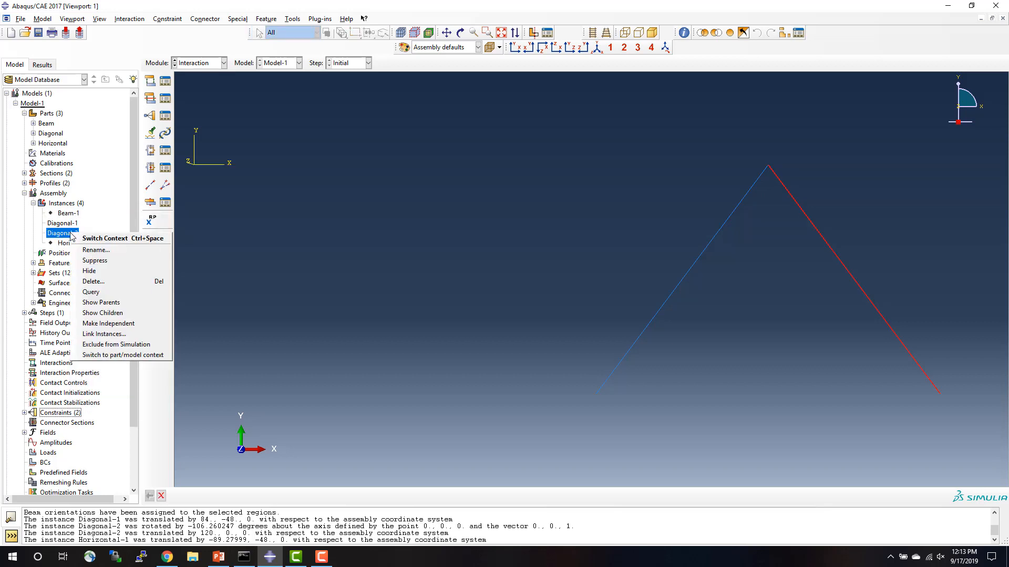
left_click(89, 271)
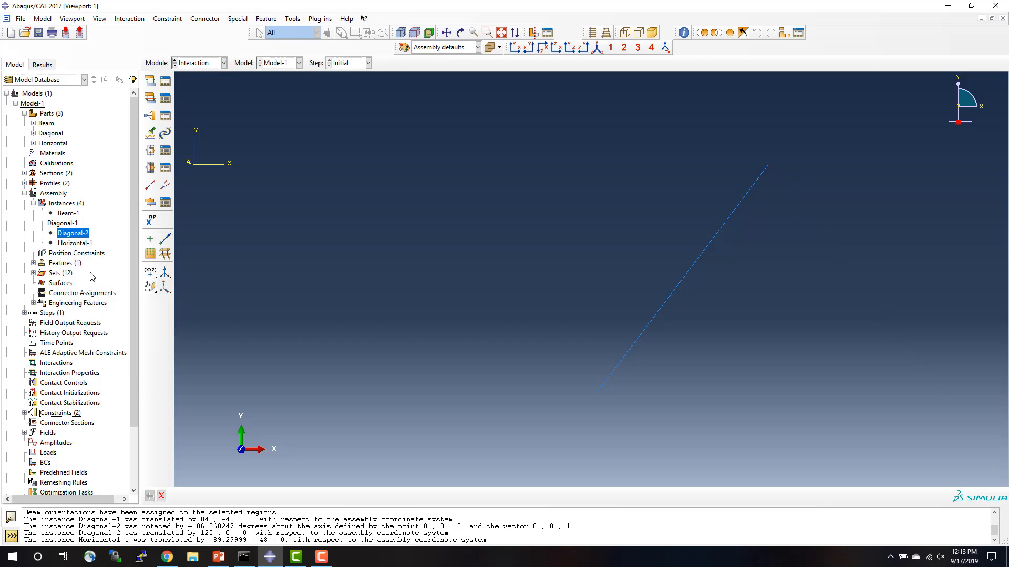
Start coupling Constraint-3 with the upper endpoint of Diagonal-1 as the control point, stored as set m_Set-5.
double_click(59, 414)
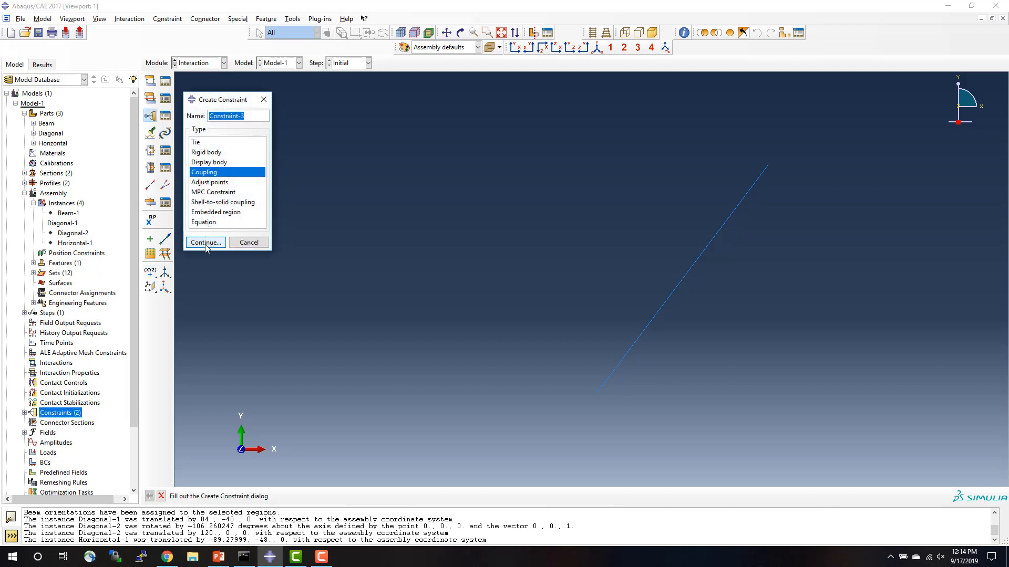
left_click(205, 243)
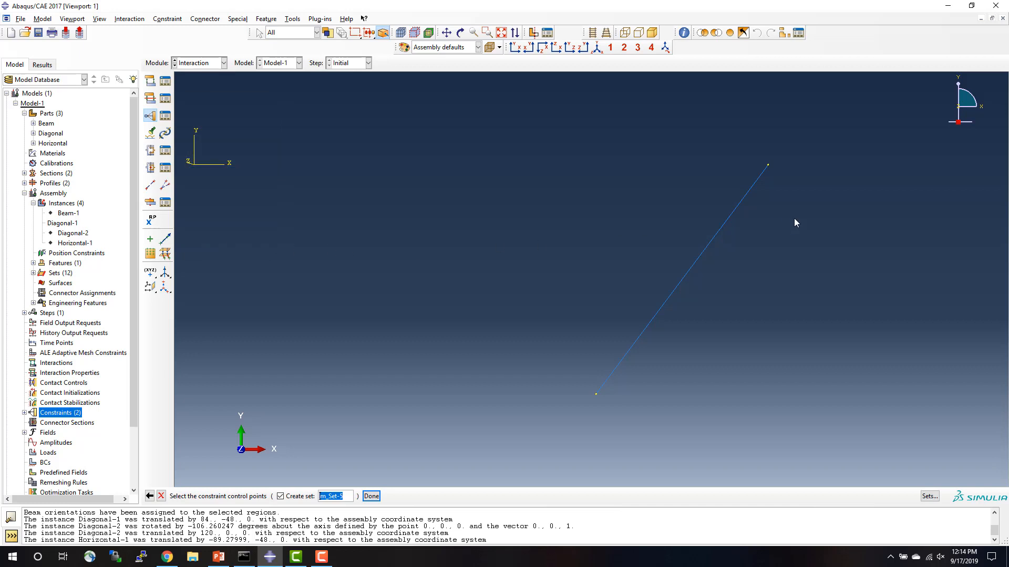
left_click(768, 166)
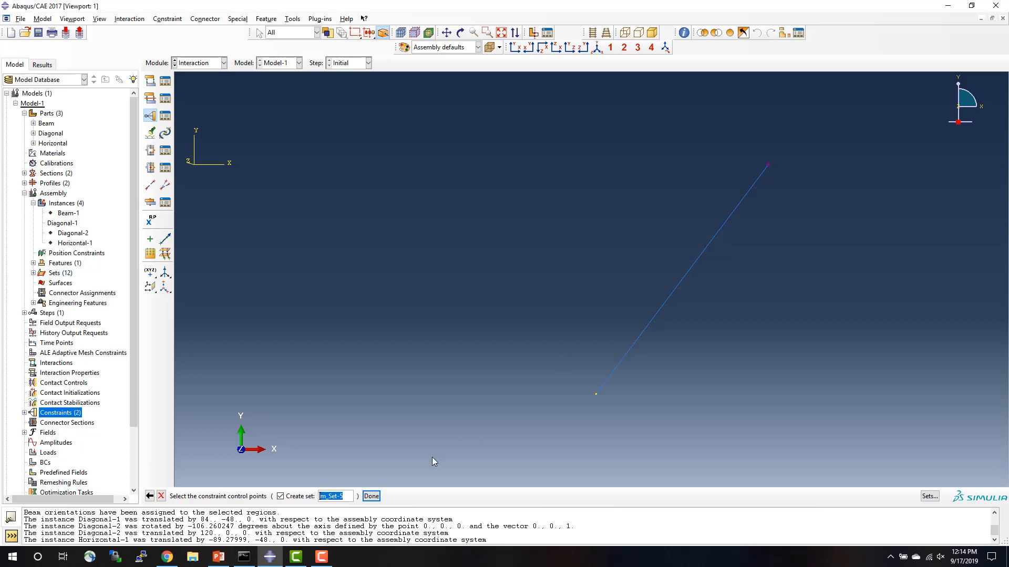
left_click(371, 496)
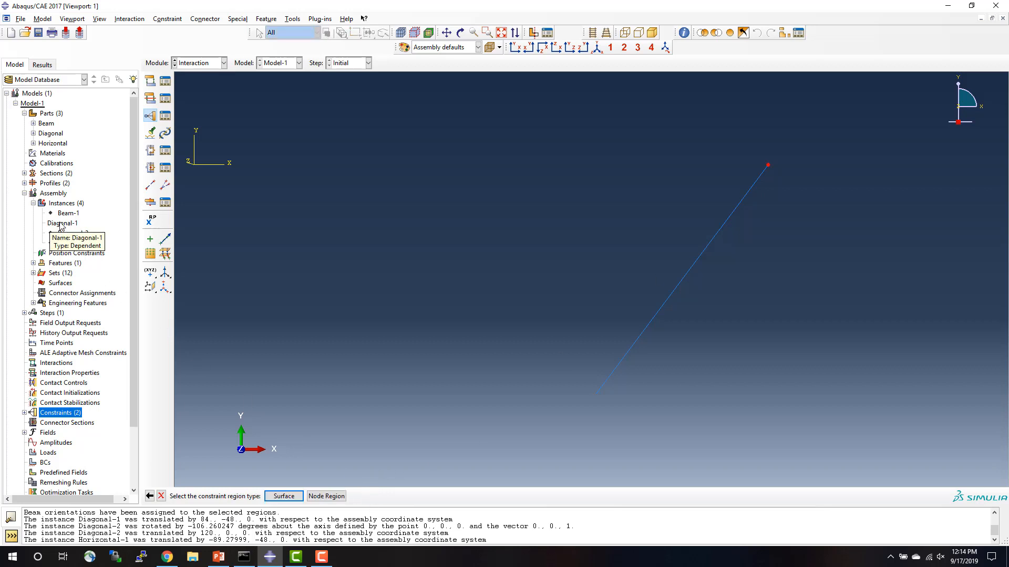
Choose a node region for Constraint-3, with Diagonal-2 shown and Diagonal-1 hidden for picking.
left_click(326, 496)
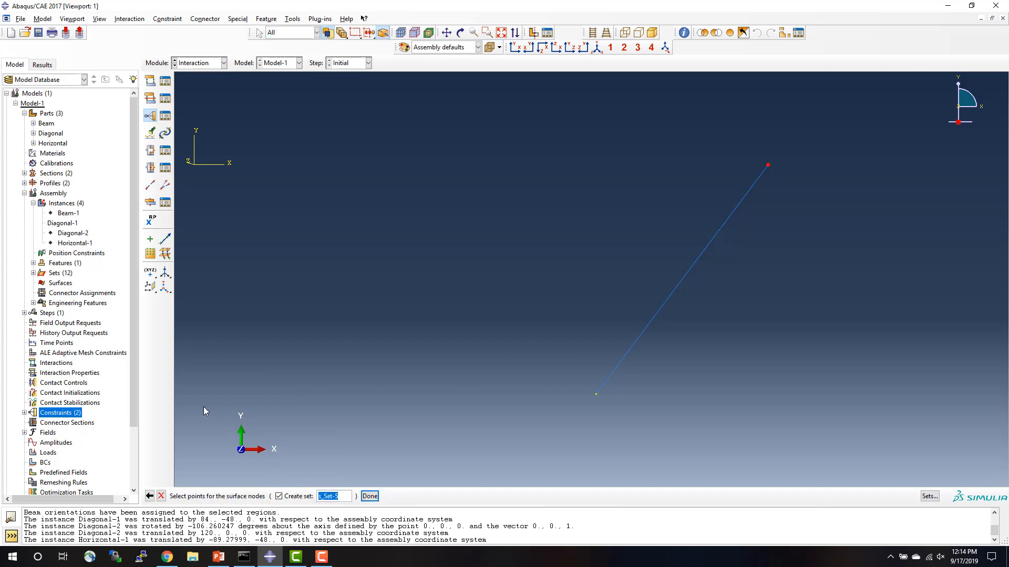
right_click(73, 235)
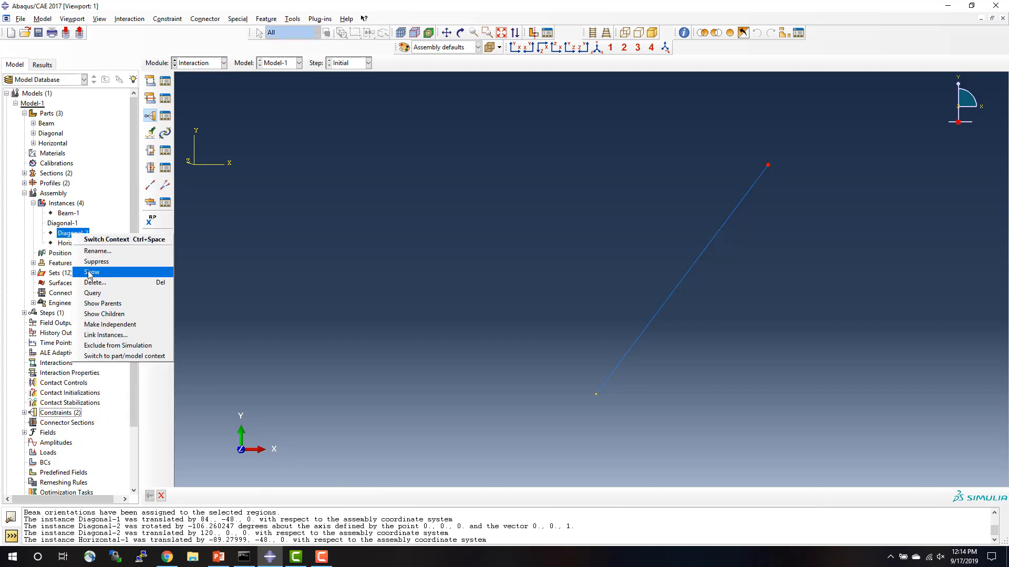
left_click(91, 272)
right_click(74, 223)
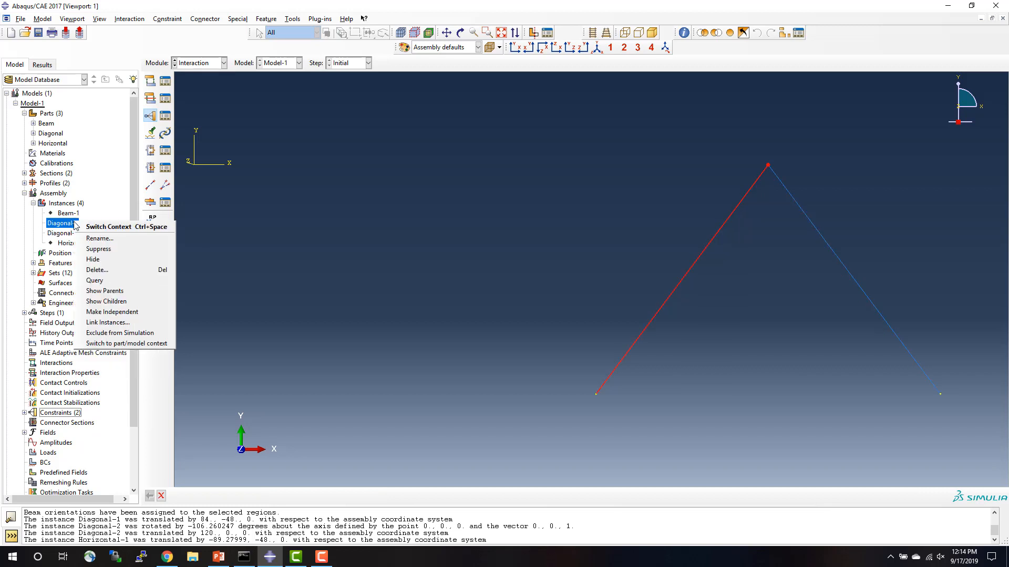
left_click(89, 262)
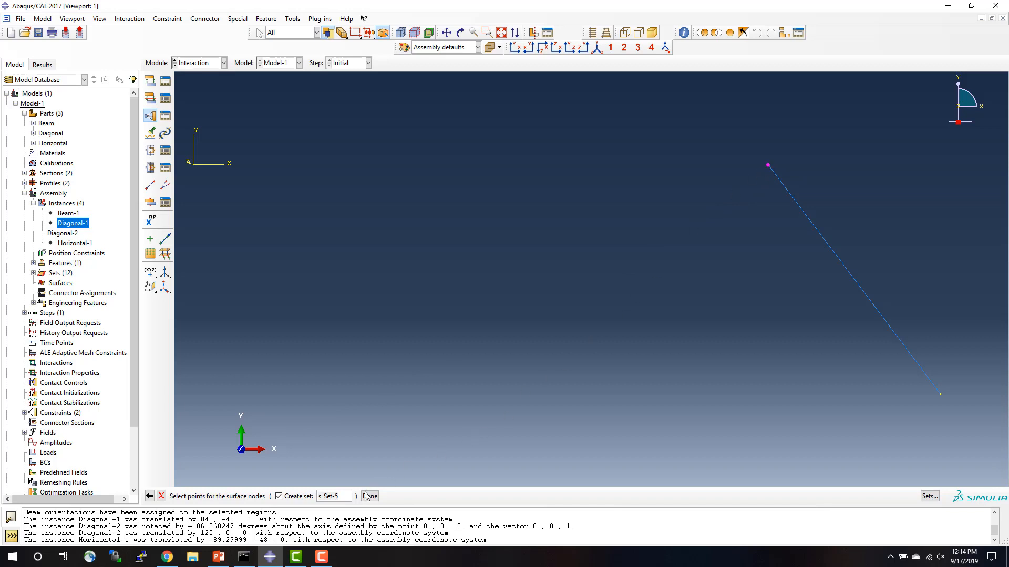
Store the upper endpoint of Diagonal-2 as set s_Set-5 and finish kinematic coupling Constraint-3 with UR3 left unconstrained.
left_click(369, 496)
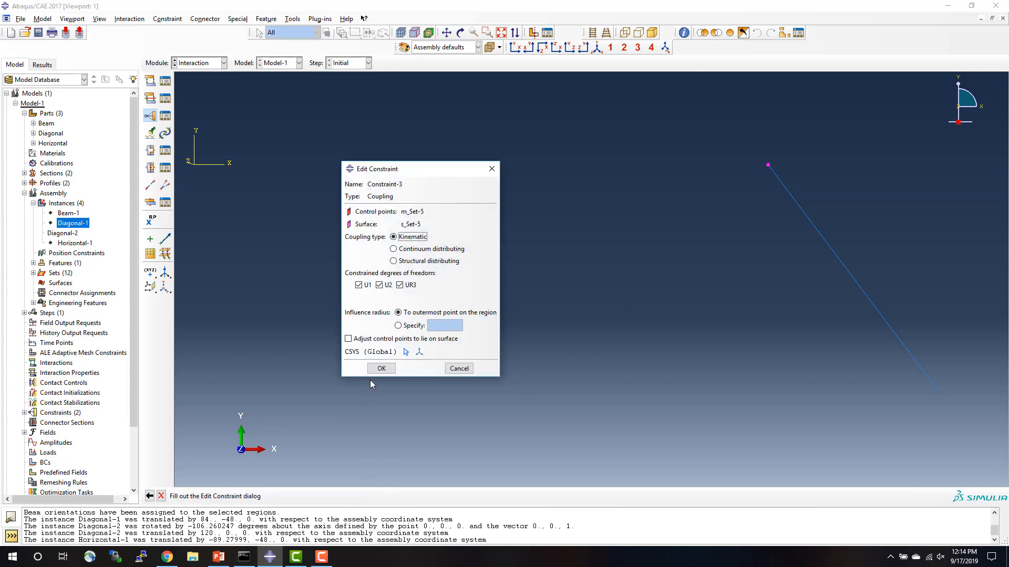
left_click(400, 285)
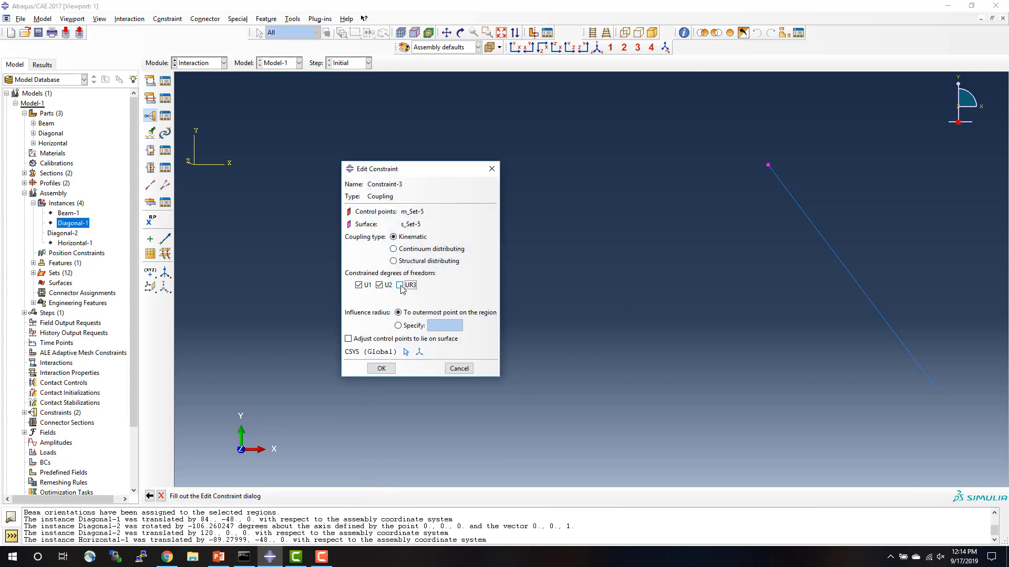
left_click(382, 368)
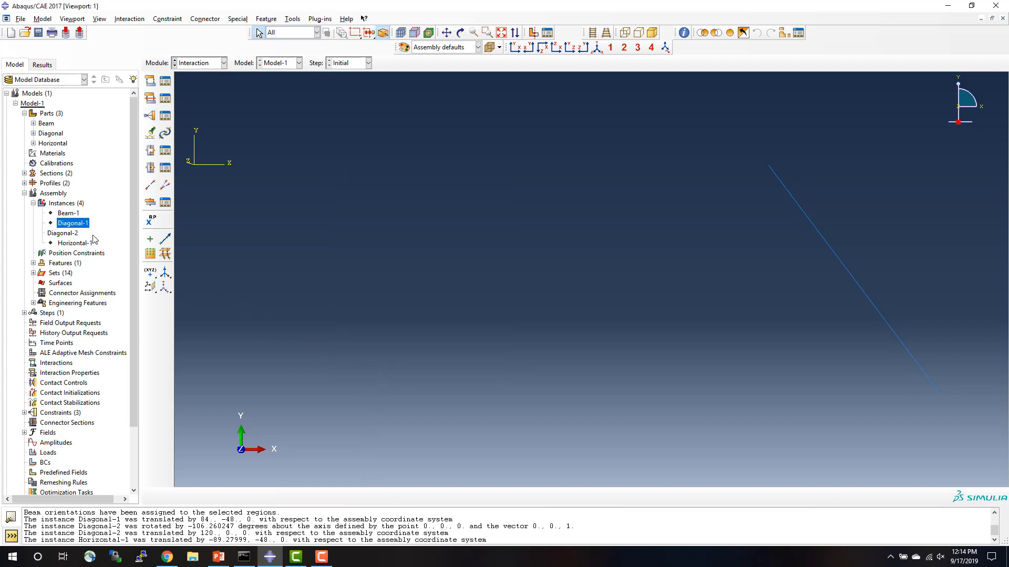
Hide the Diagonal-2 instance and show Beam-1 so that only the beam is displayed.
right_click(64, 233)
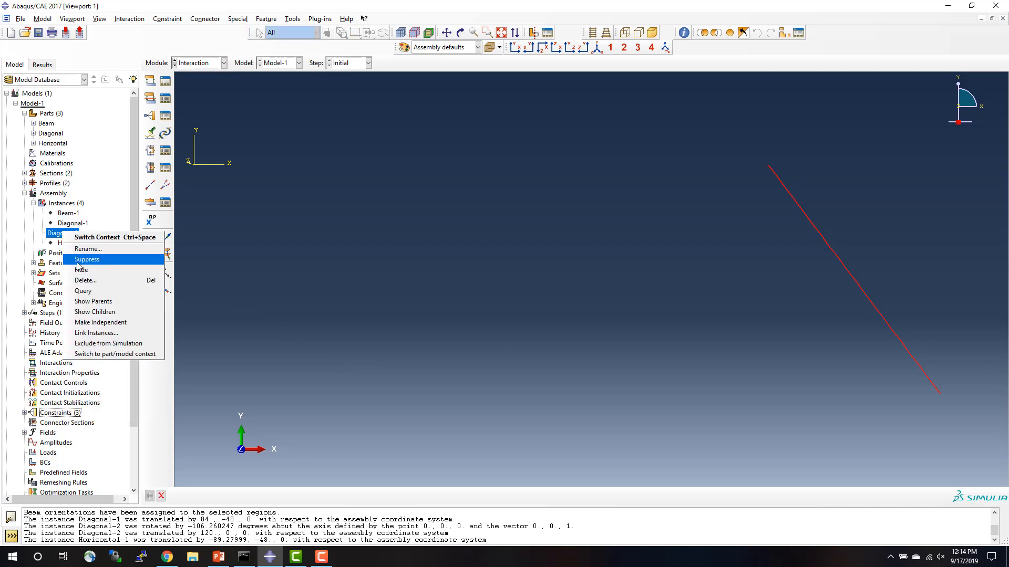
left_click(79, 270)
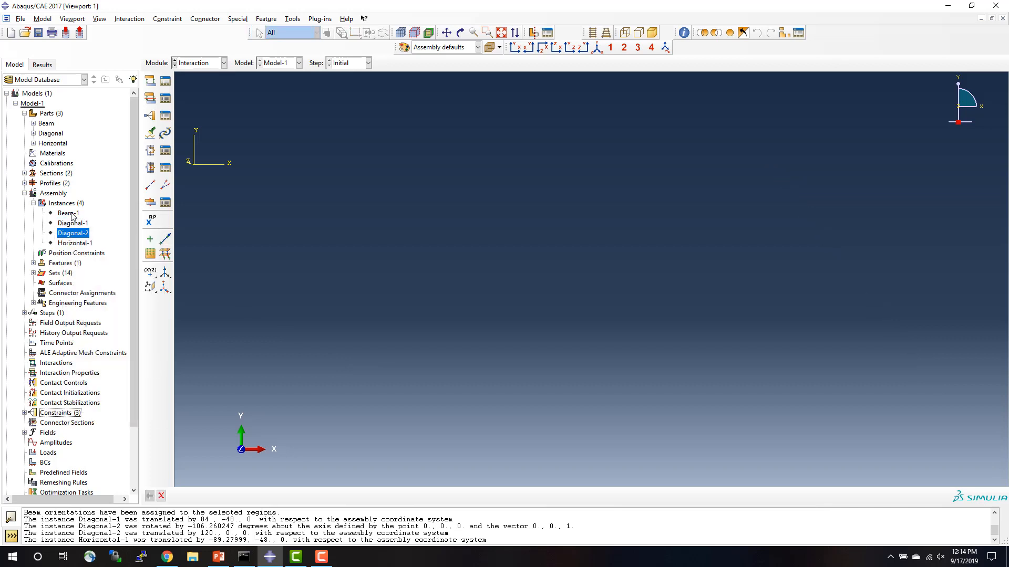
right_click(72, 215)
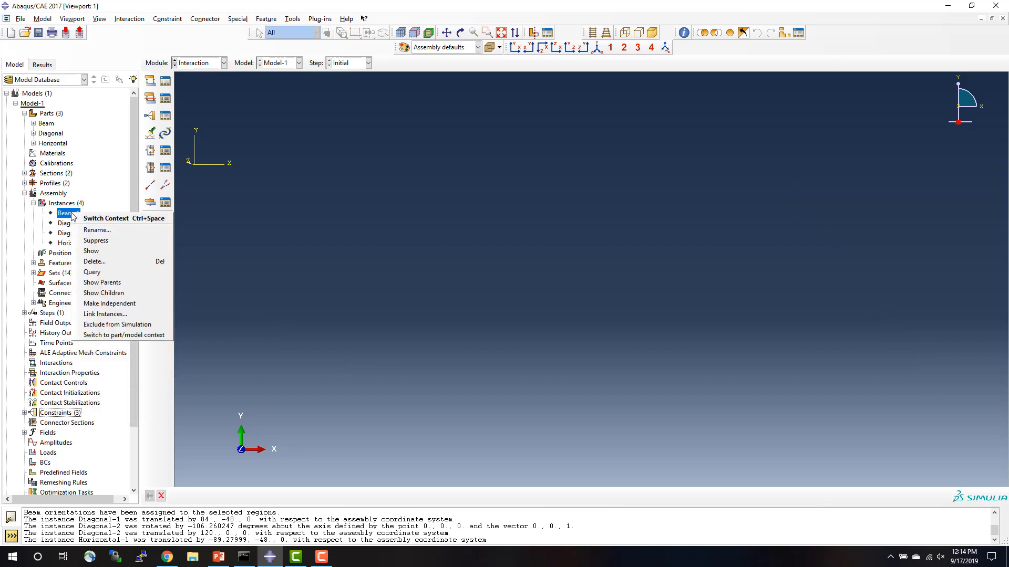
left_click(85, 252)
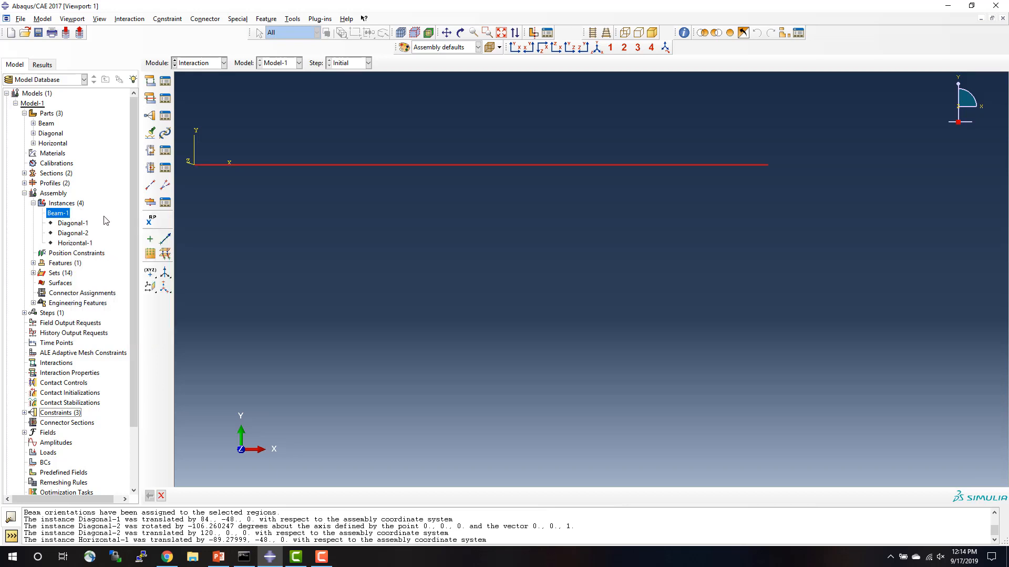
Start coupling Constraint-4 with the right endpoint of Beam-1 as the control point, stored as set m_Set-7.
double_click(59, 413)
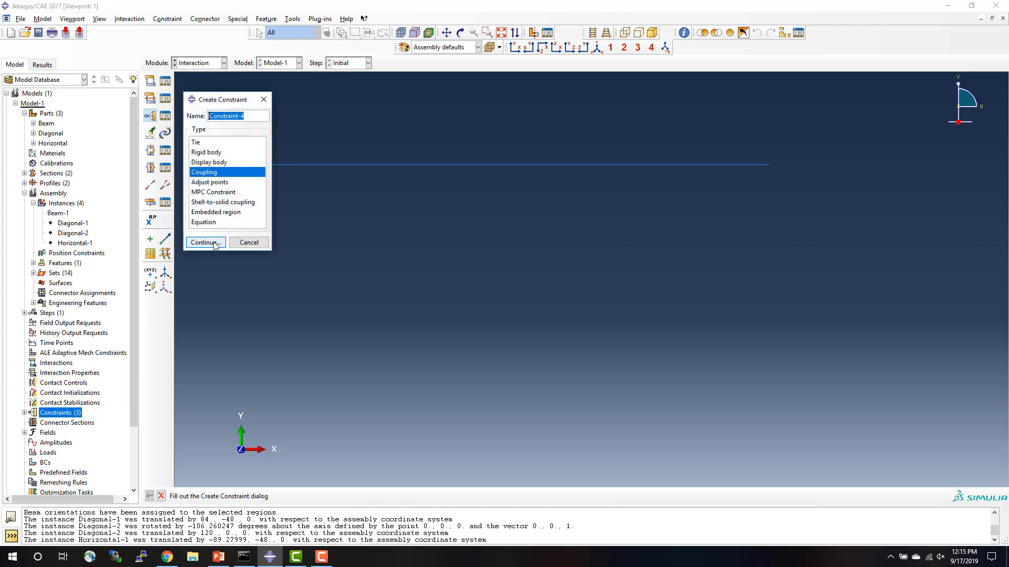
left_click(213, 244)
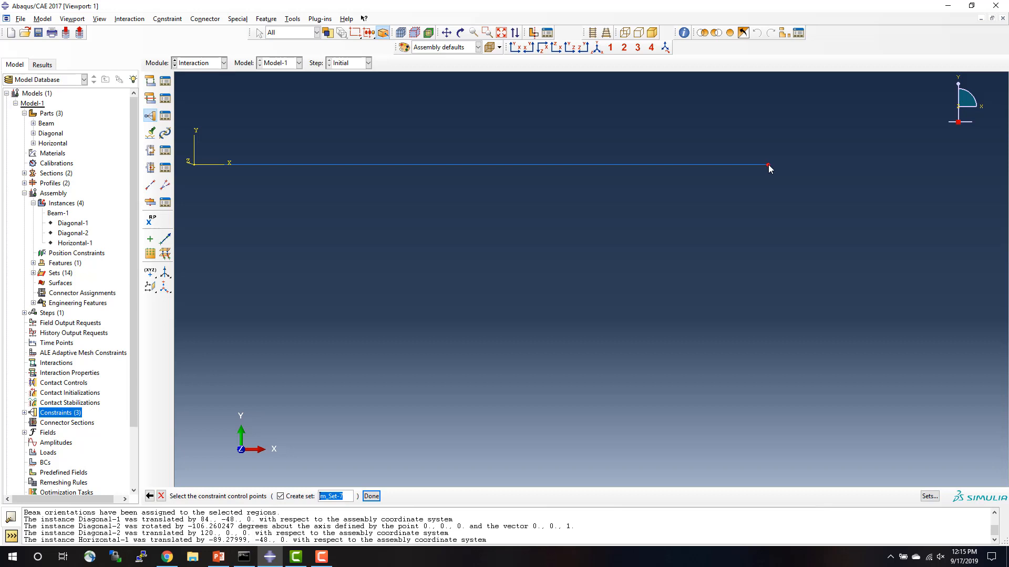
left_click(370, 496)
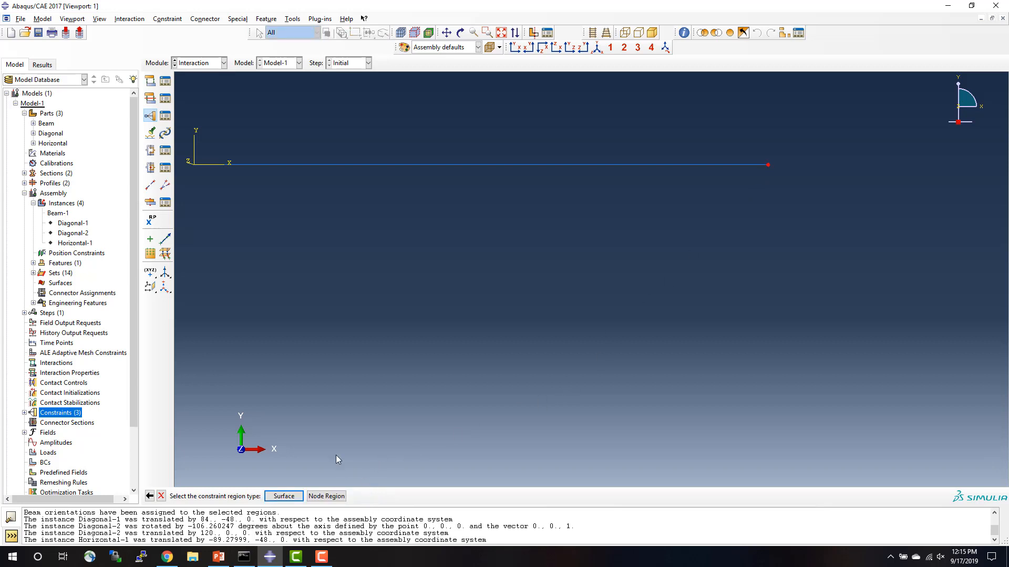
Choose a node region for Constraint-4, with Diagonal-1 shown and Beam-1 hidden for picking.
left_click(326, 496)
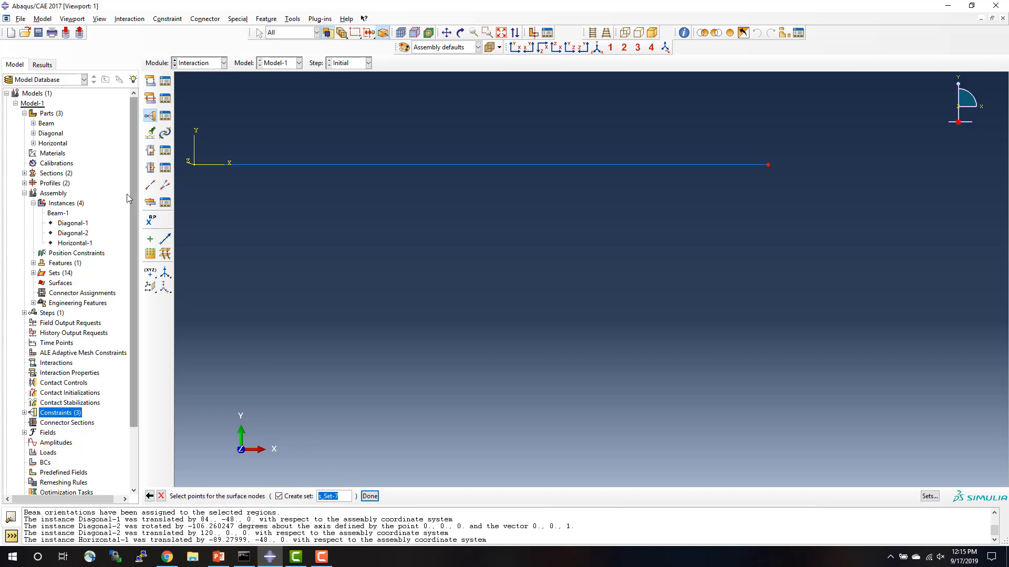
left_click(74, 223)
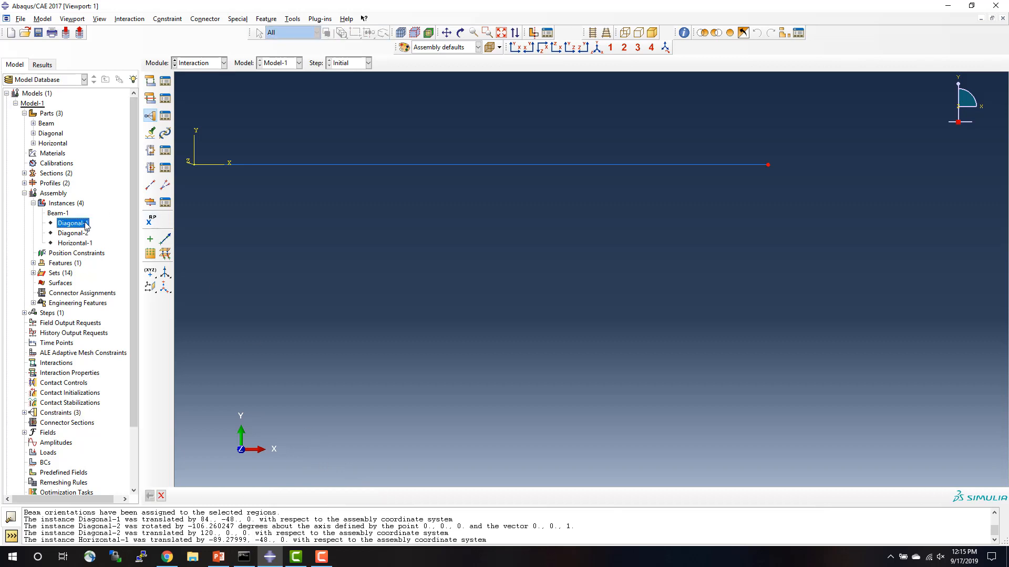
right_click(86, 224)
left_click(105, 262)
right_click(68, 211)
left_click(88, 255)
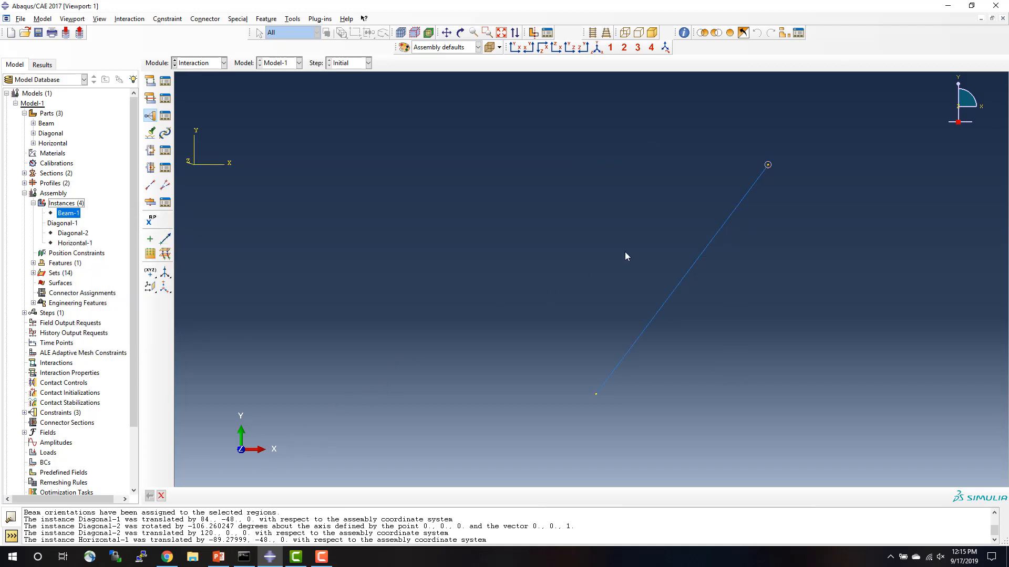
left_click(162, 498)
Store the upper endpoint of Diagonal-1 as set s_Set-7 and finish kinematic coupling Constraint-4 with UR3 left unconstrained.
left_click(768, 165)
left_click(370, 495)
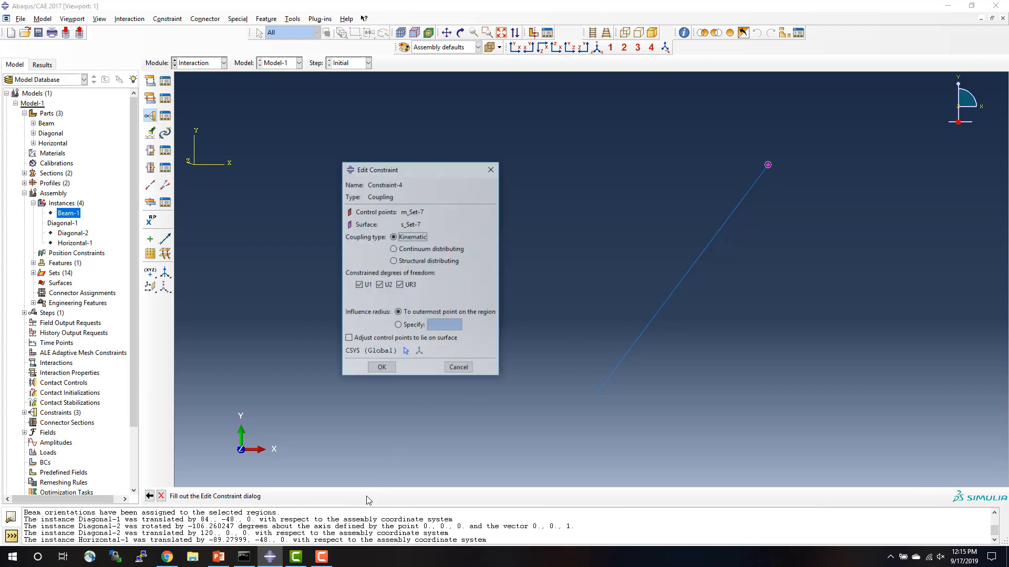
left_click(401, 286)
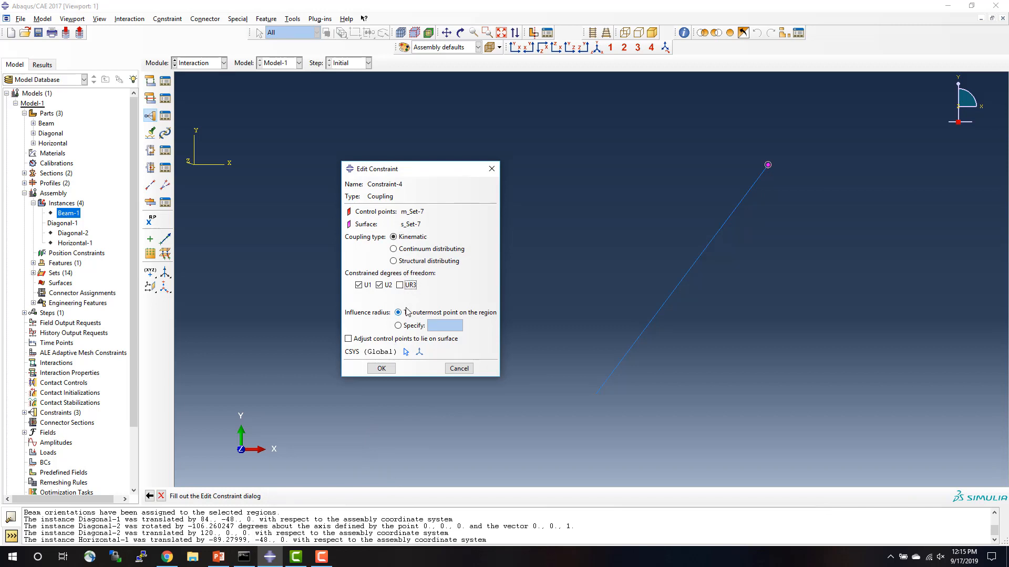
left_click(384, 368)
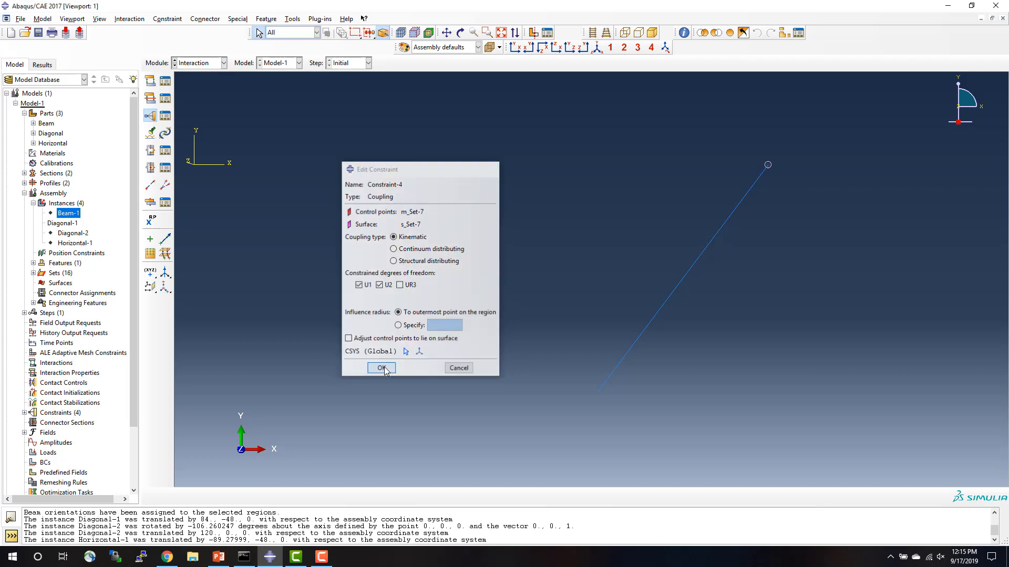
Show the Beam-1, Diagonal-2 and Horizontal-1 instances again so that the whole assembly is displayed.
right_click(71, 217)
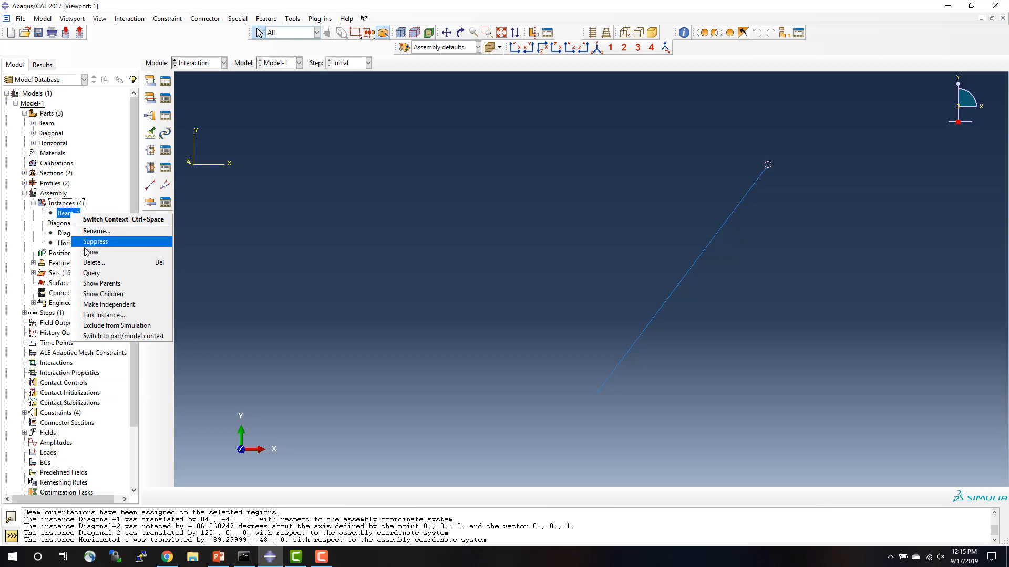
left_click(80, 244)
right_click(72, 233)
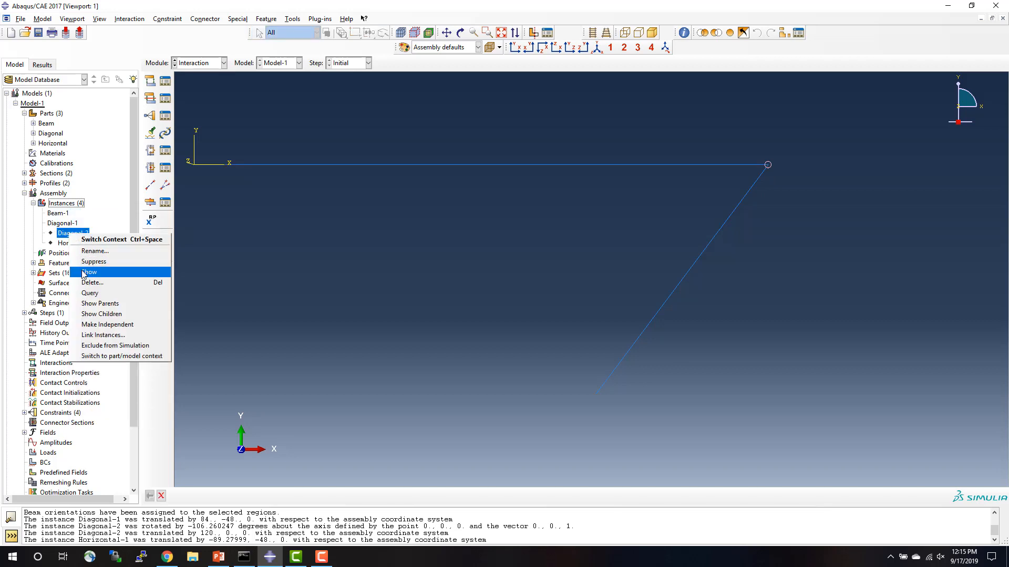
left_click(83, 269)
right_click(67, 244)
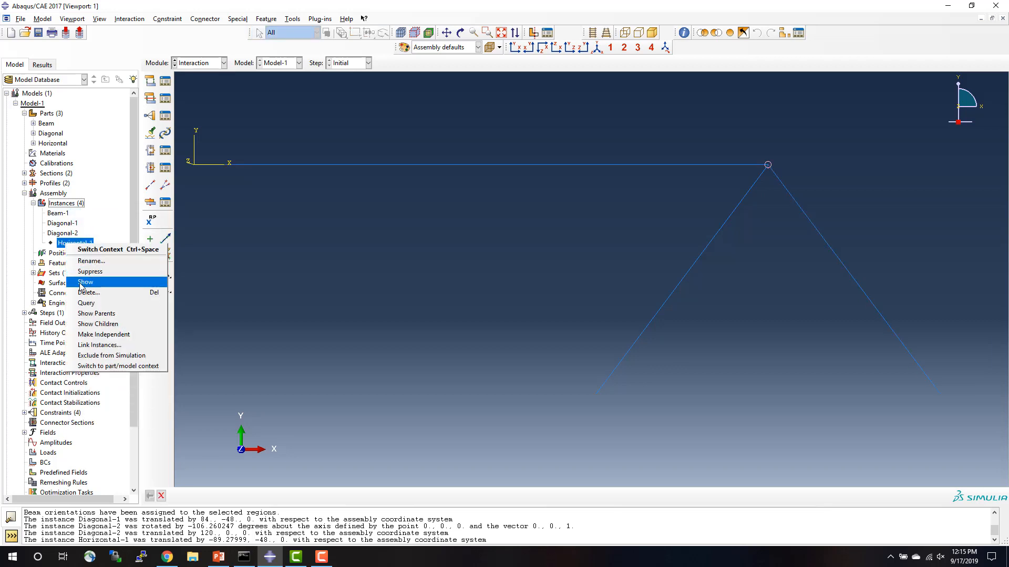
left_click(80, 280)
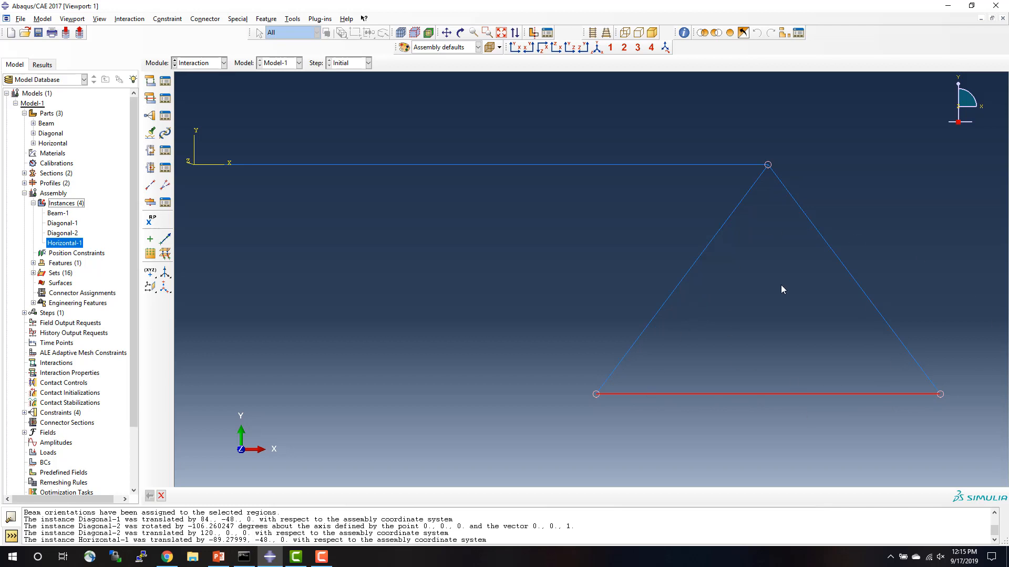
Create a Displacement/Rotation boundary condition in the Initial step at the beam's left endpoint, fixing U1 and U2.
double_click(44, 463)
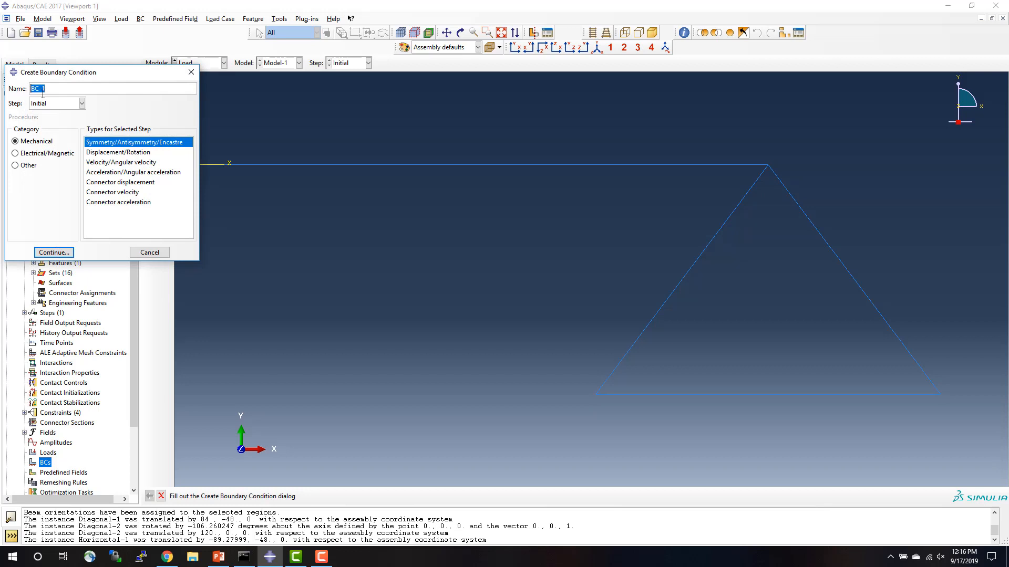
left_click(100, 153)
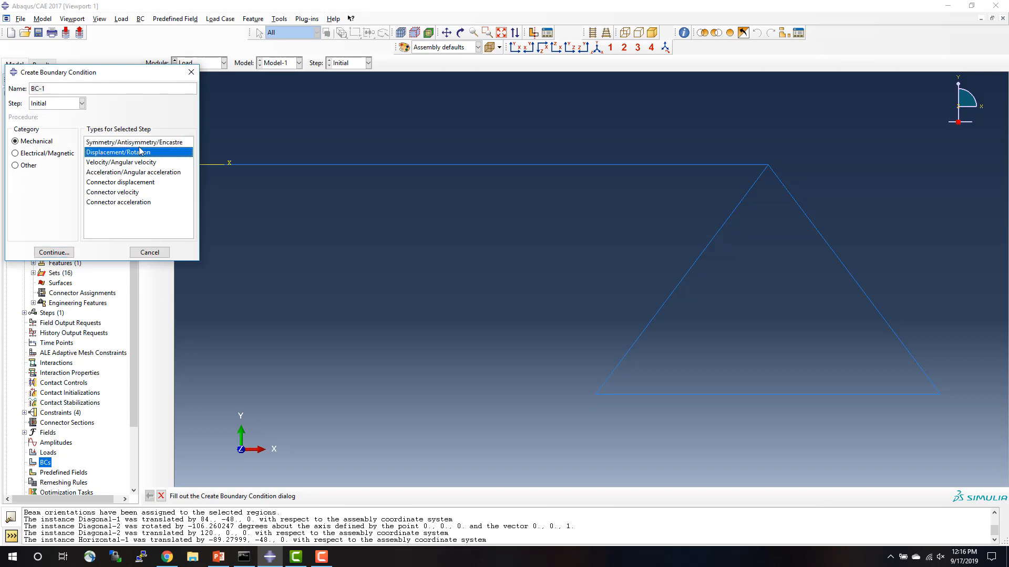
left_click(52, 256)
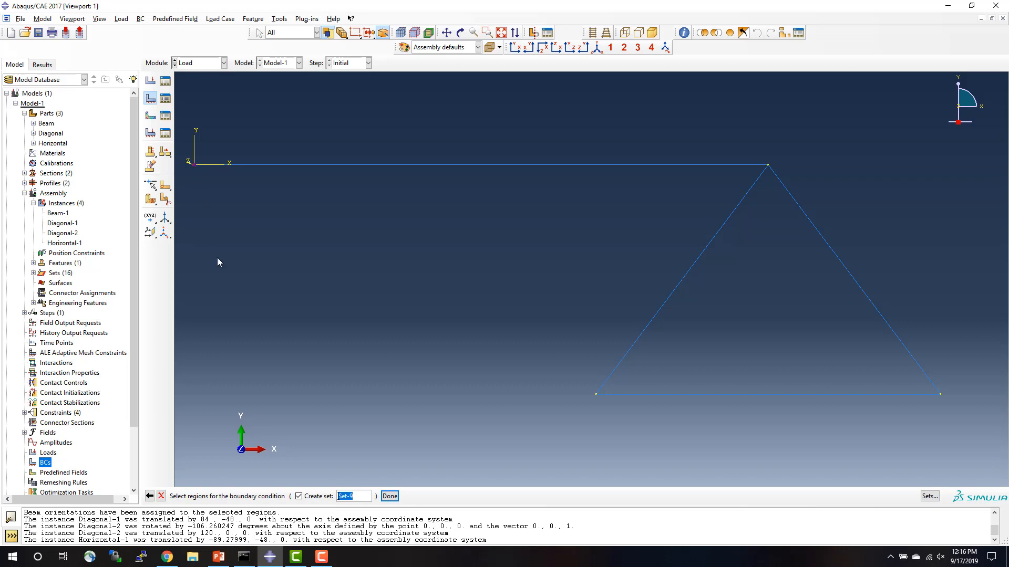
left_click(390, 496)
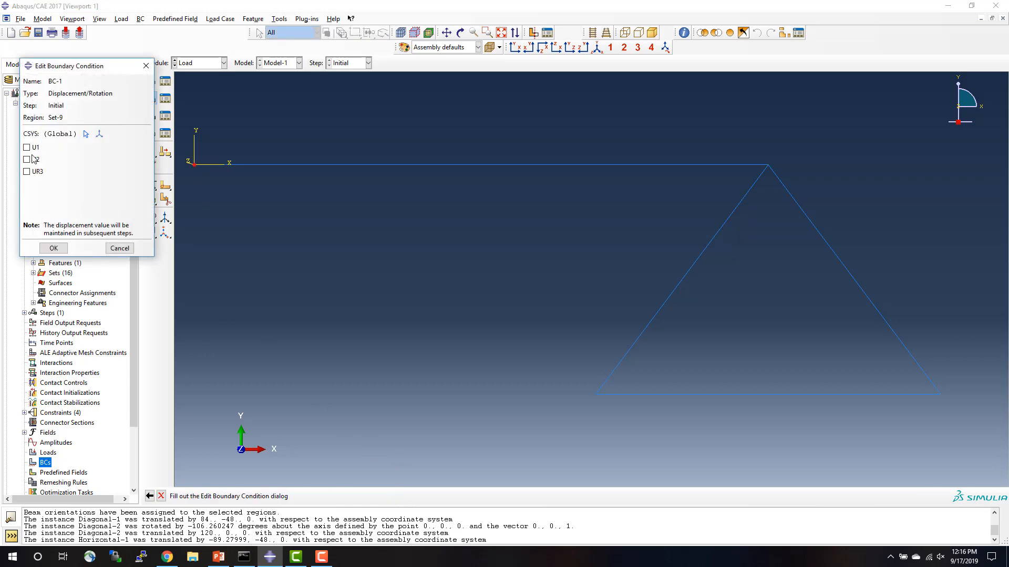
left_click(28, 148)
left_click(28, 160)
left_click(62, 251)
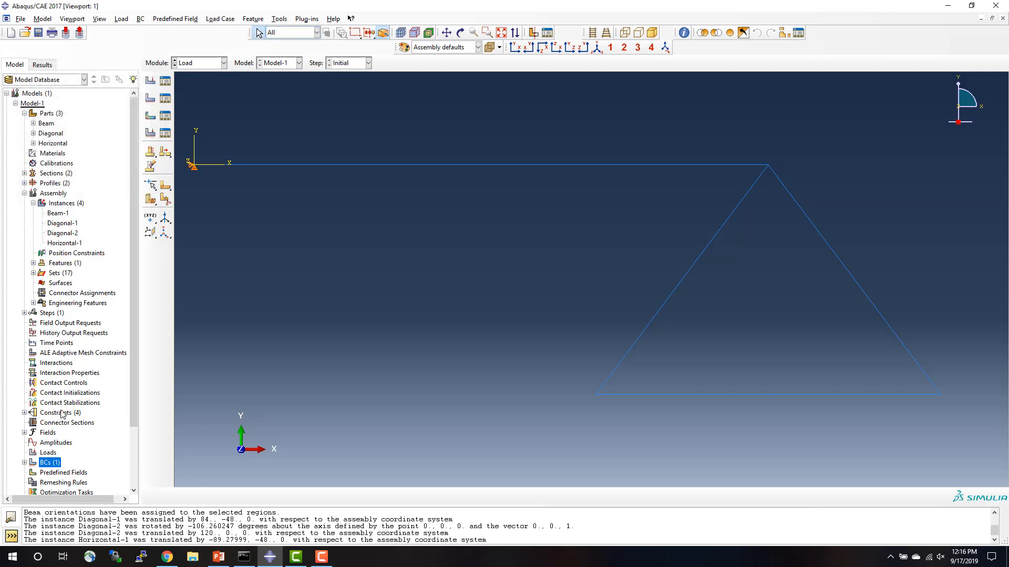
Create a second Displacement/Rotation boundary condition in the Initial step at both lower truss corners, fixing only U2.
double_click(49, 464)
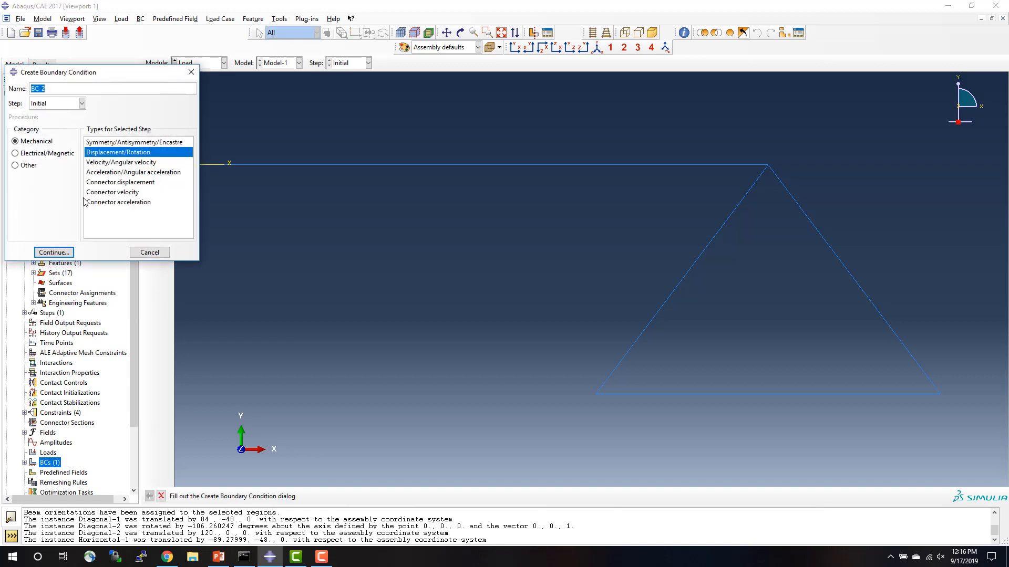
left_click(58, 255)
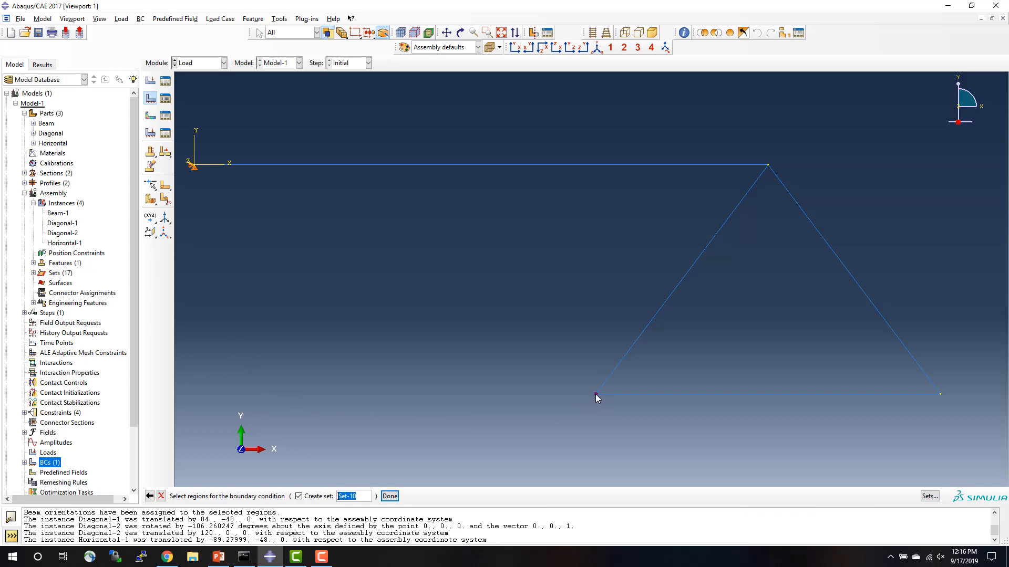
left_click(940, 394)
left_click(389, 496)
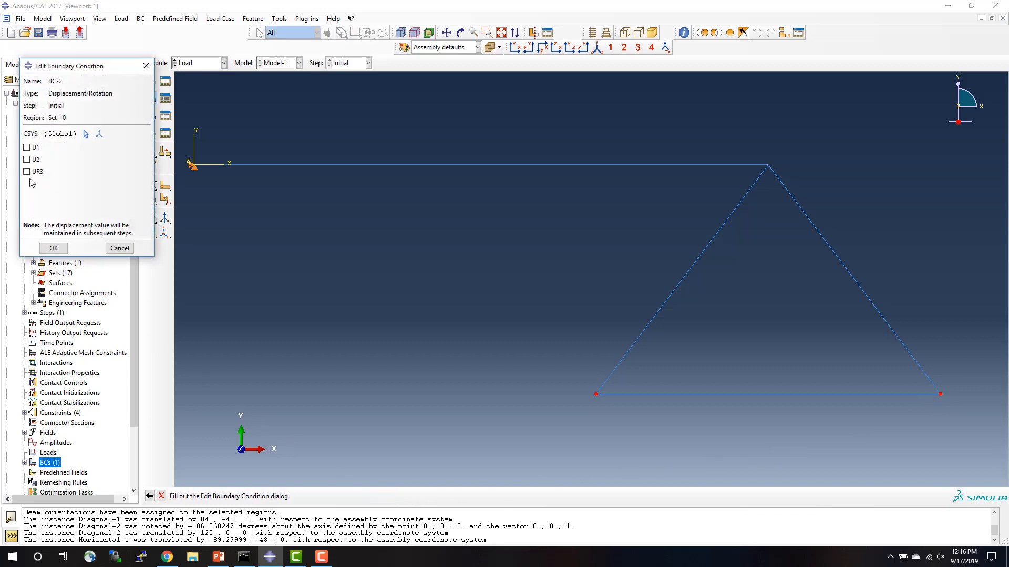
left_click(27, 160)
left_click(54, 249)
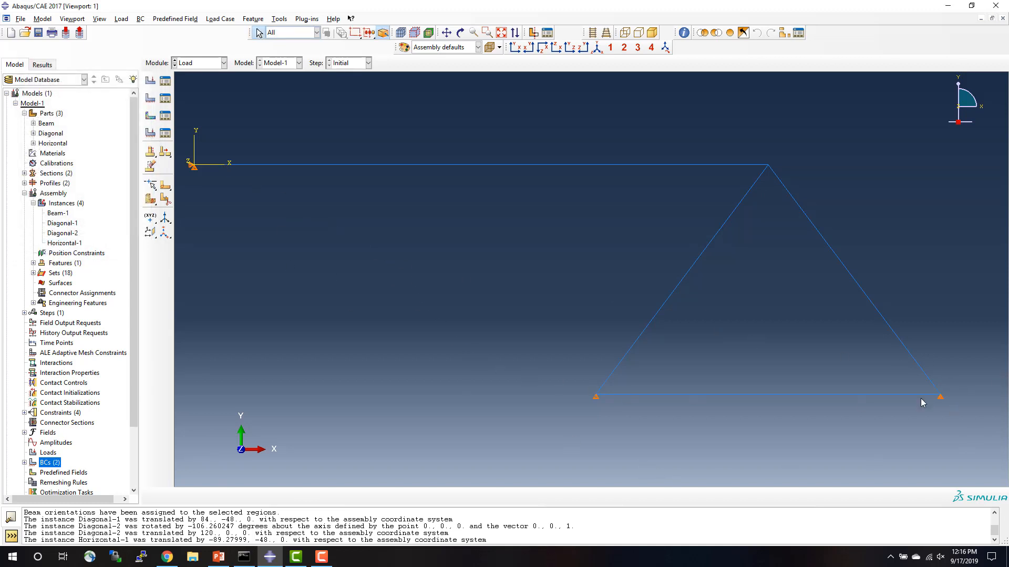
left_click(221, 559)
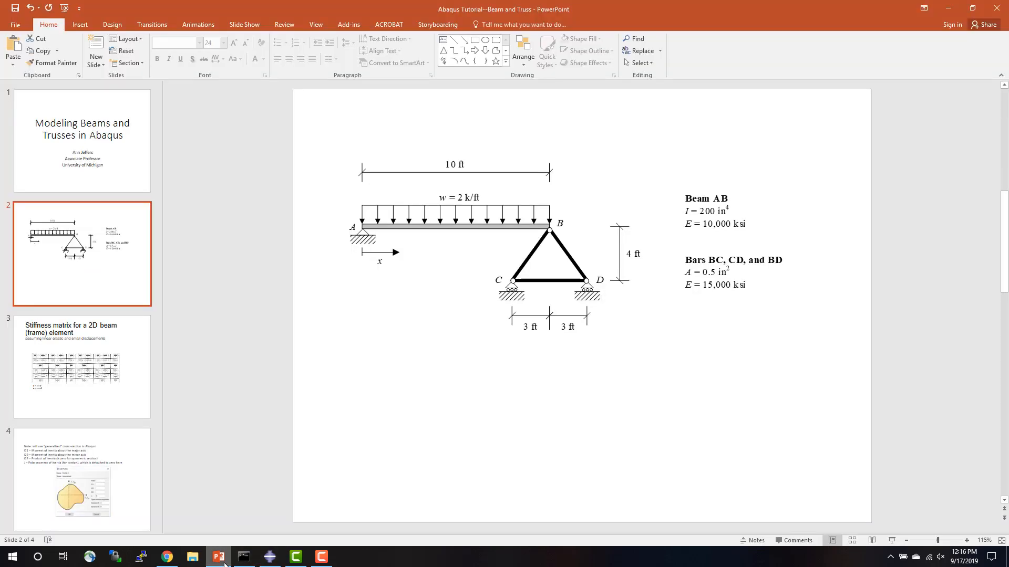
left_click(267, 560)
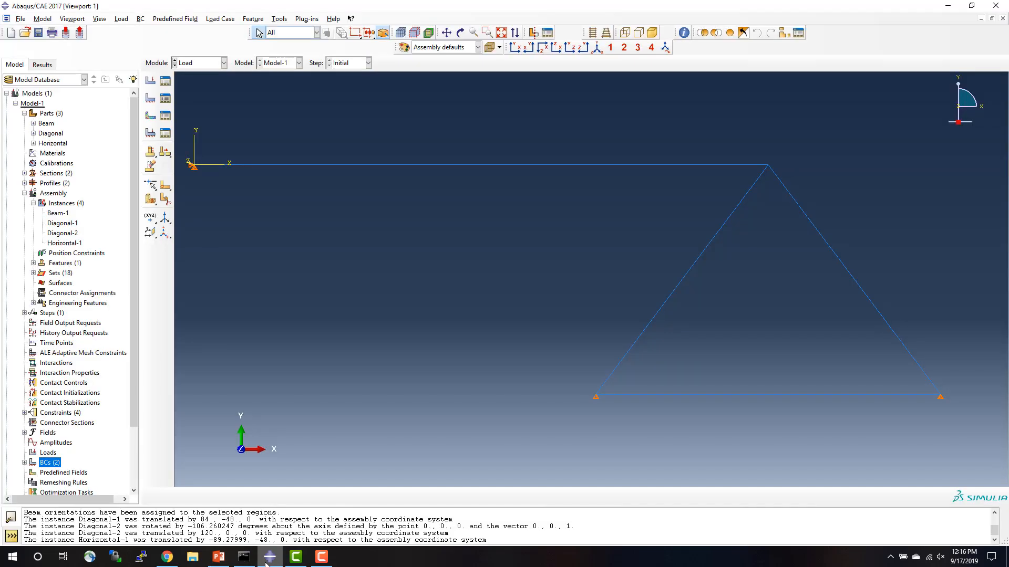
double_click(47, 454)
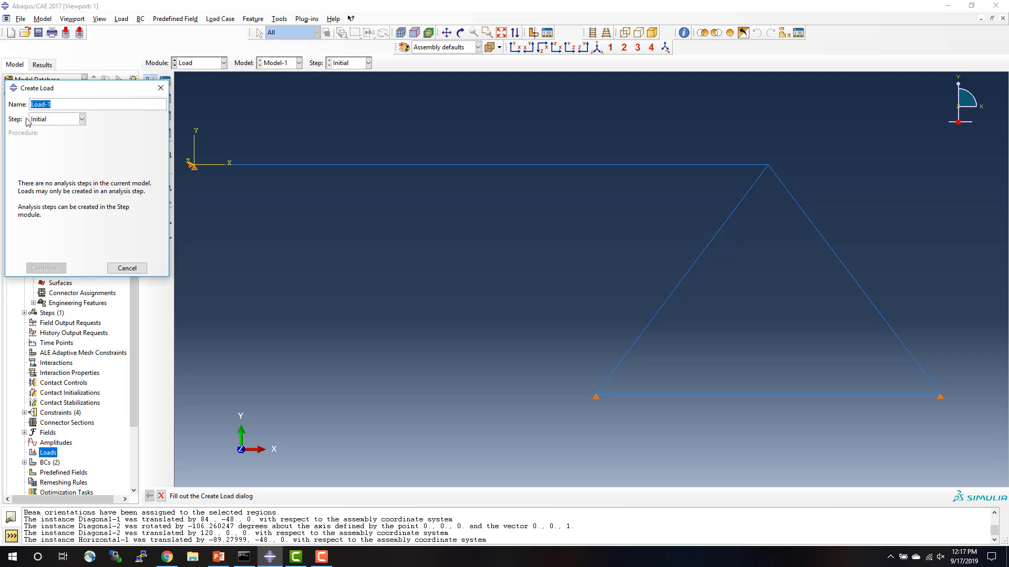
left_click(65, 121)
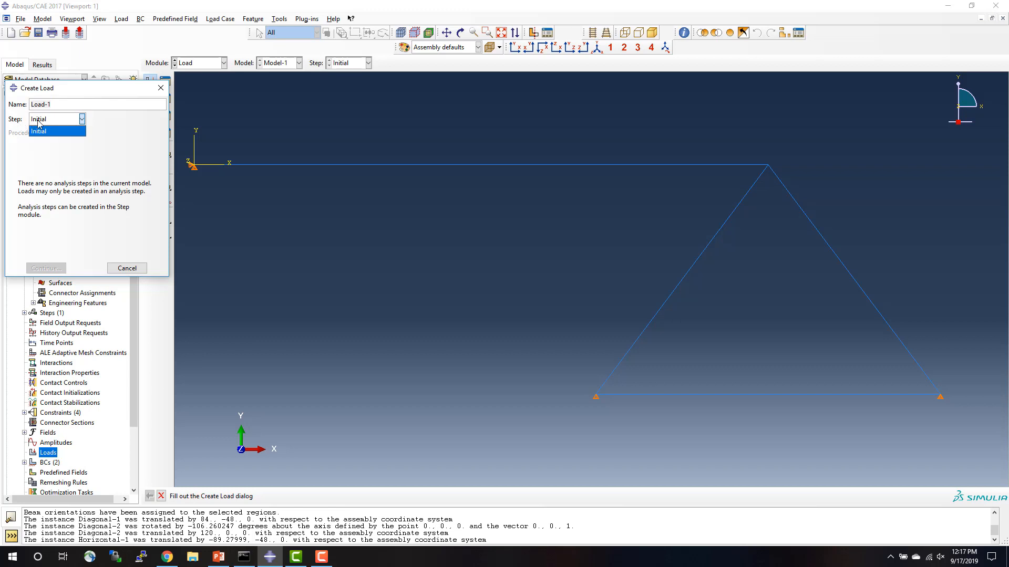
left_click(116, 269)
left_click(116, 270)
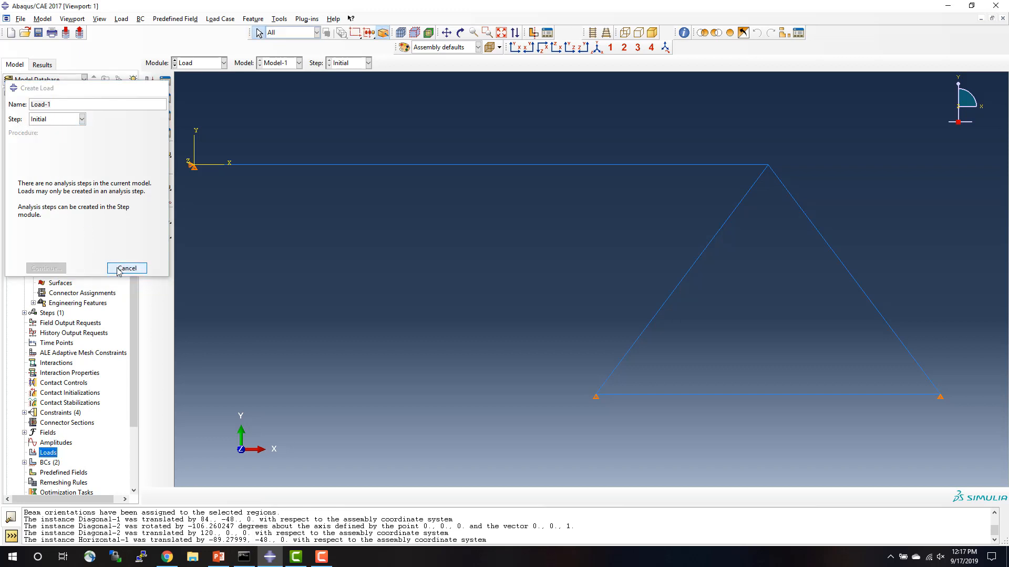
Create a Static, General analysis step named Step-1 after Initial, with time period 1 and Nlgeom off.
left_click(48, 314)
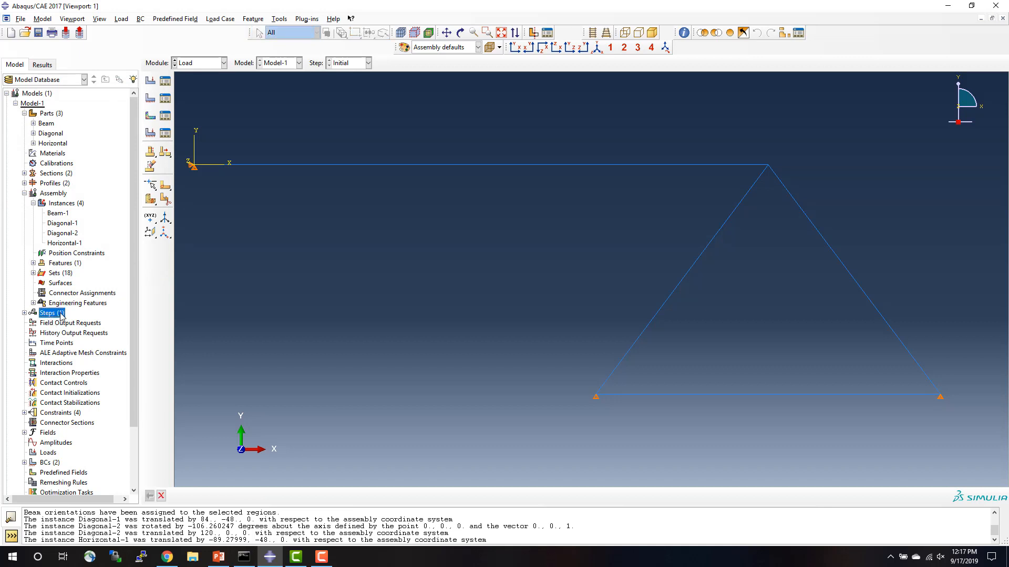
double_click(51, 314)
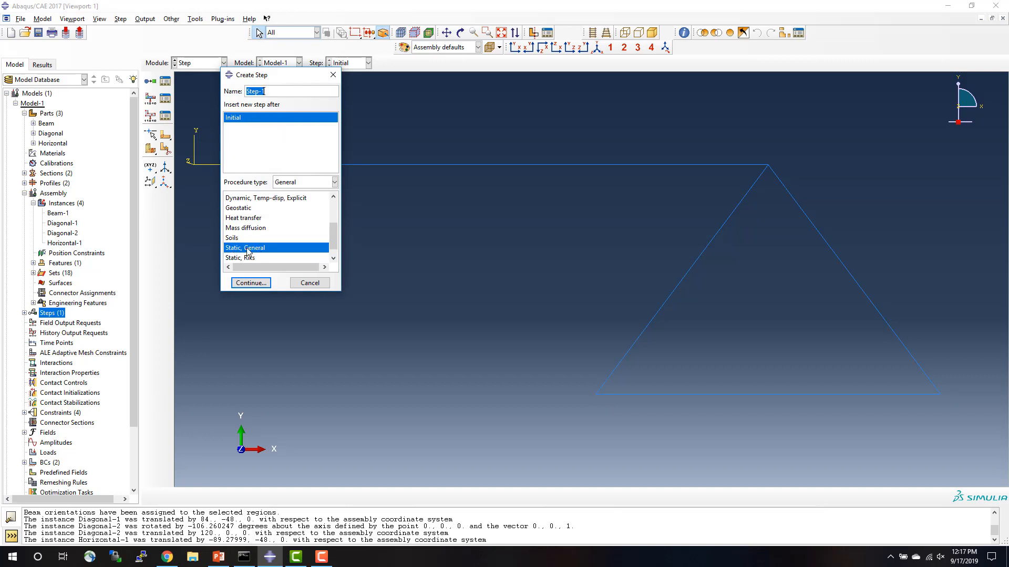
left_click(262, 284)
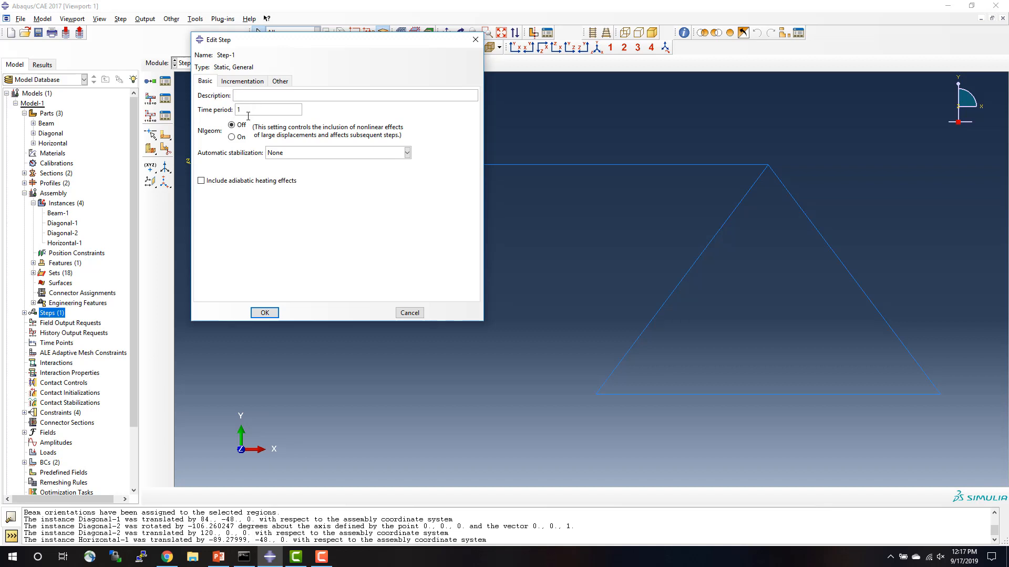
left_click(266, 313)
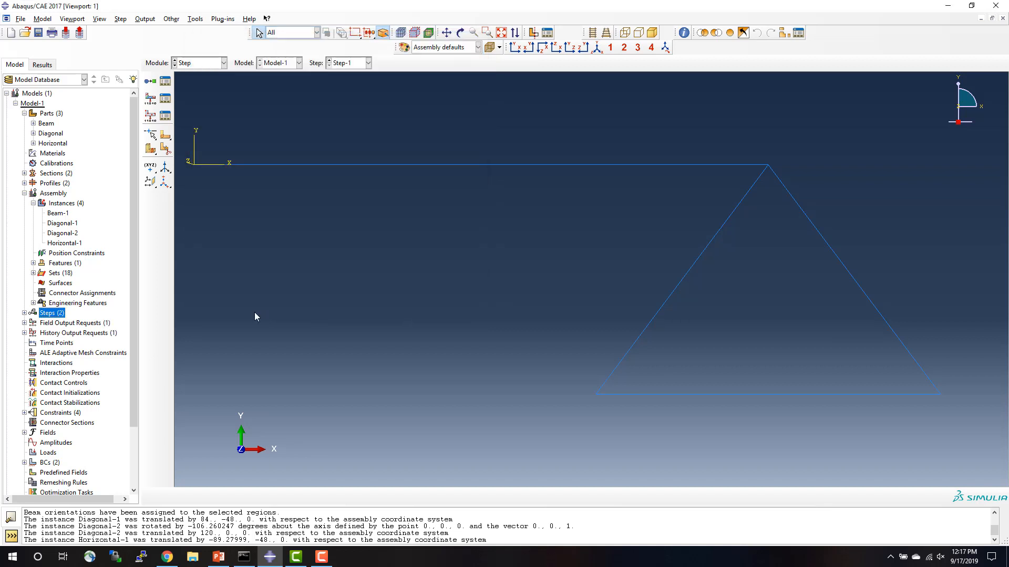
Start a mechanical line load named Load-1 in Step-1 and choose the horizontal beam as its region.
double_click(47, 453)
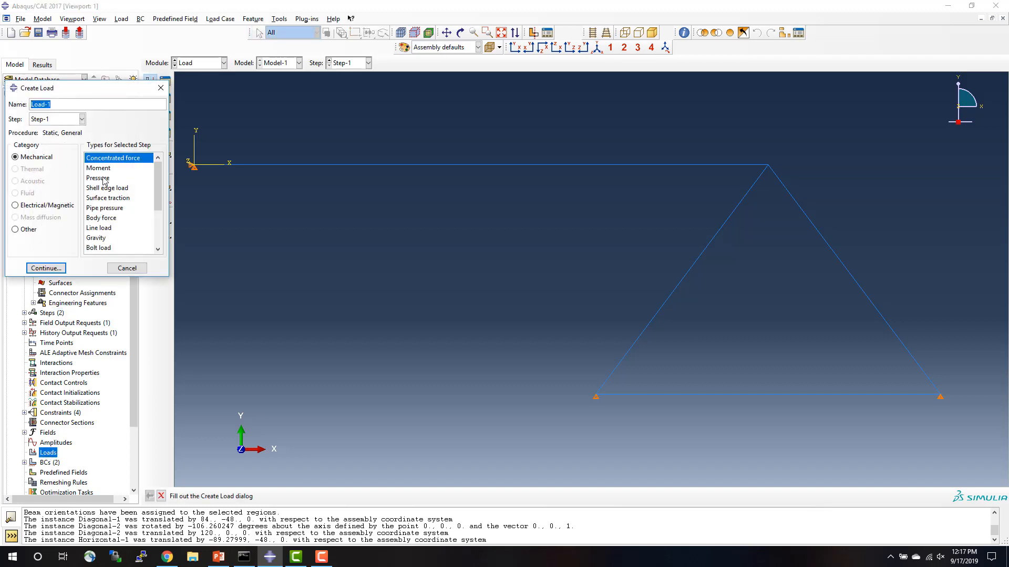
left_click(55, 119)
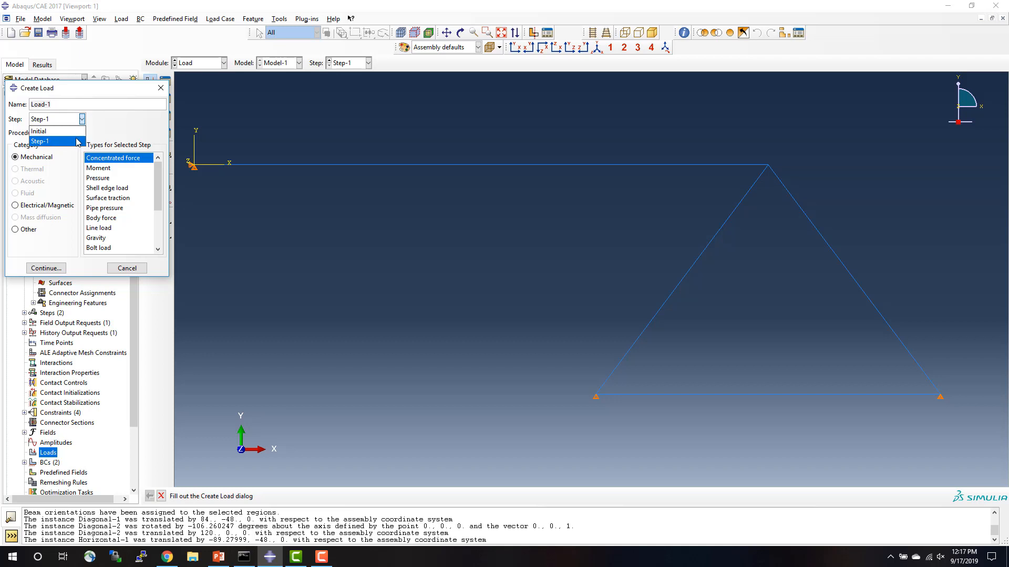
left_click(62, 142)
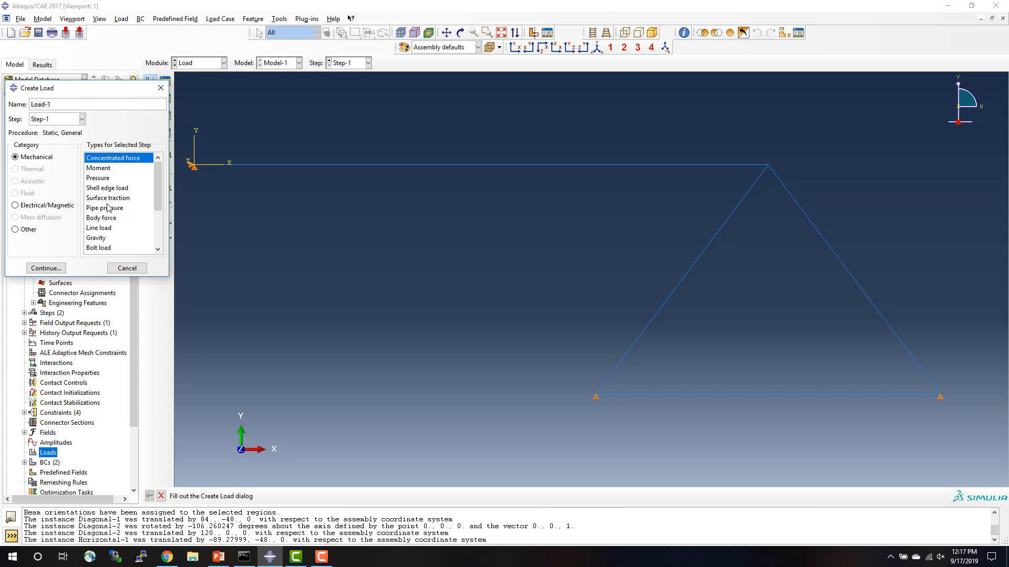
left_click(105, 229)
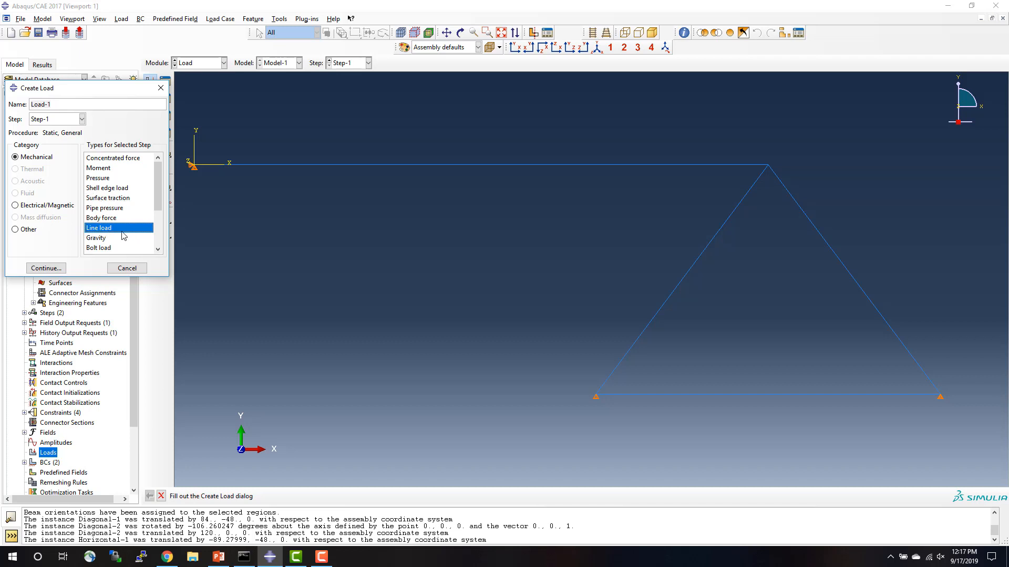
left_click(53, 268)
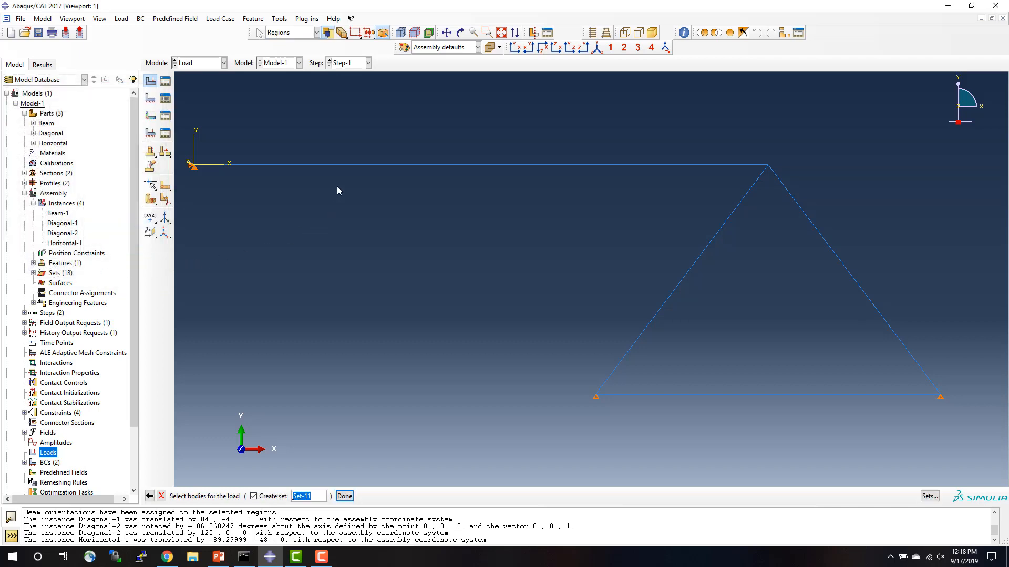
left_click(344, 165)
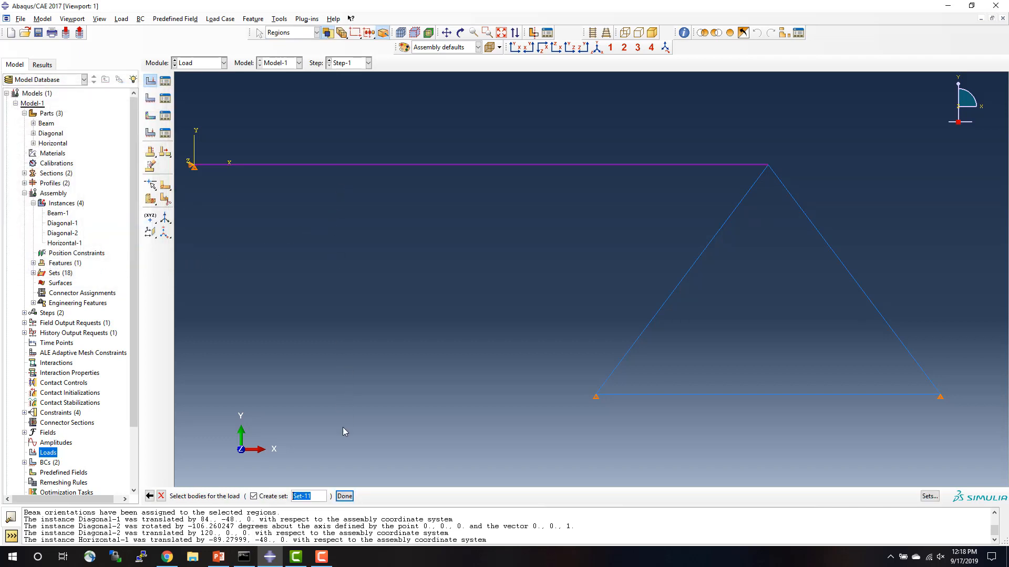
left_click(344, 497)
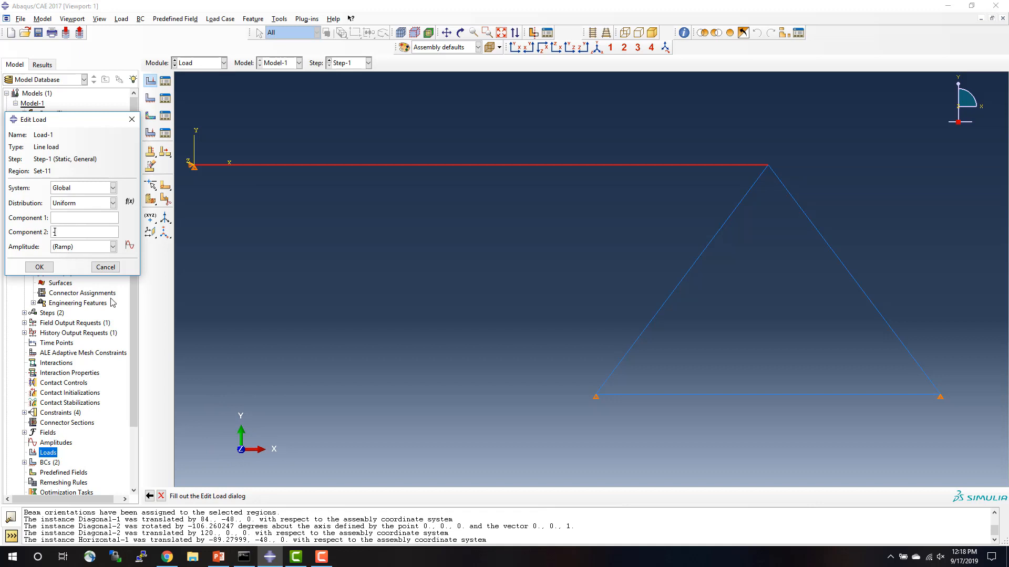
Check the distributed load on the PowerPoint problem slide, then set Load-1's Component 2 to -0.166666667 in Abaqus/CAE.
left_click(219, 558)
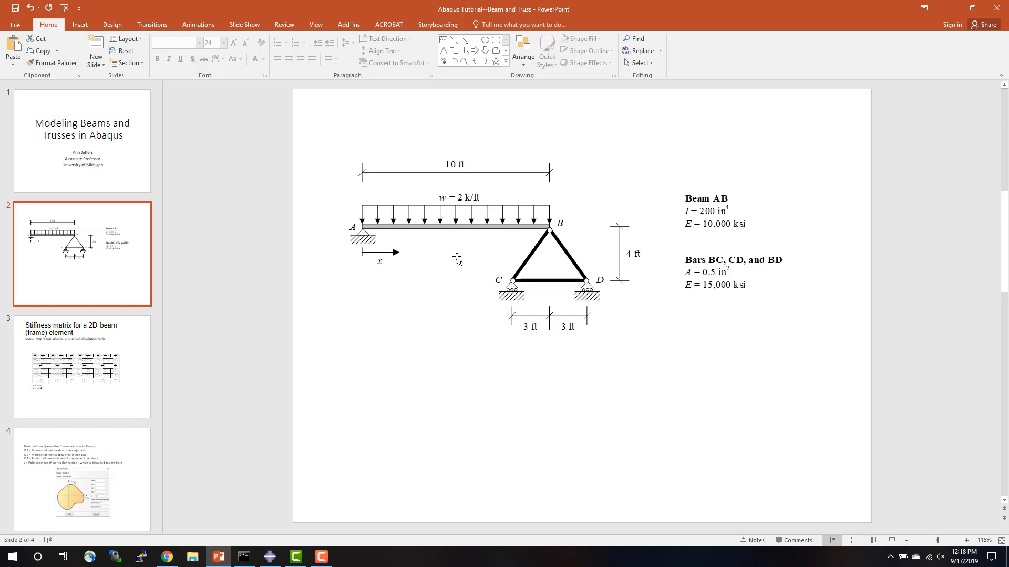
left_click(268, 561)
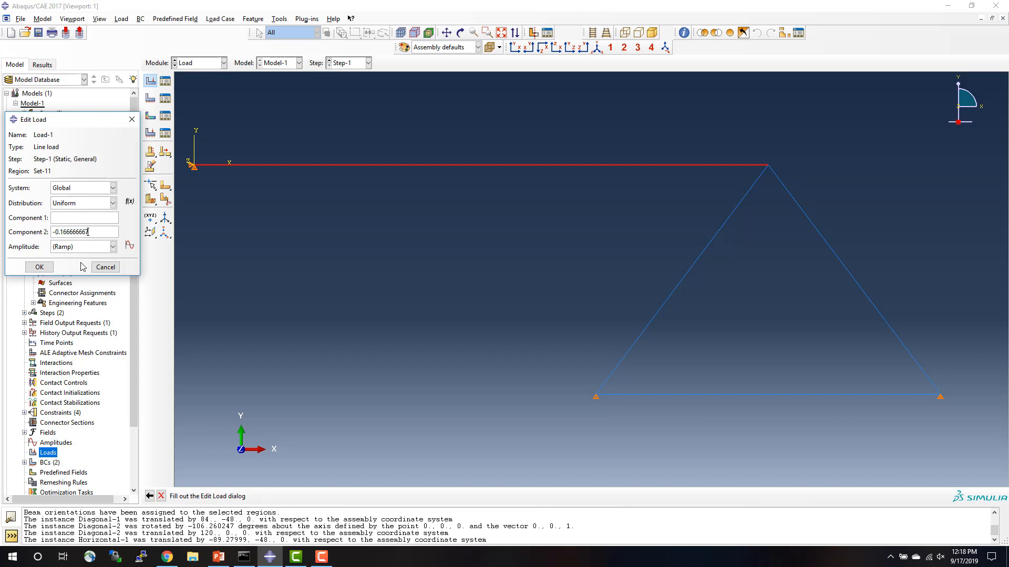
left_click(39, 267)
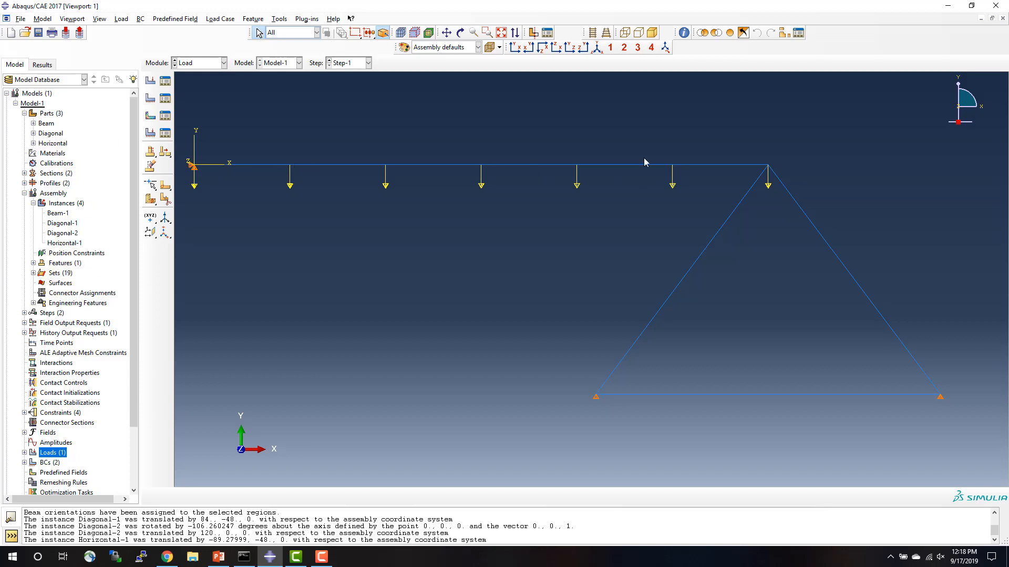
Open the Beam part's mesh and choose the Standard linear beam element with cubic formulation for its line.
double_click(40, 125)
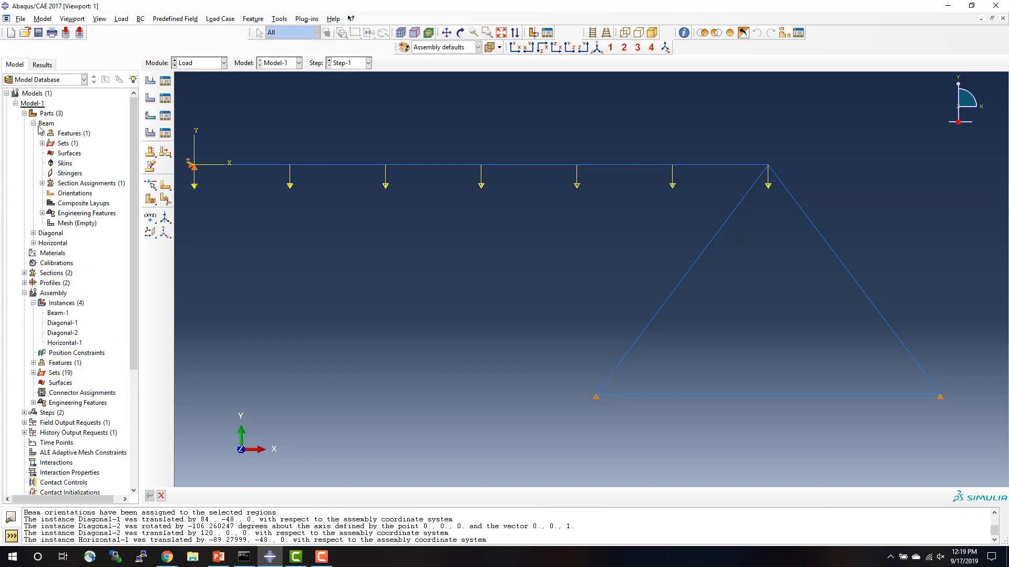
double_click(68, 227)
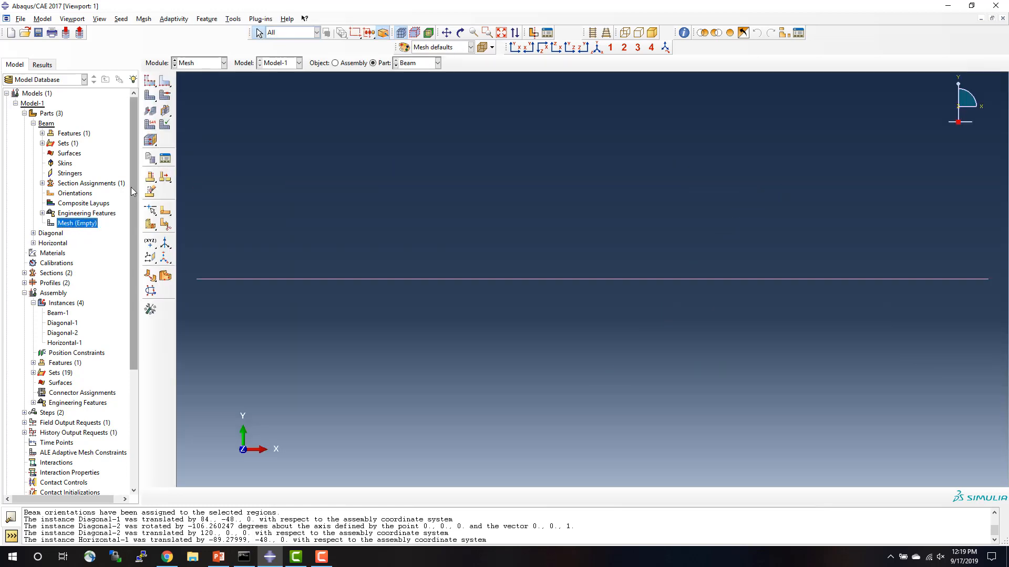
left_click(151, 126)
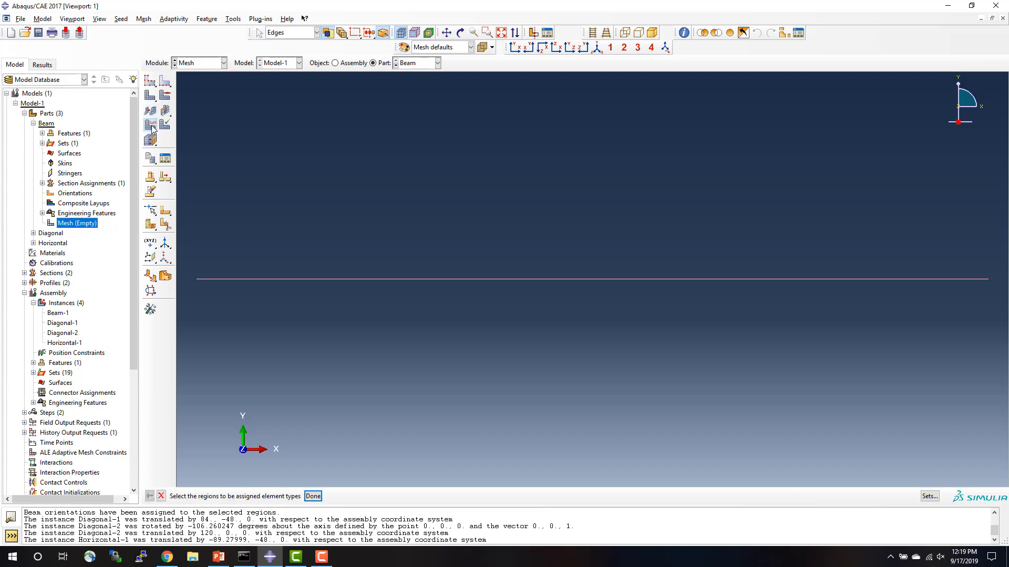
left_click(430, 279)
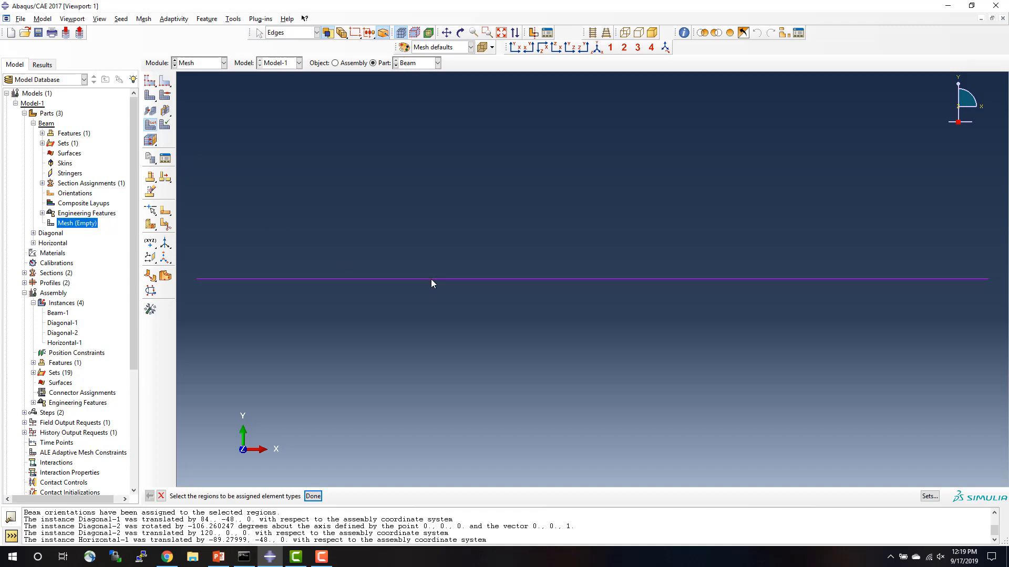
left_click(313, 497)
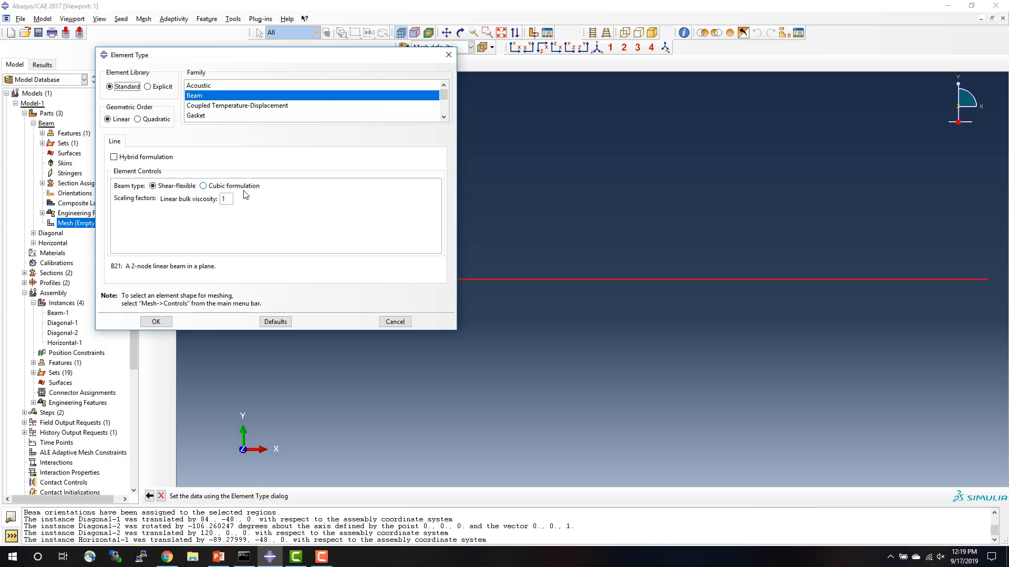
left_click(204, 187)
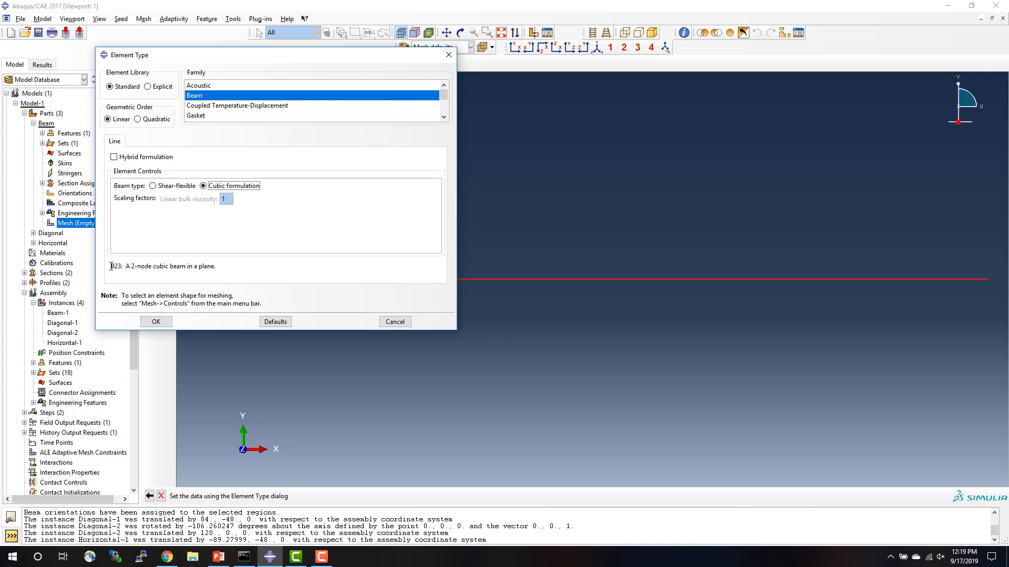
Switch to the Abaqus 2016 documentation in Chrome and open the Abaqus Analysis User's Guide to look up the B23 element.
left_click_drag(111, 266, 127, 267)
left_click(171, 560)
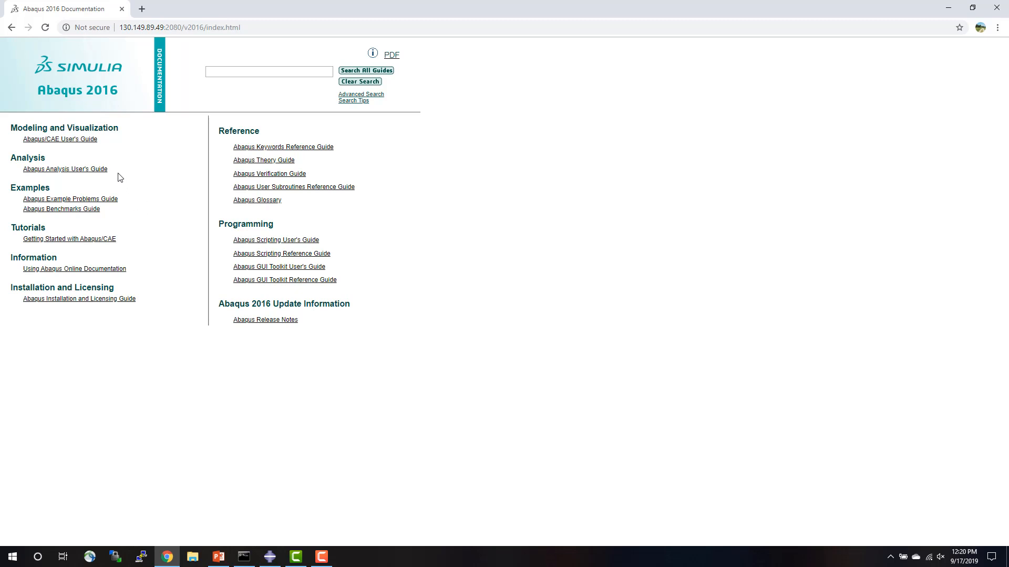
mouse_move(50, 174)
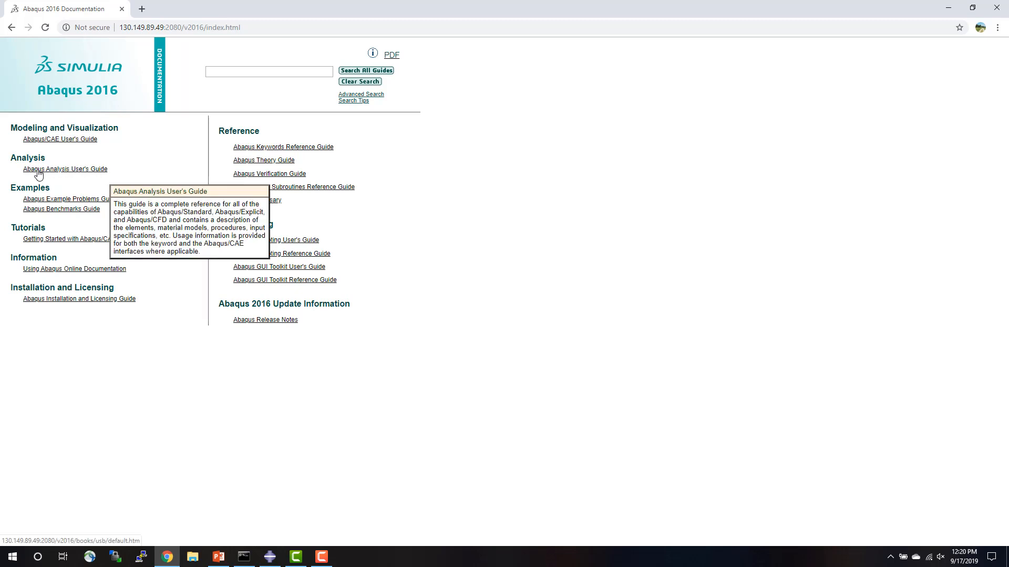
left_click(68, 170)
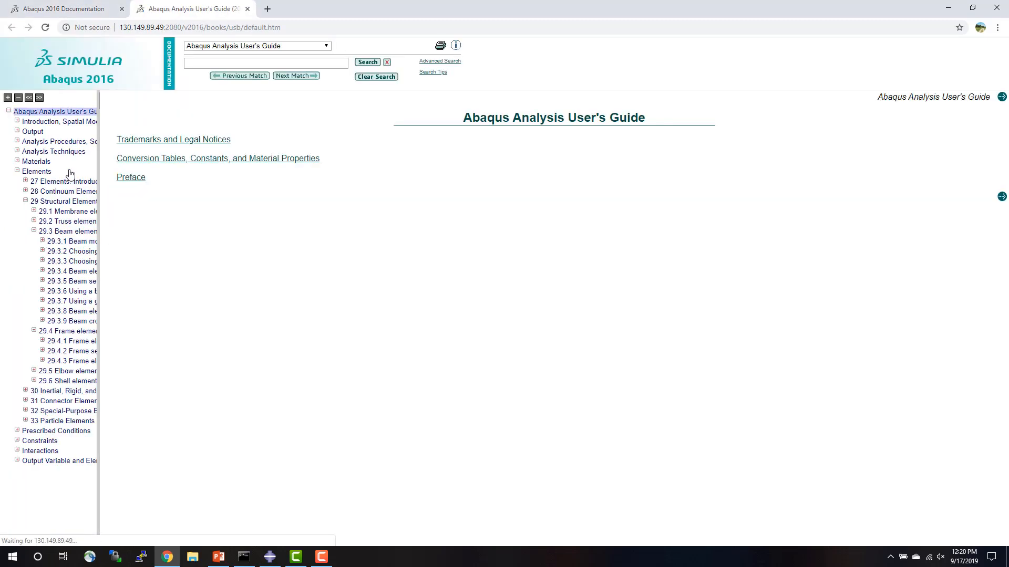
Find the beam elements section under Structural Elements in the guide and read 29.3.1 Beam modeling: overview.
left_click(17, 171)
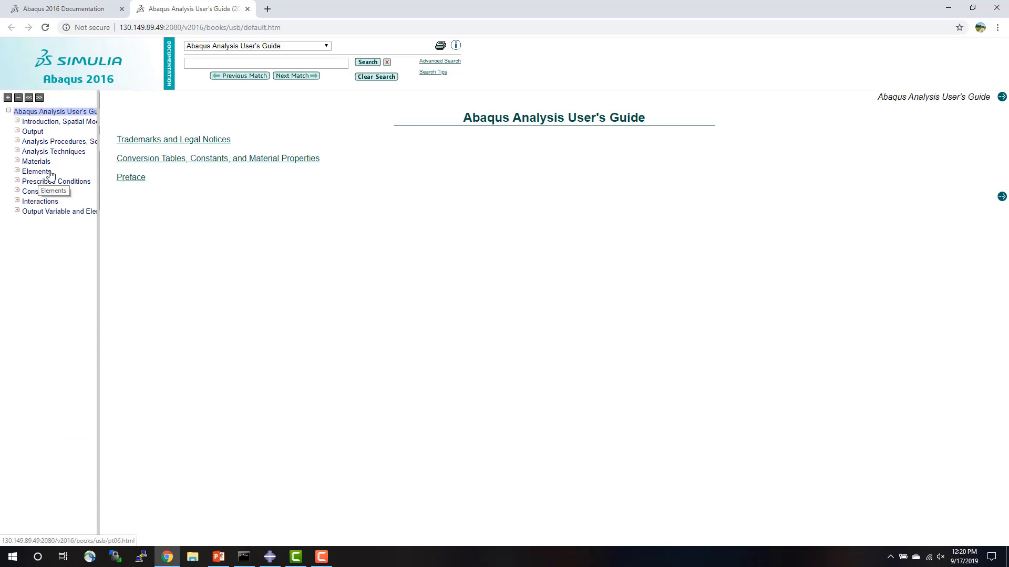
left_click(17, 172)
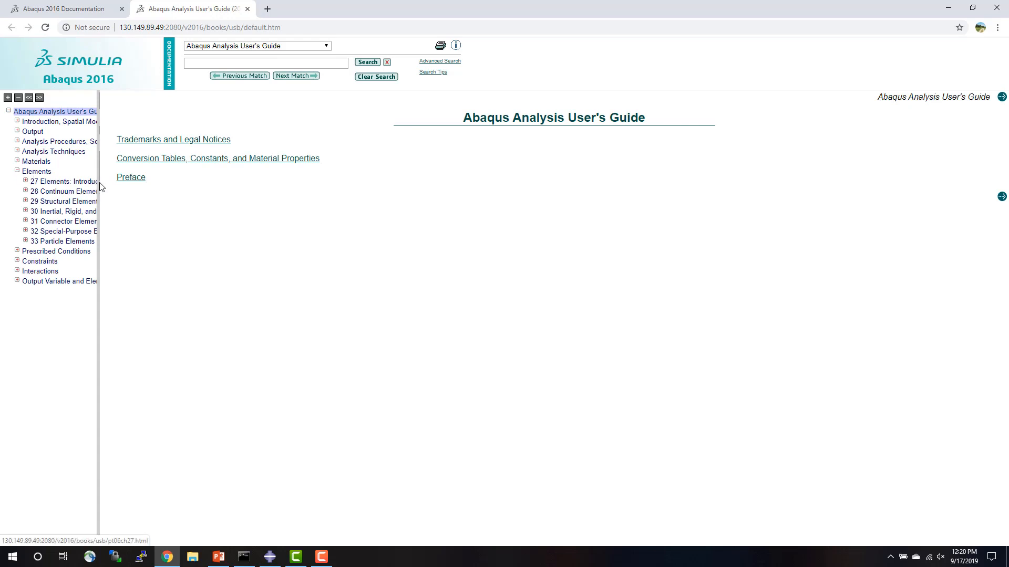
left_click_drag(98, 183, 176, 188)
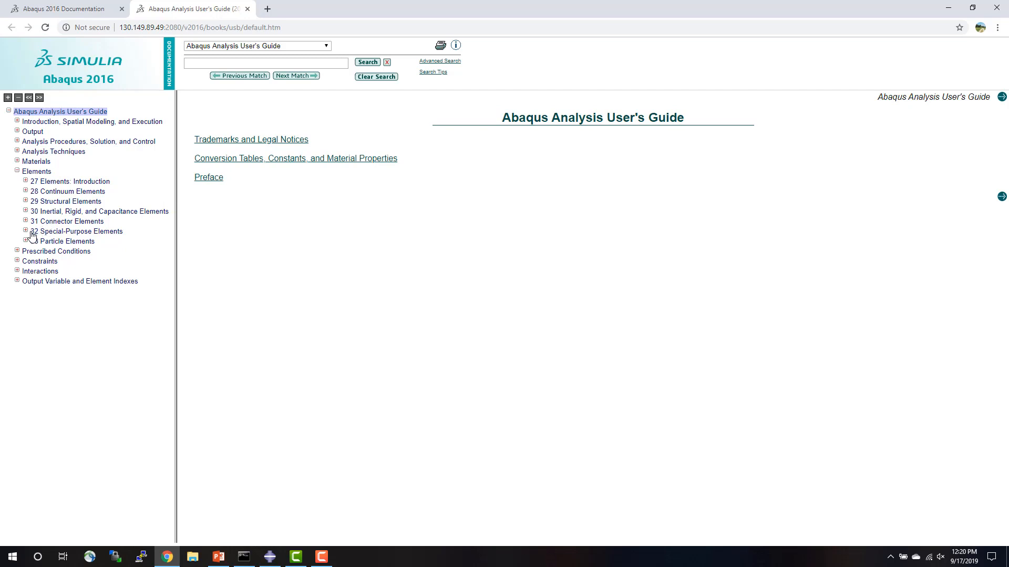
left_click(26, 201)
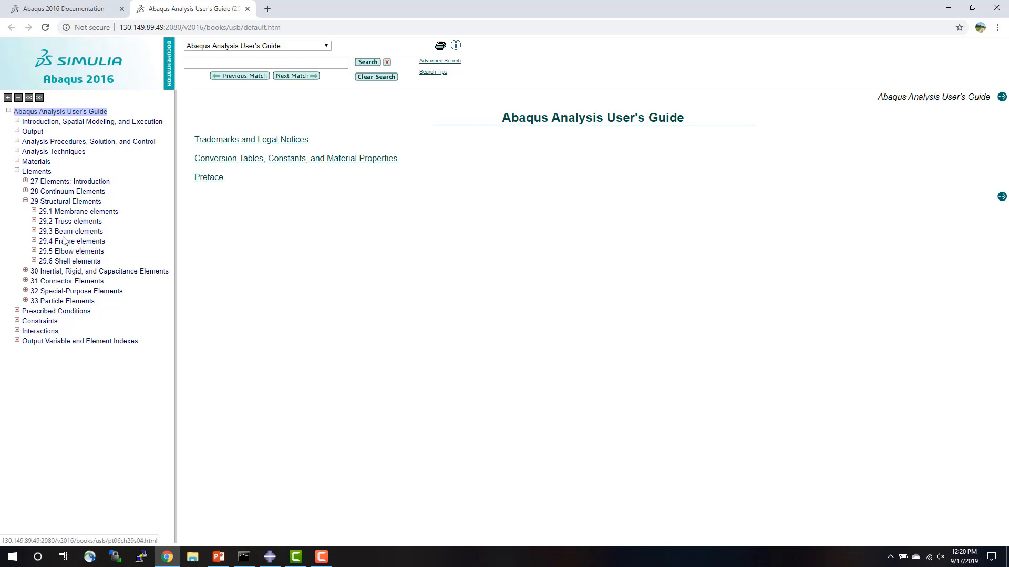
left_click(34, 232)
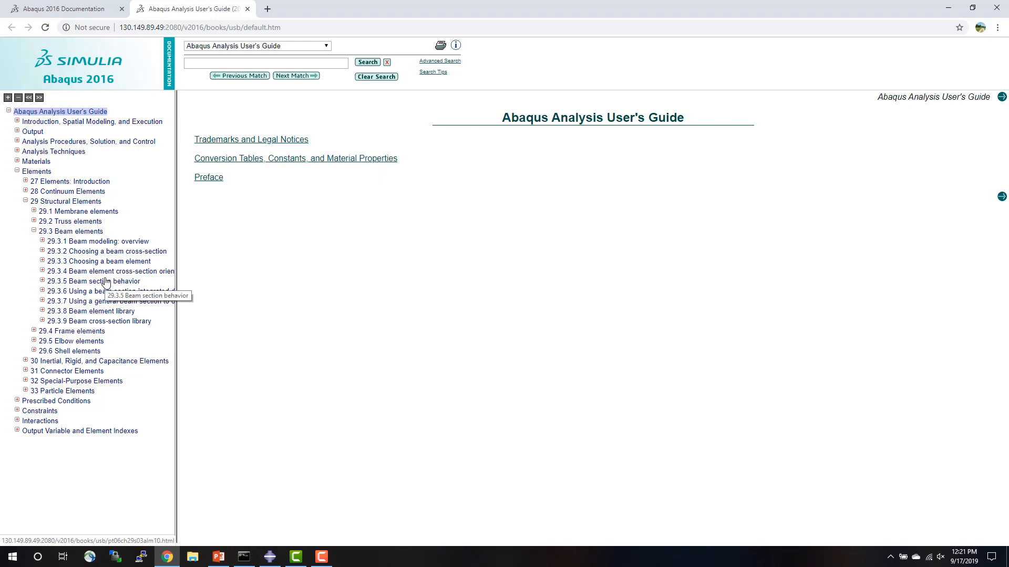
left_click(108, 243)
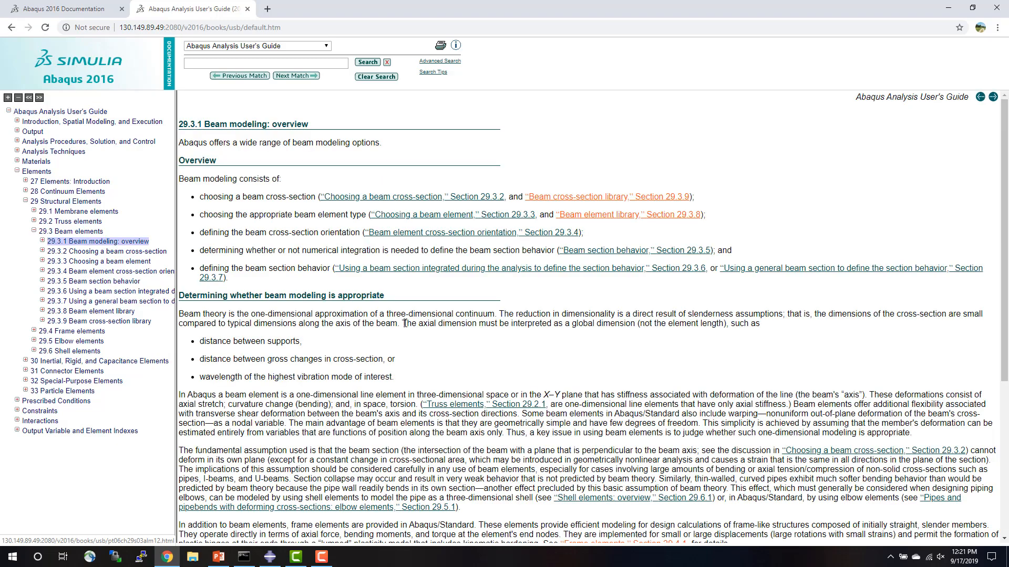
scroll(427, 345, "down", 5)
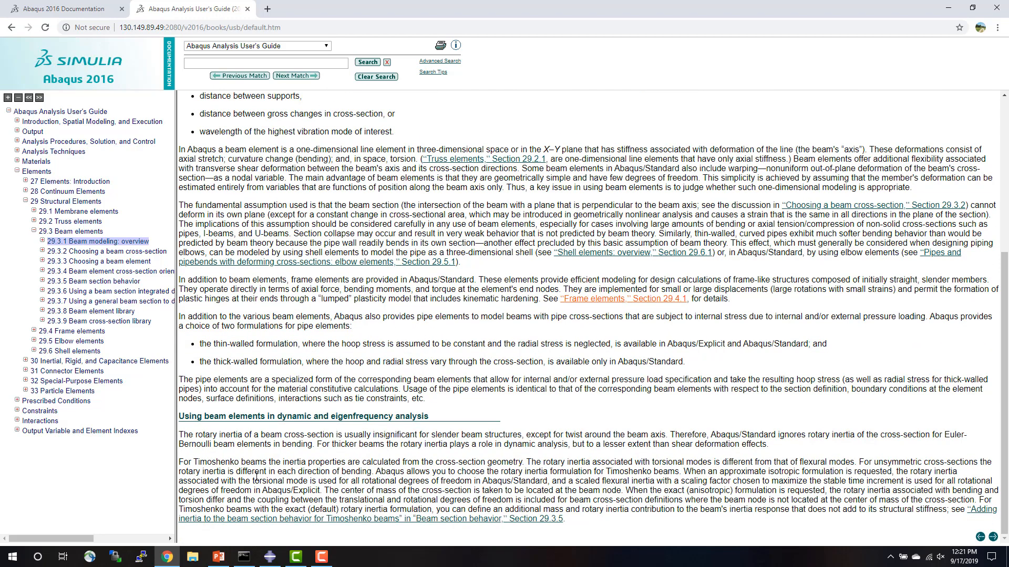
Return to Abaqus/CAE and assign the chosen B23 cubic beam element type to the Beam part.
left_click(270, 556)
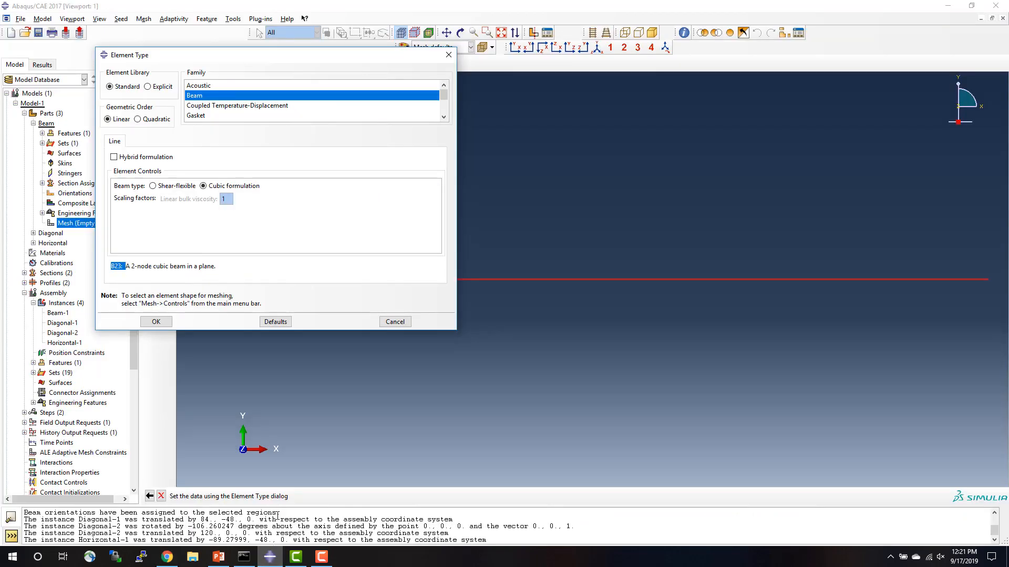
left_click(148, 273)
left_click(156, 322)
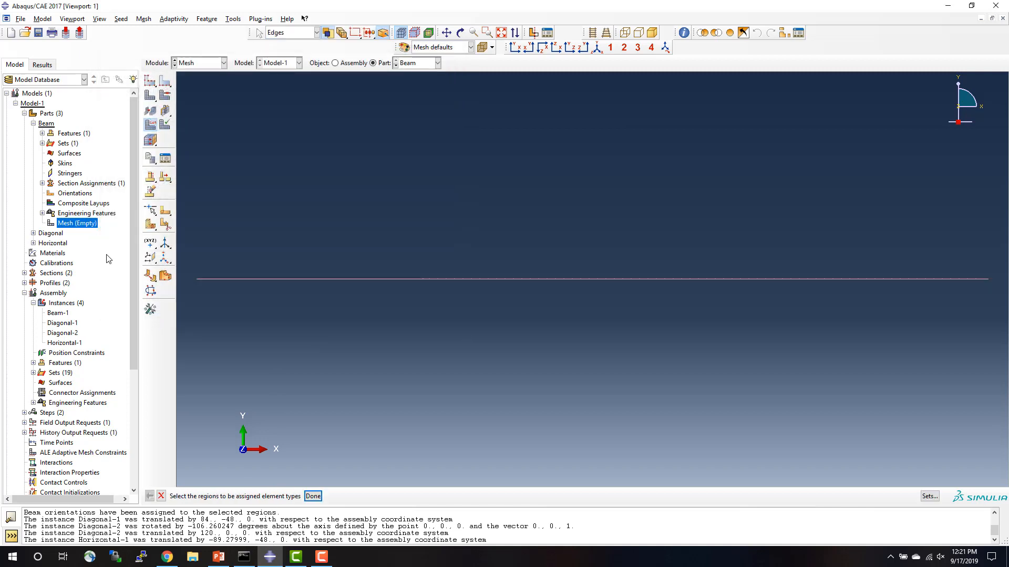
Seed the Beam part with an approximate global size of 12 and mesh it.
left_click(149, 83)
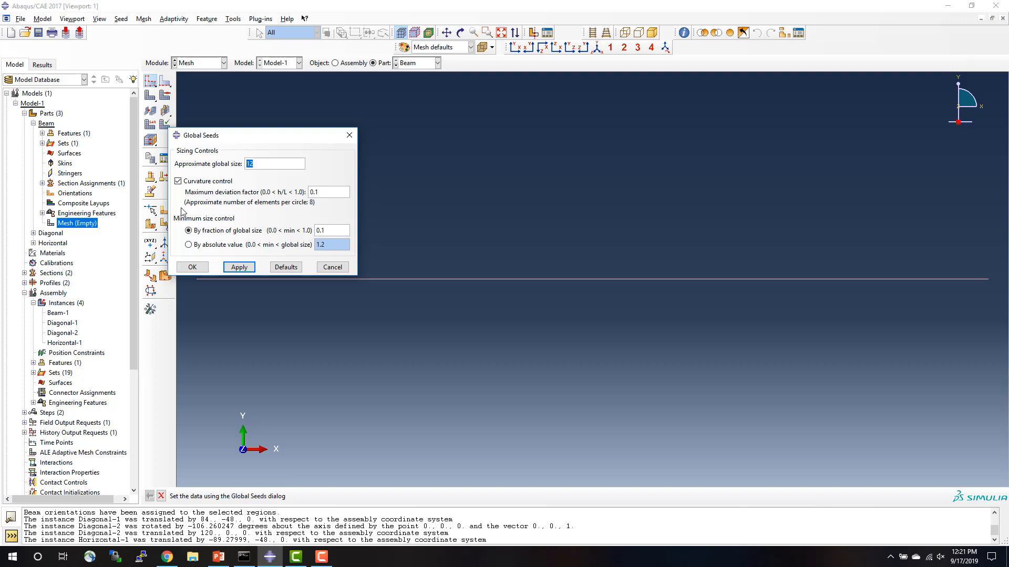
left_click(192, 267)
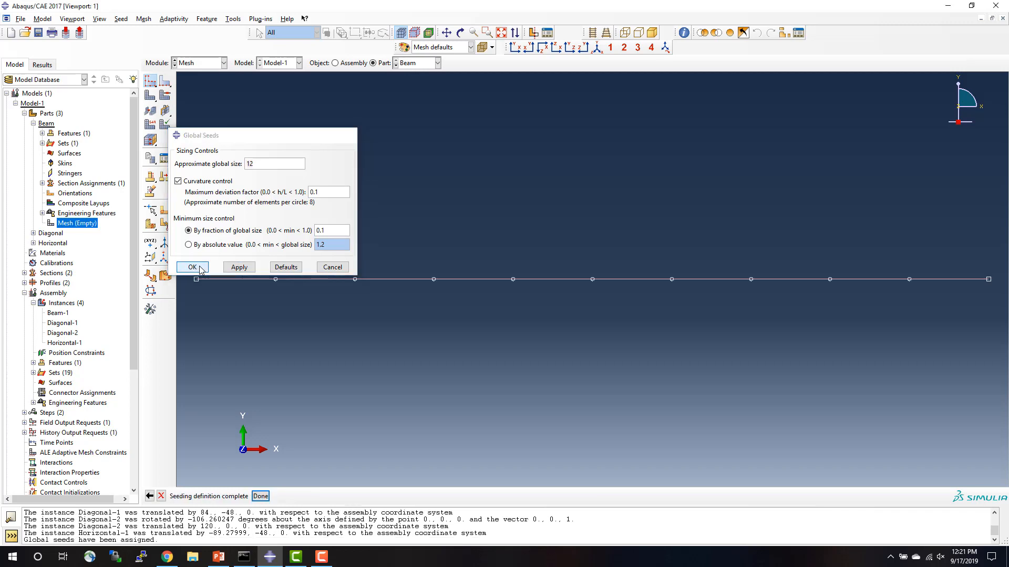
left_click(151, 99)
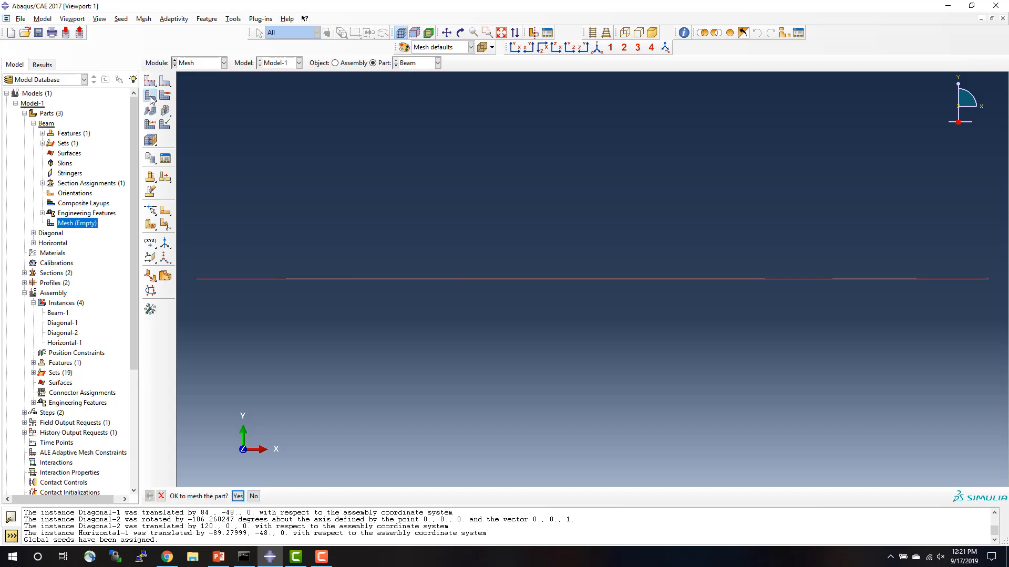
left_click(237, 496)
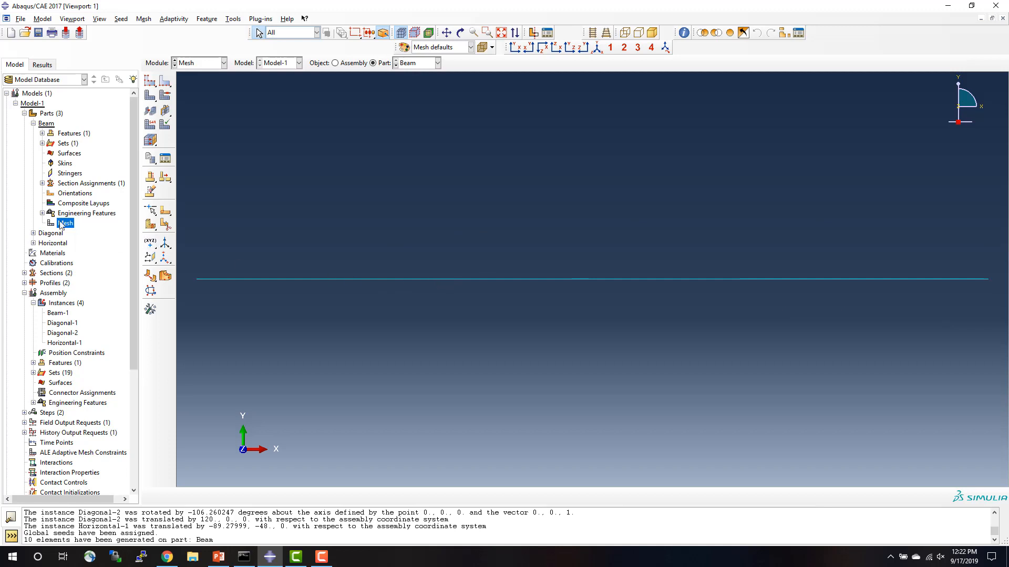
Open the Diagonal part's mesh and seed the part with an approximate global size of 12.
left_click(25, 114)
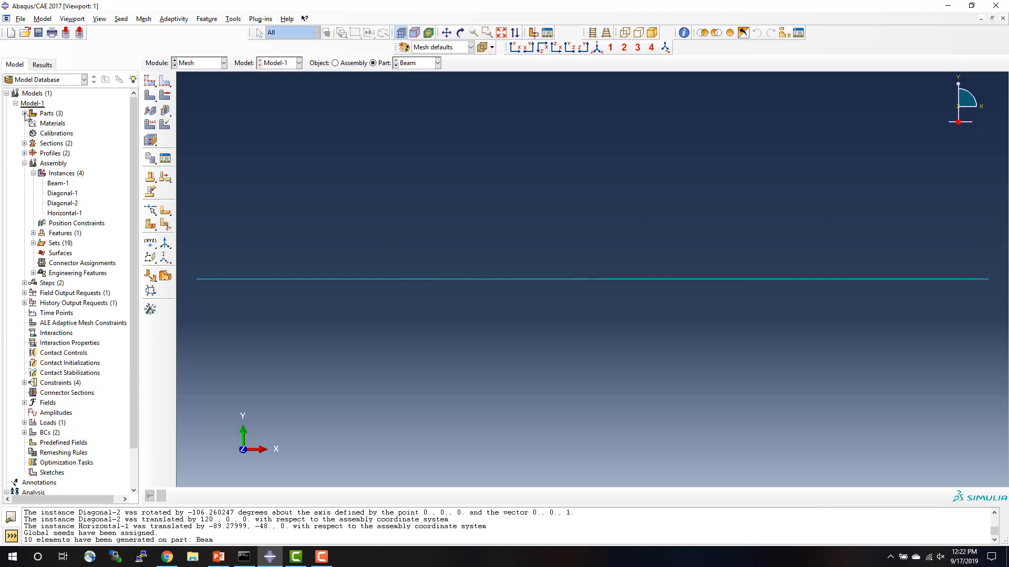
left_click(24, 114)
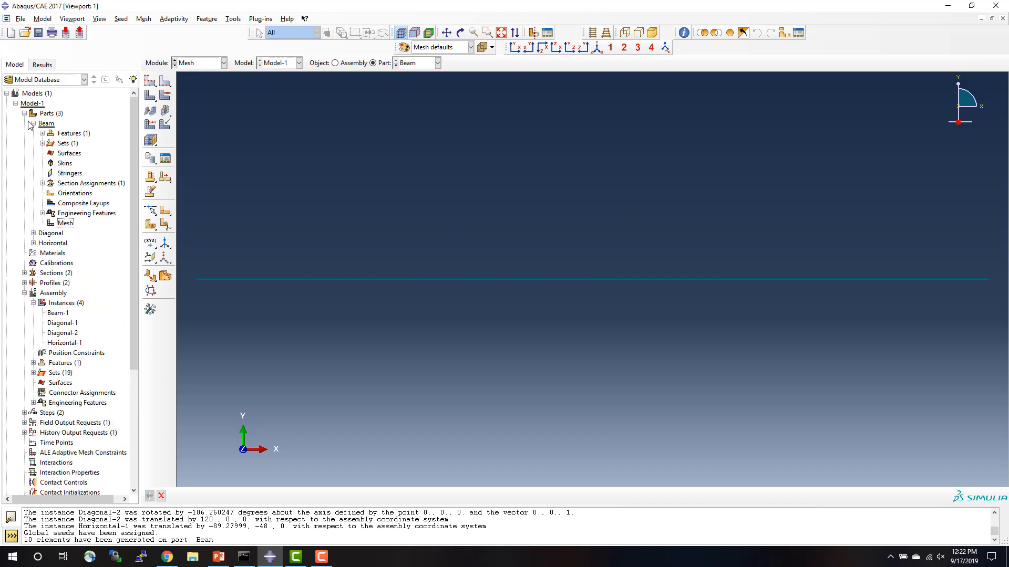
left_click(33, 124)
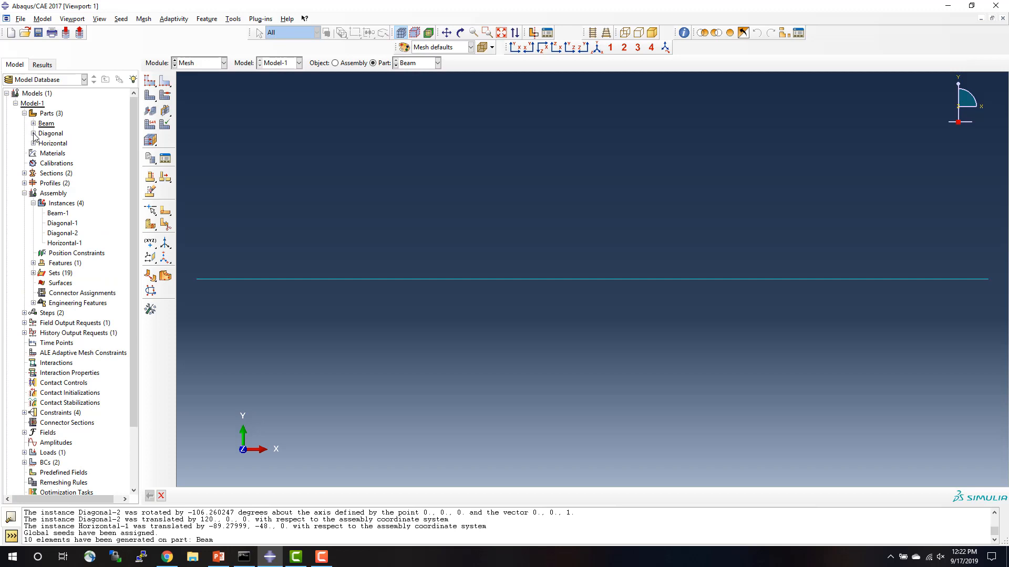
left_click(33, 133)
double_click(78, 233)
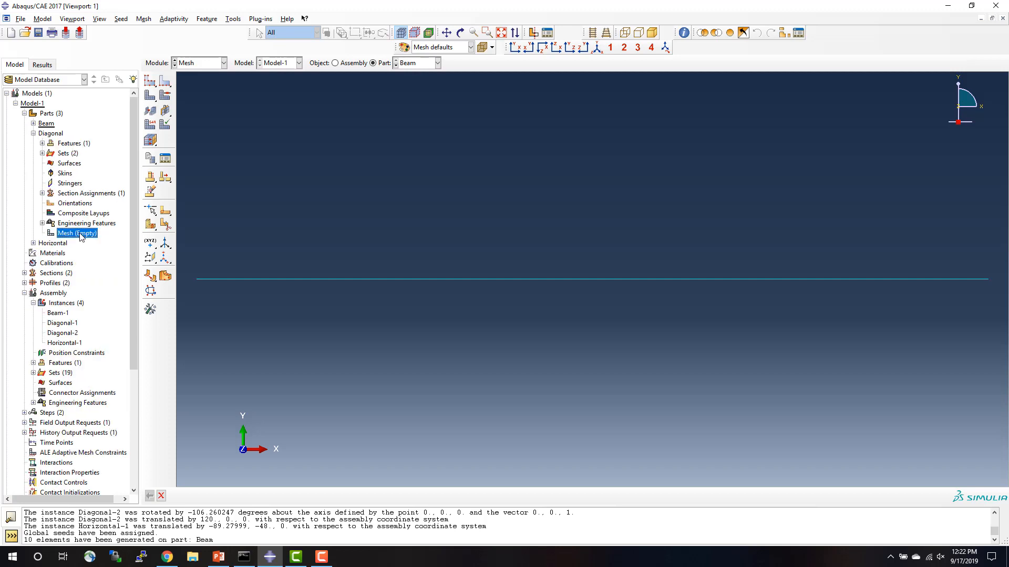
left_click(150, 80)
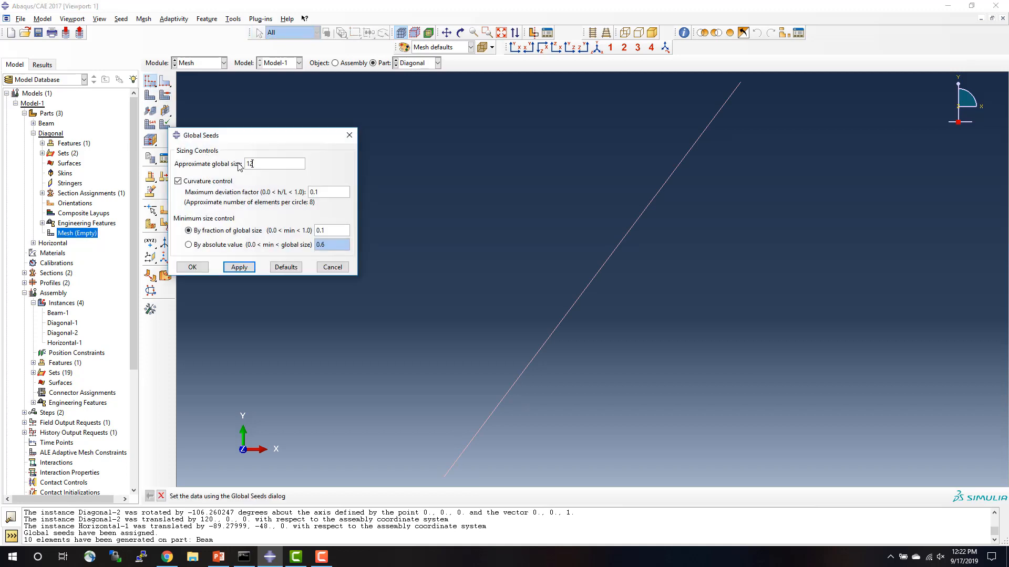
left_click(192, 267)
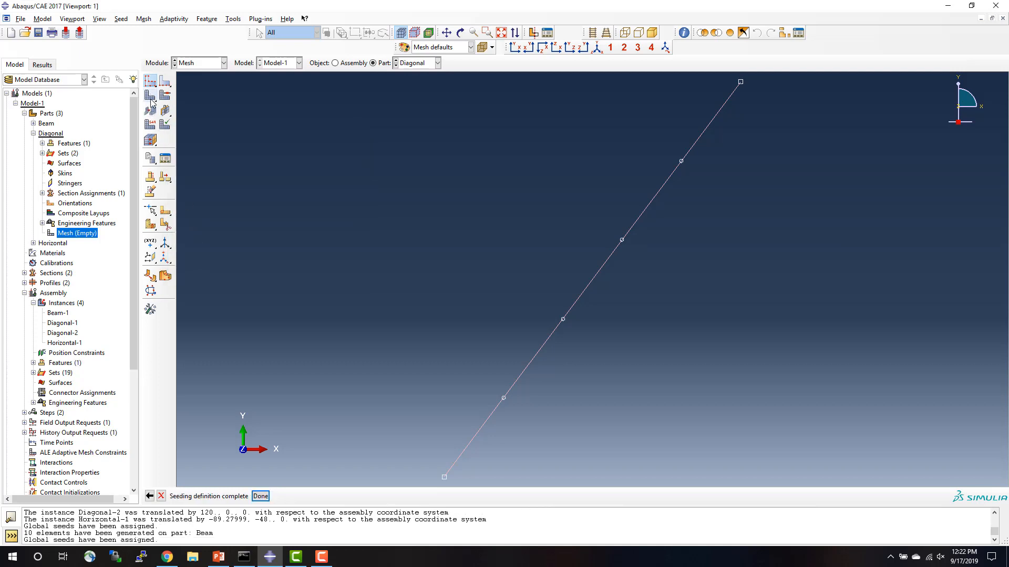
Assign the Standard linear beam element with cubic formulation to the Diagonal part's line and mesh the part.
left_click(151, 125)
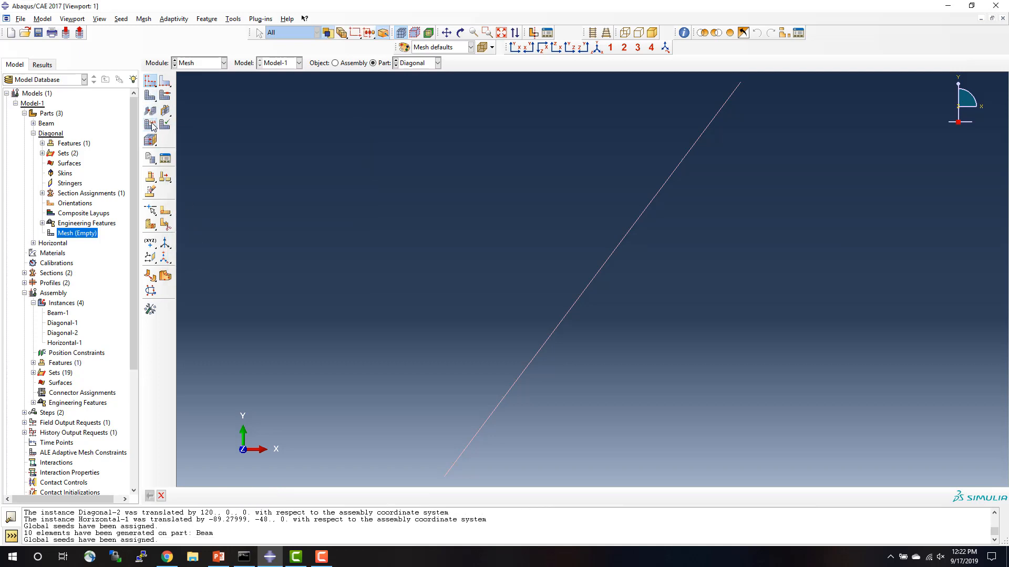
left_click(572, 308)
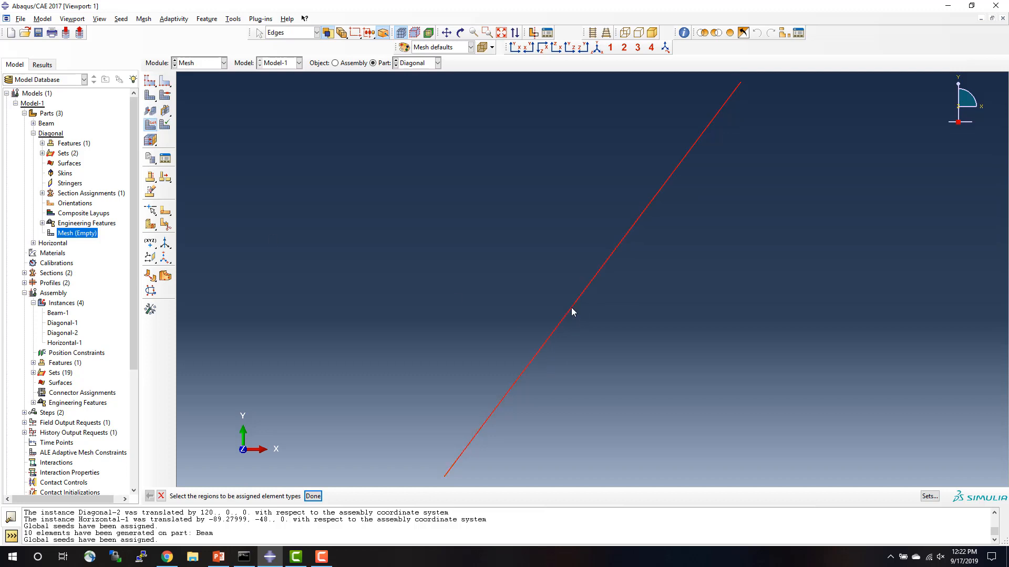
left_click(313, 496)
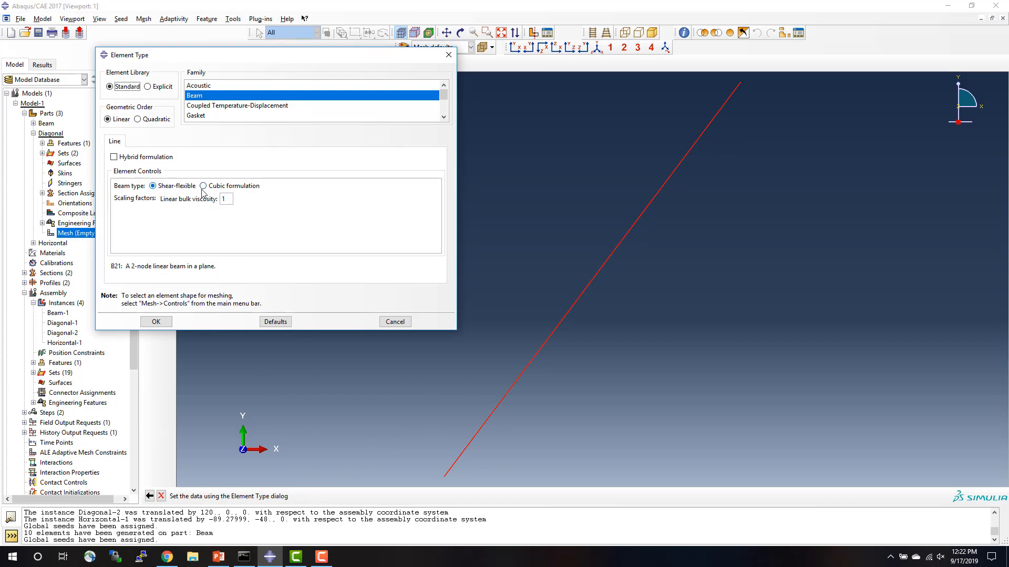
left_click(204, 186)
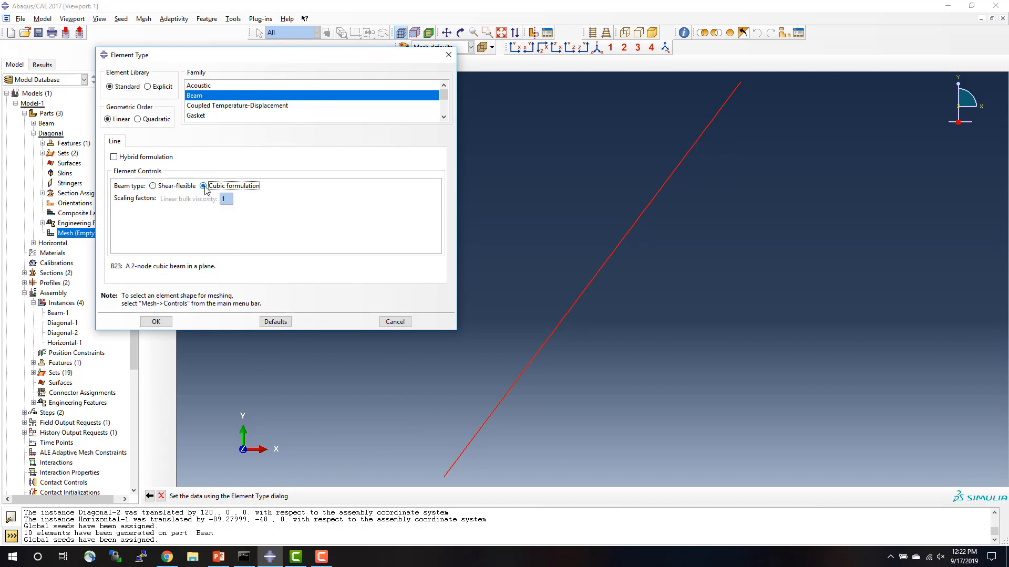
left_click(156, 323)
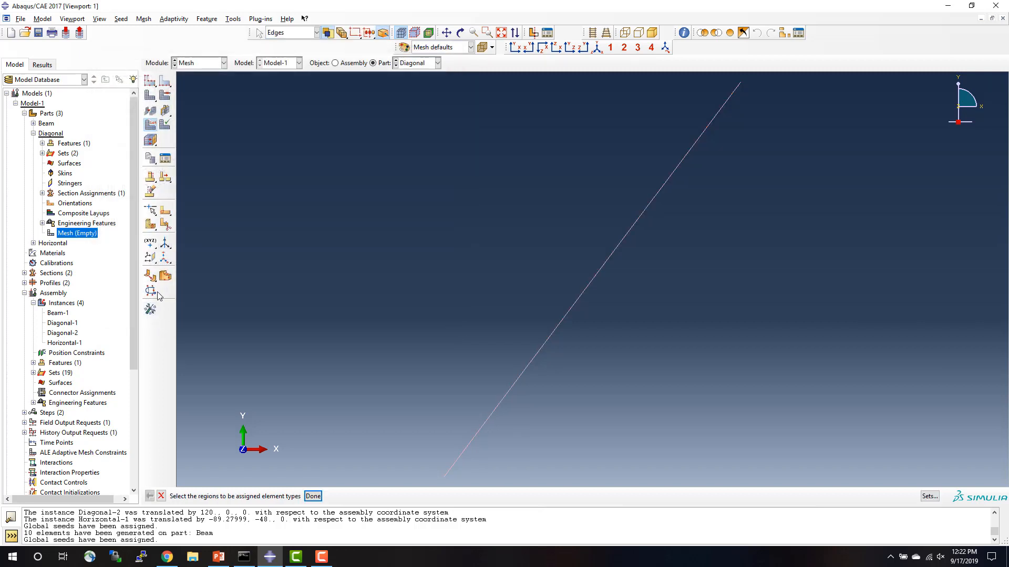
left_click(149, 96)
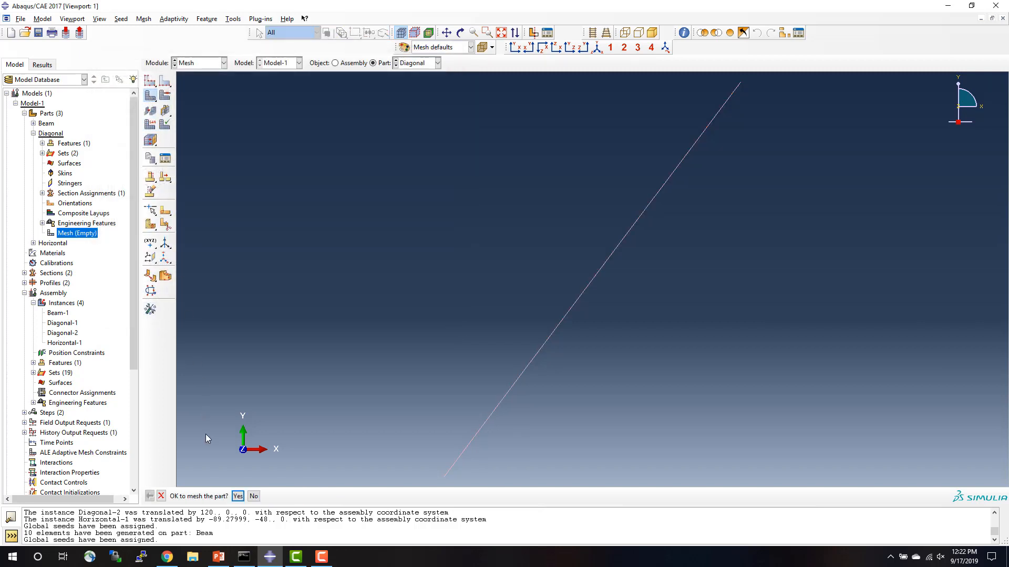
left_click(237, 496)
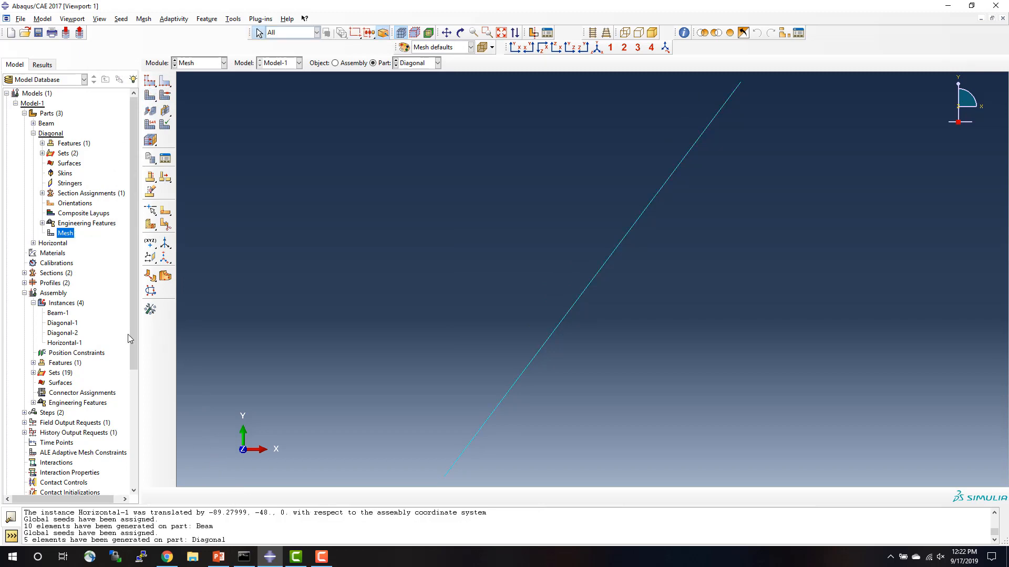
Open the Horizontal part's mesh and seed the part with an approximate global size of 12.
left_click(33, 134)
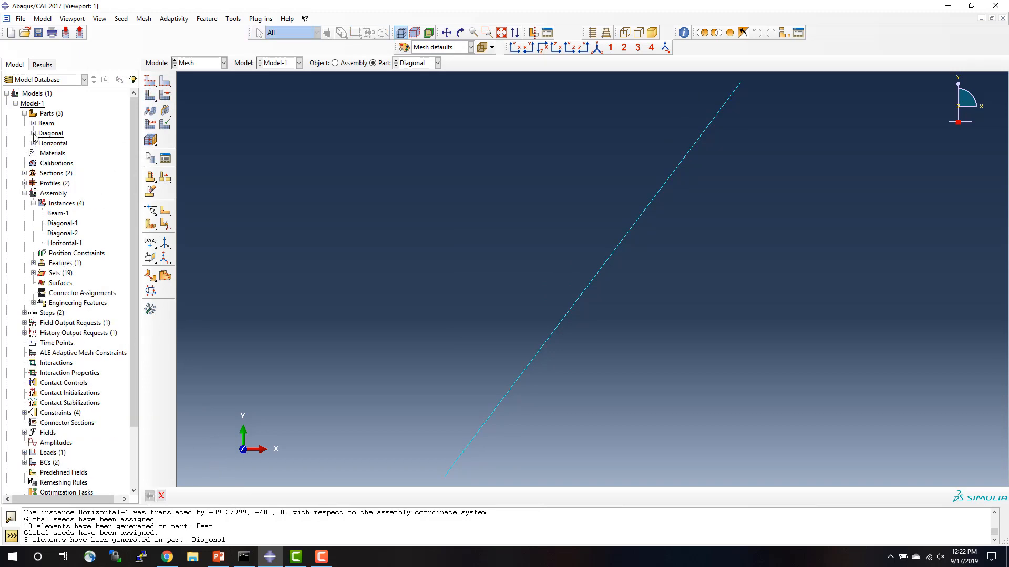
left_click(33, 143)
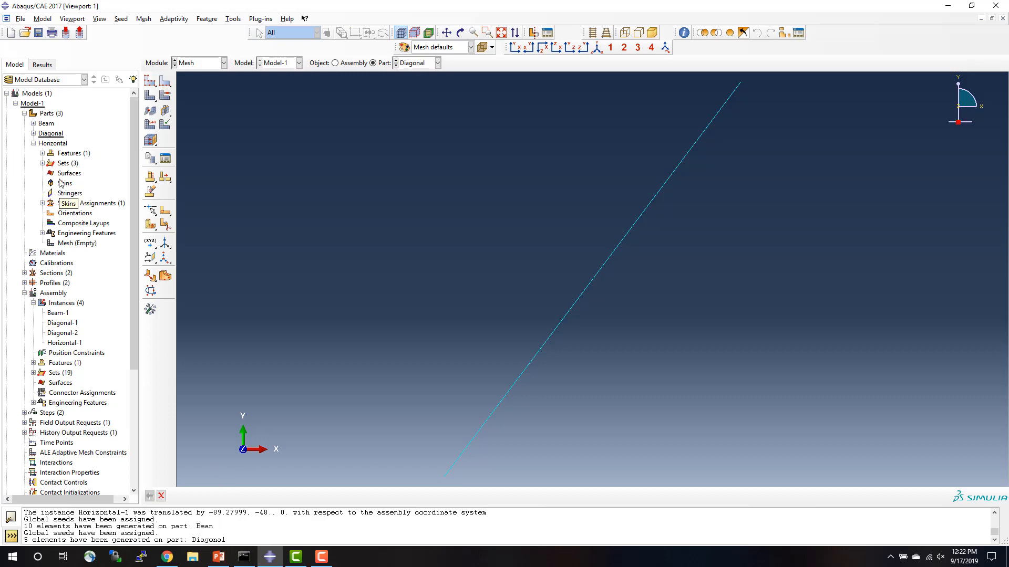
double_click(68, 244)
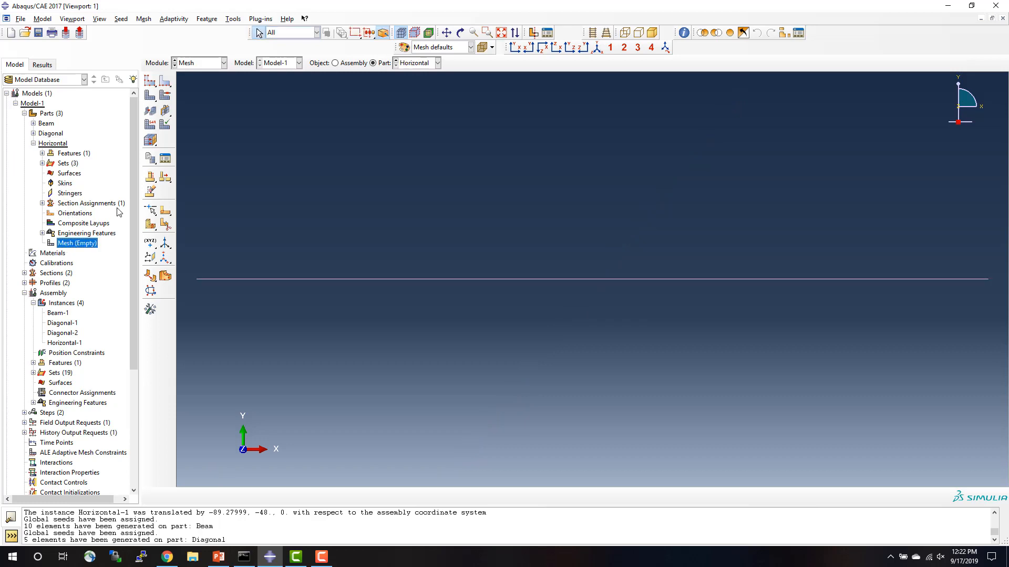
left_click(150, 80)
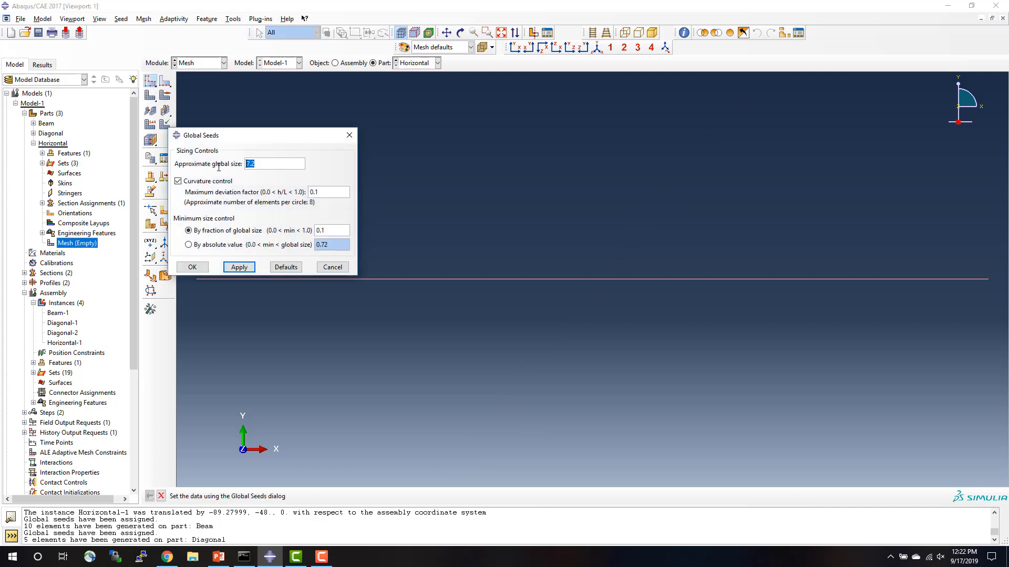
type("12")
left_click(192, 267)
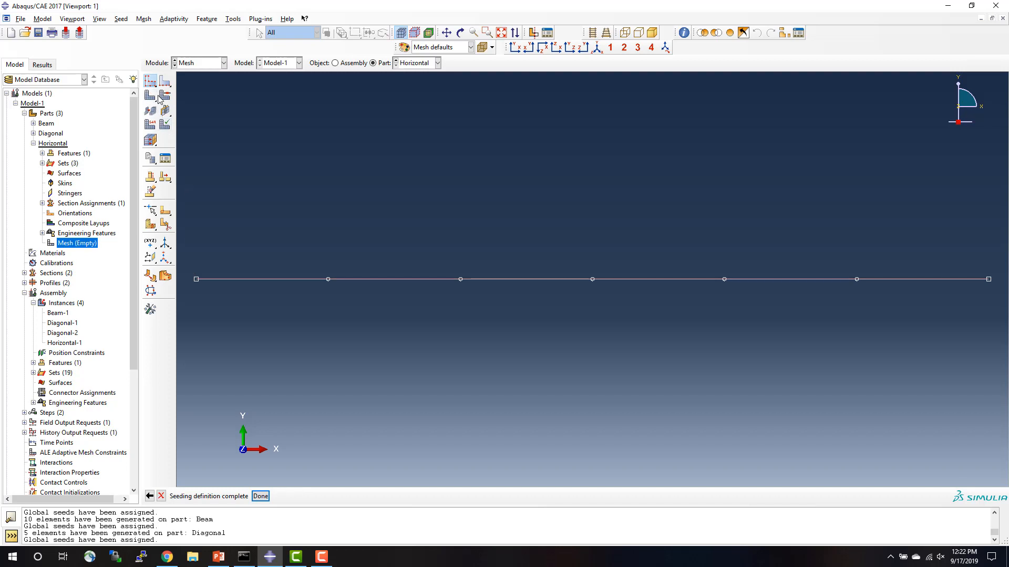
Assign the Standard linear beam element with cubic formulation to the Horizontal part's line and mesh the part.
left_click(150, 124)
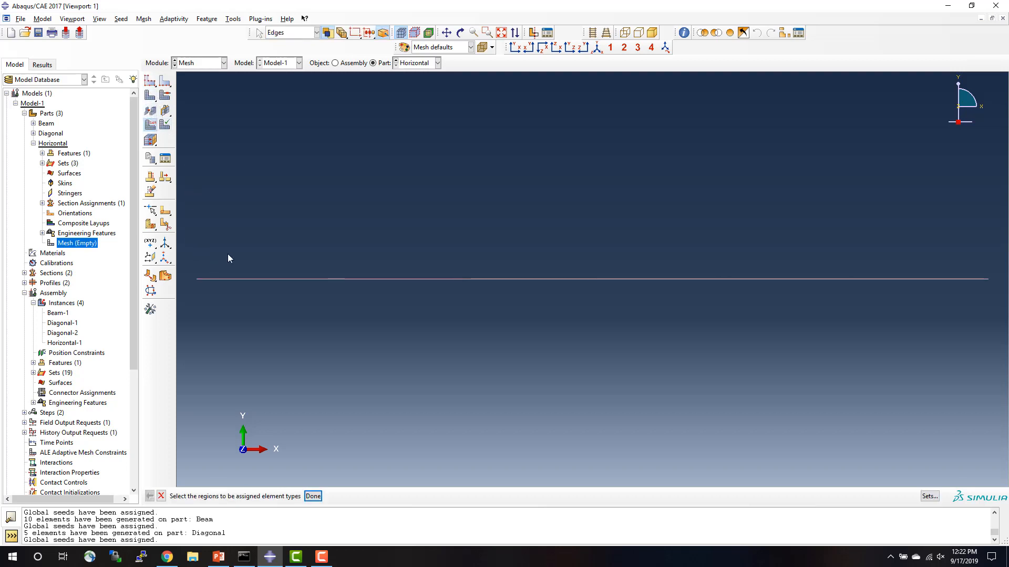
left_click(267, 279)
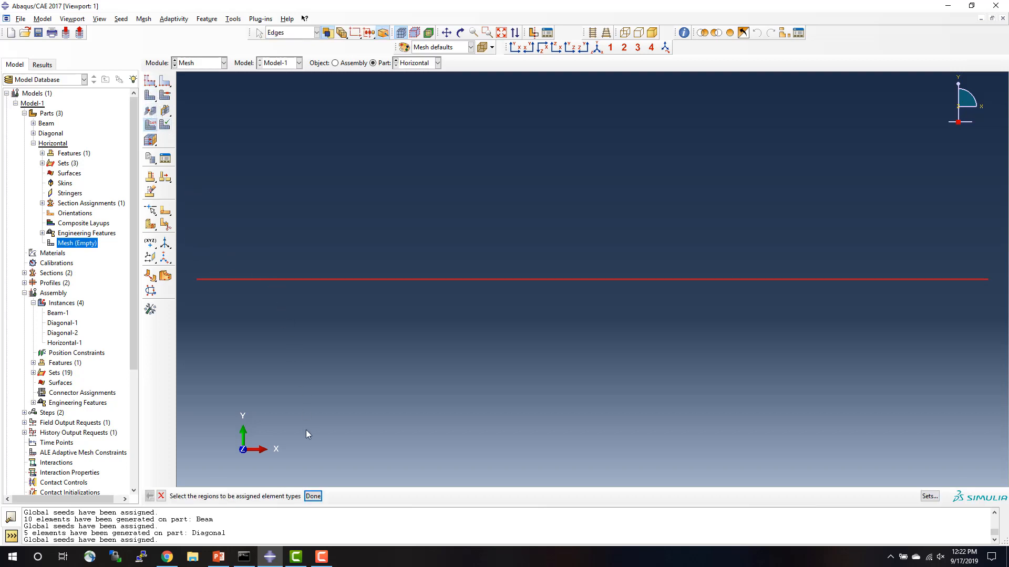
left_click(312, 498)
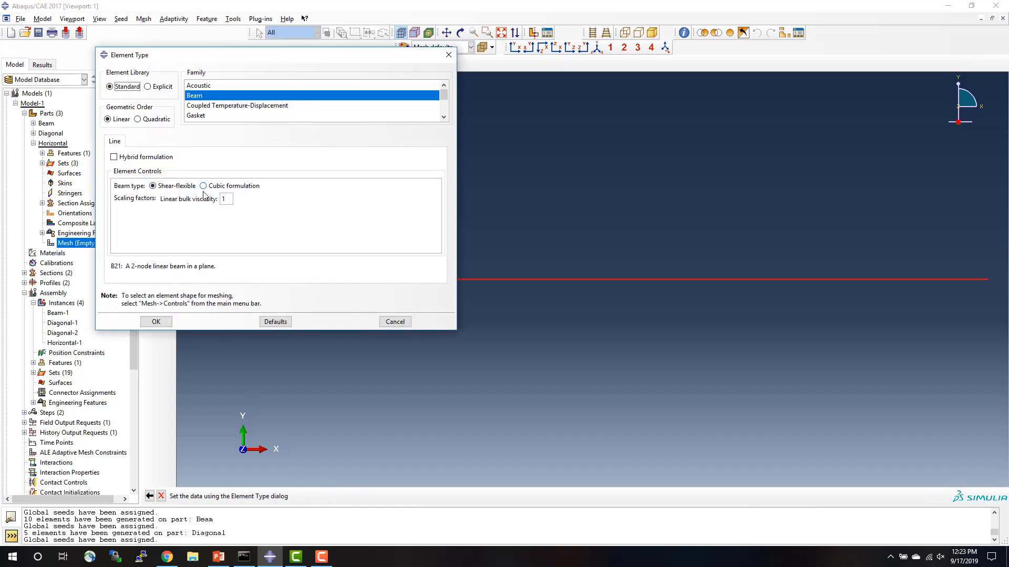
left_click(203, 186)
left_click(156, 321)
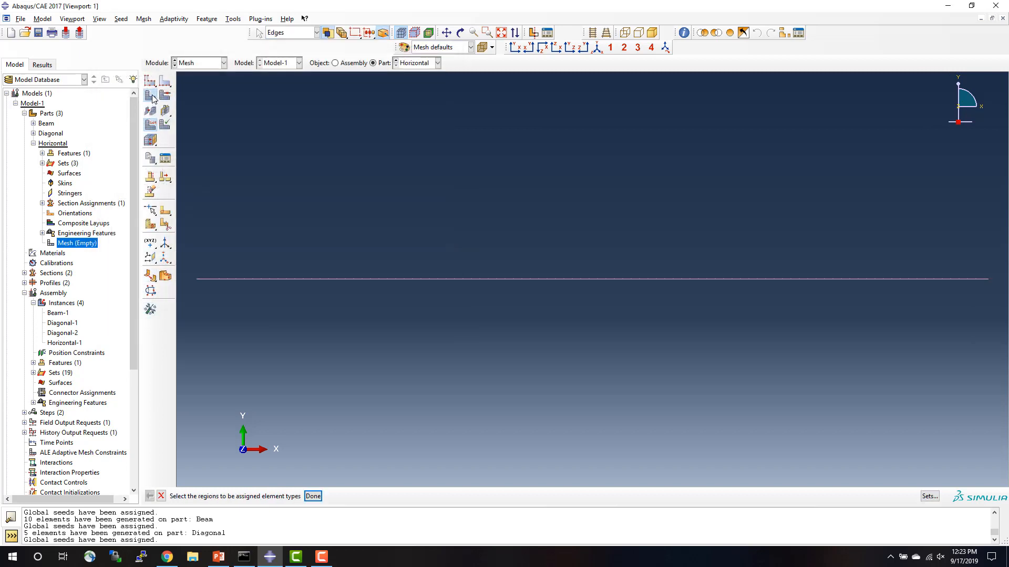
left_click(151, 97)
left_click(237, 496)
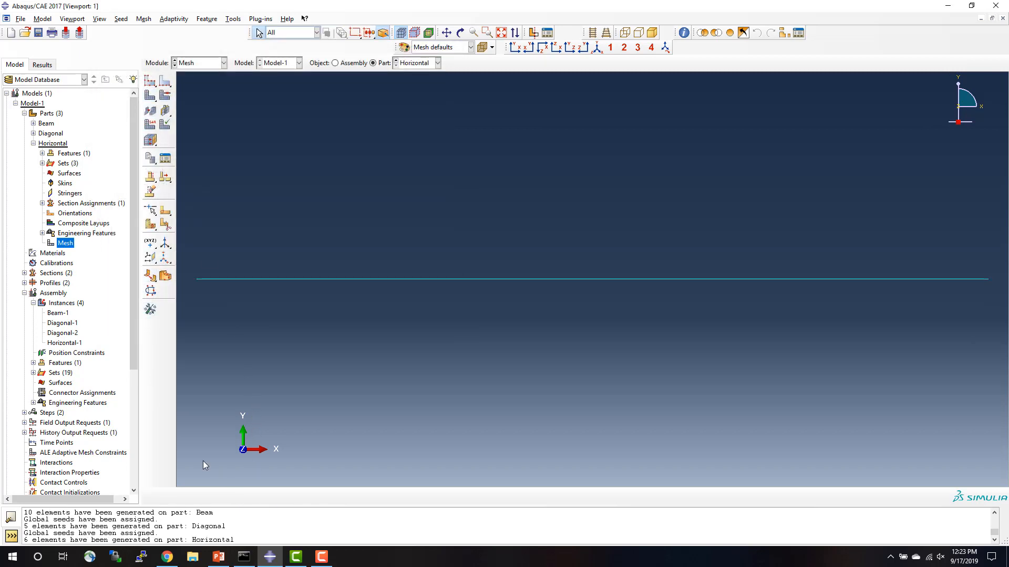
Create the full-analysis job Job-1 from Model-1, keeping the default job settings.
left_click(33, 142)
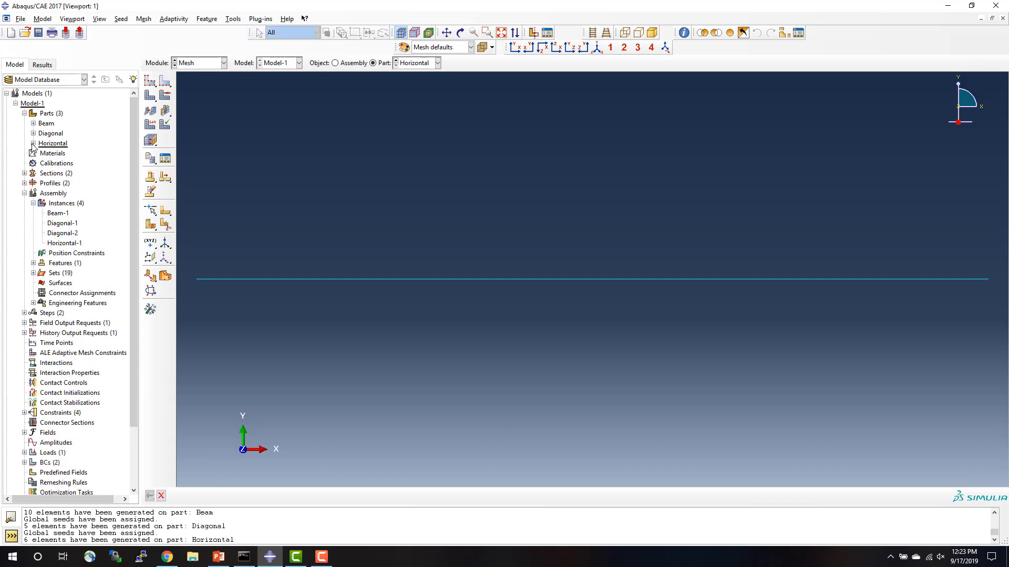
scroll(35, 152, "down", 3)
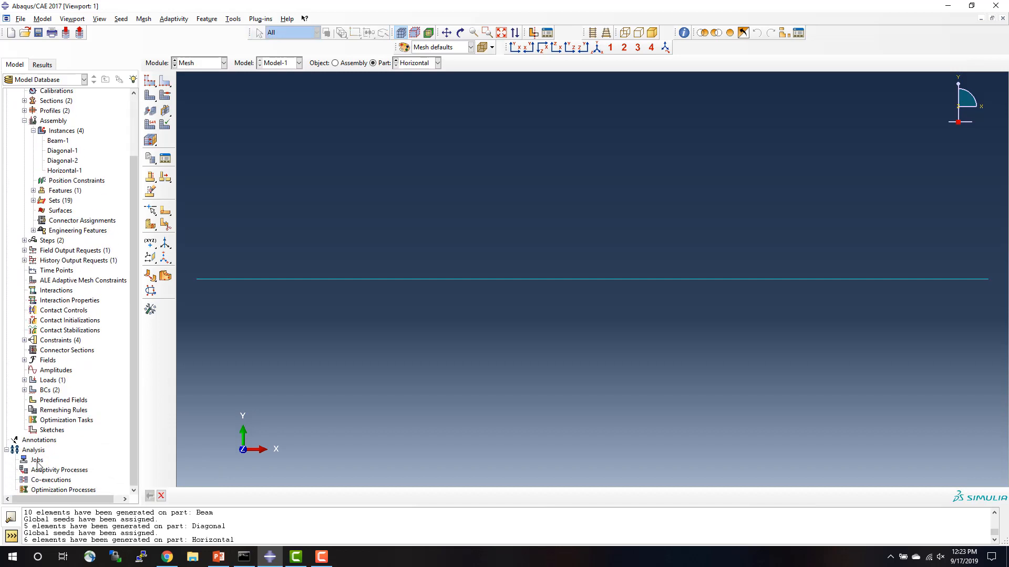
double_click(37, 460)
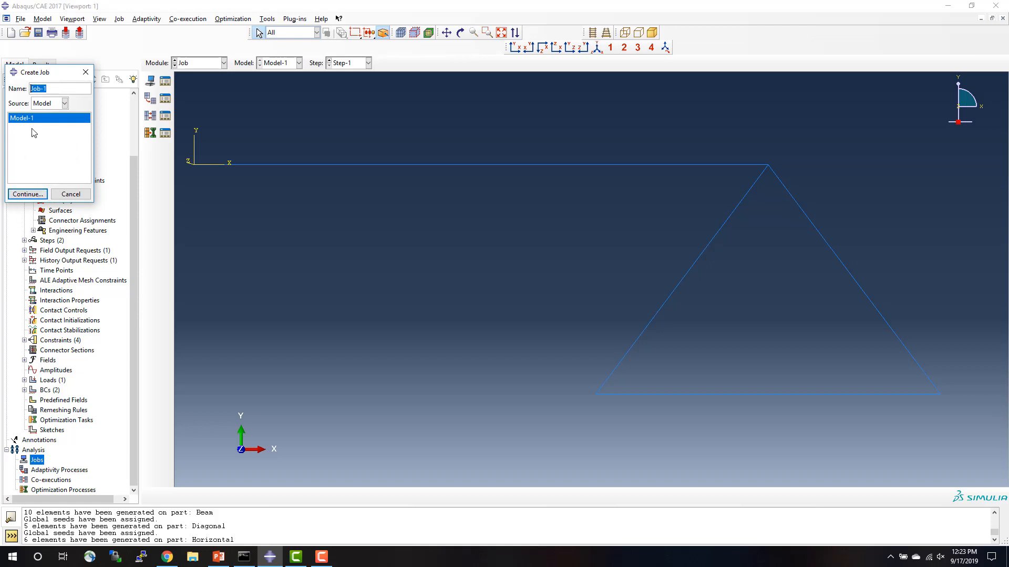
left_click(31, 194)
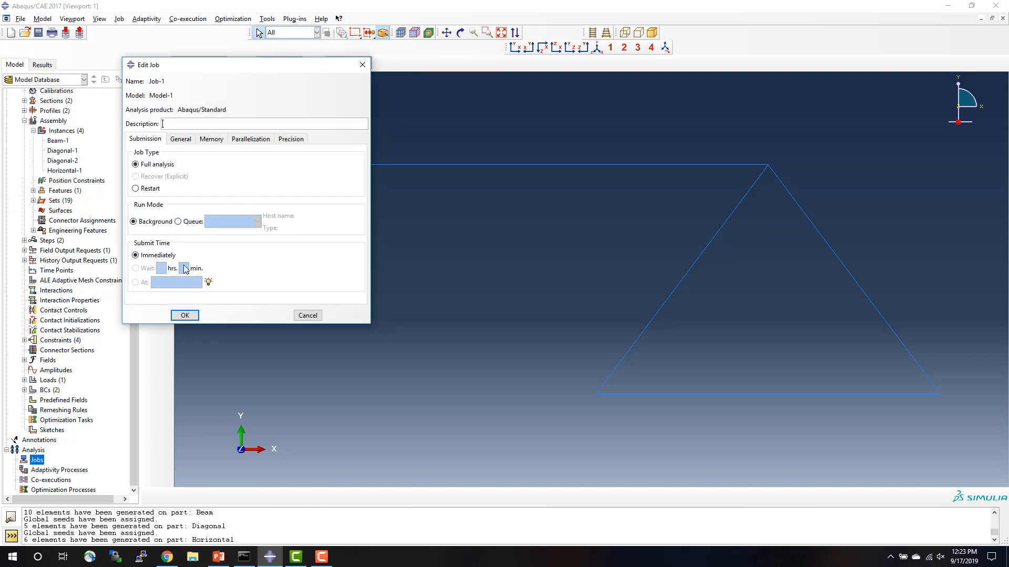
left_click(185, 315)
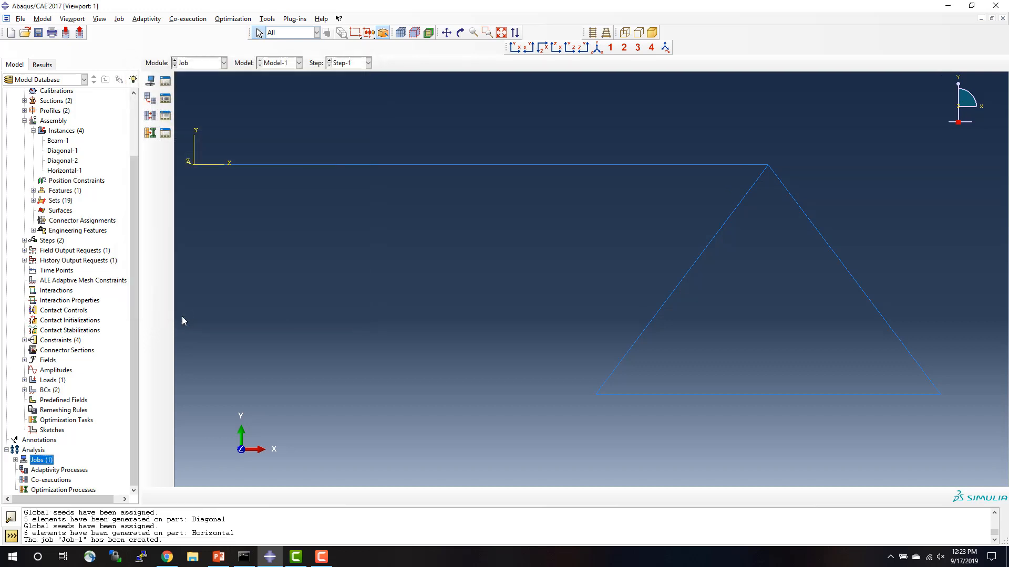
Try to submit Job-1 for analysis, allowing the existing job files to be overwritten.
left_click(16, 460)
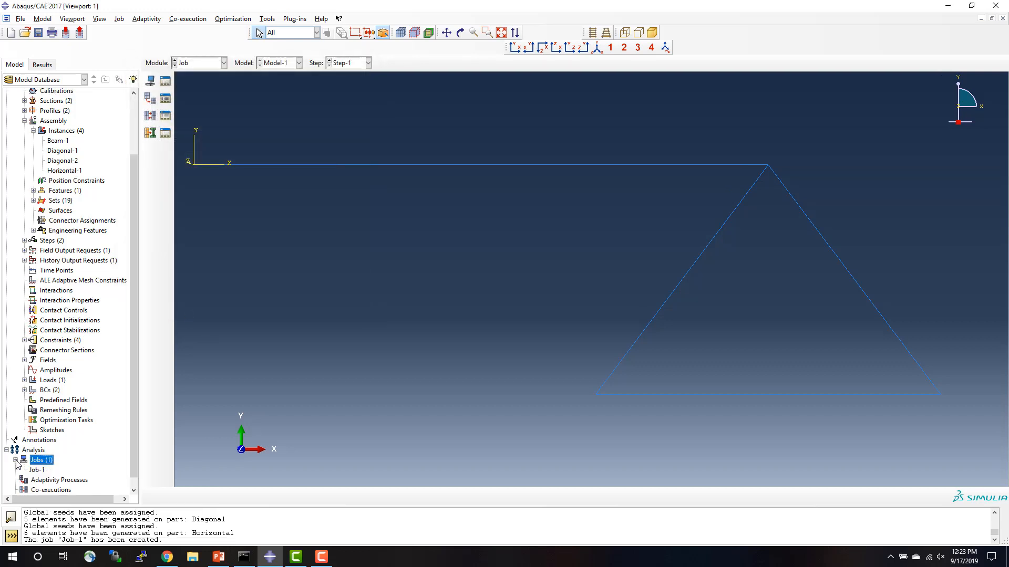
right_click(40, 473)
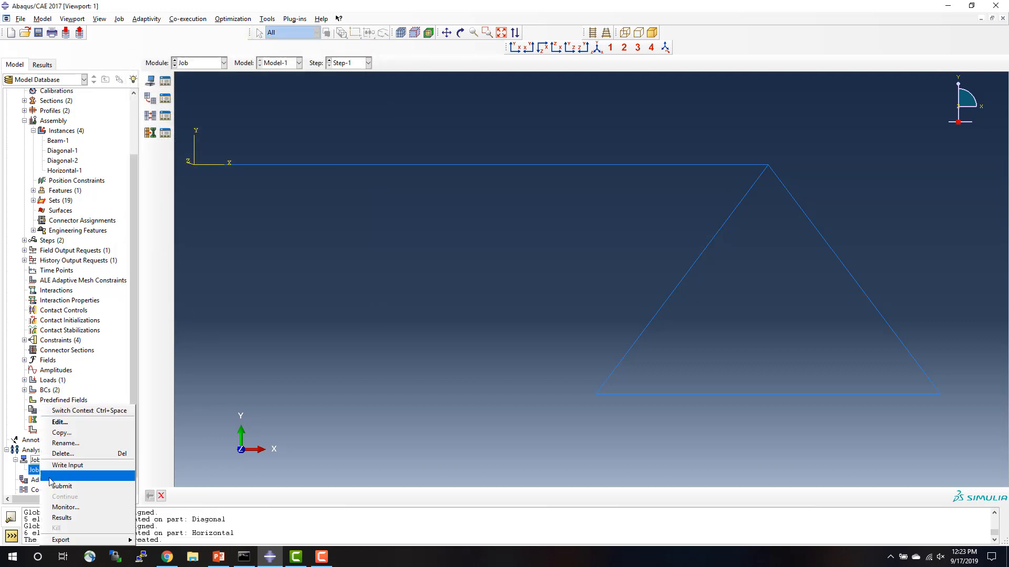
left_click(63, 486)
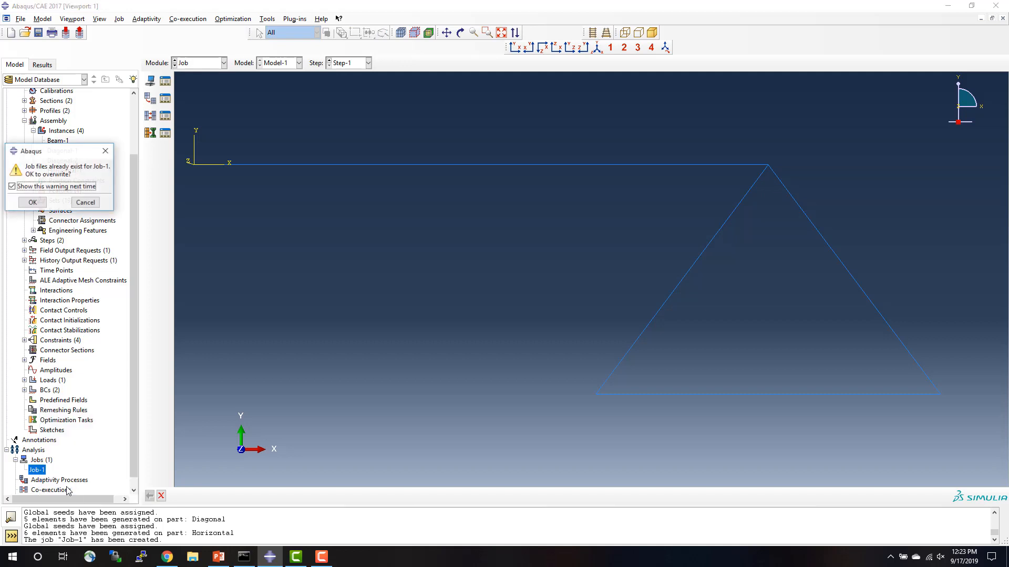
left_click(34, 203)
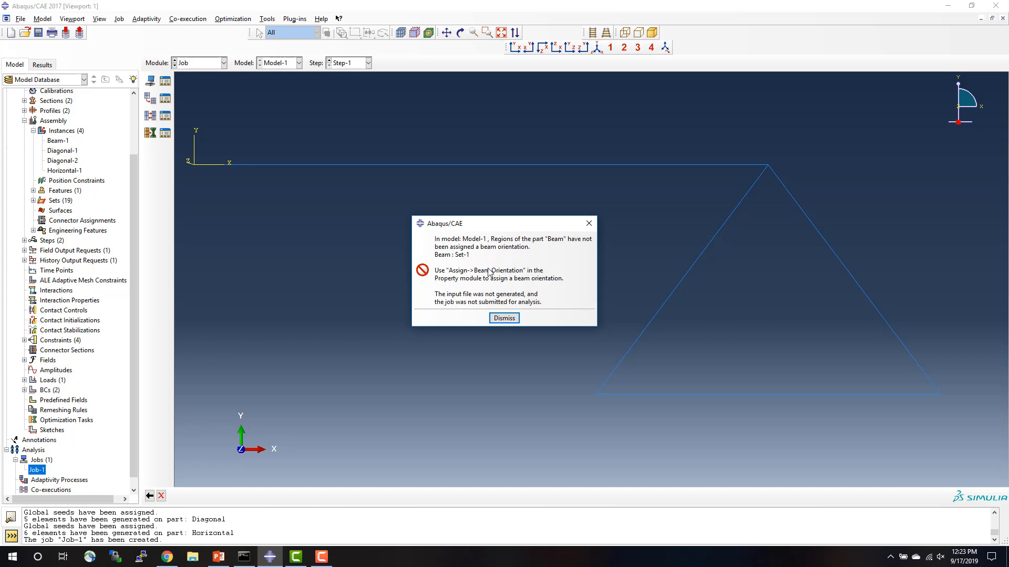
left_click(504, 319)
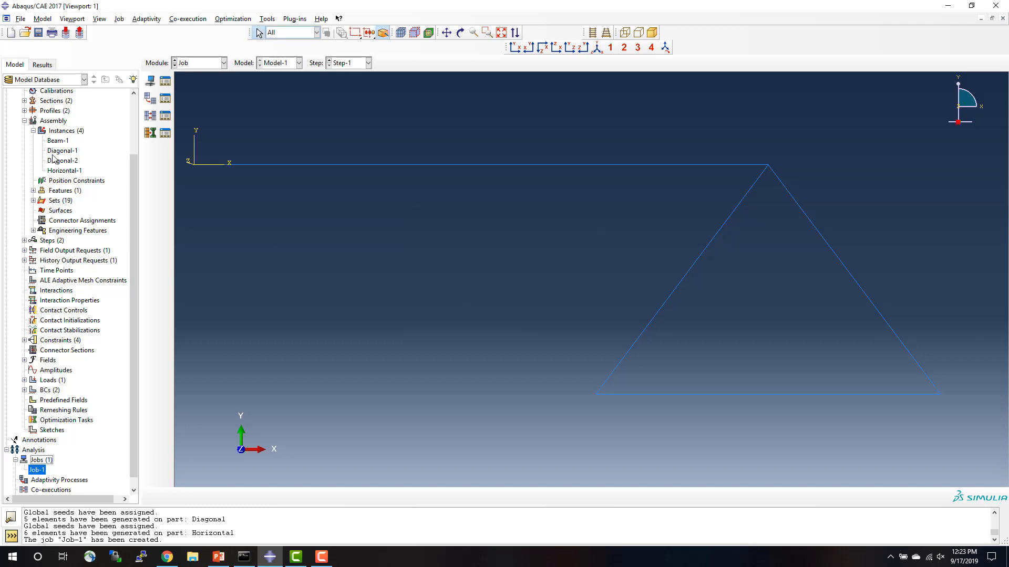
Switch to the Property module and make the Beam part current.
left_click(134, 112)
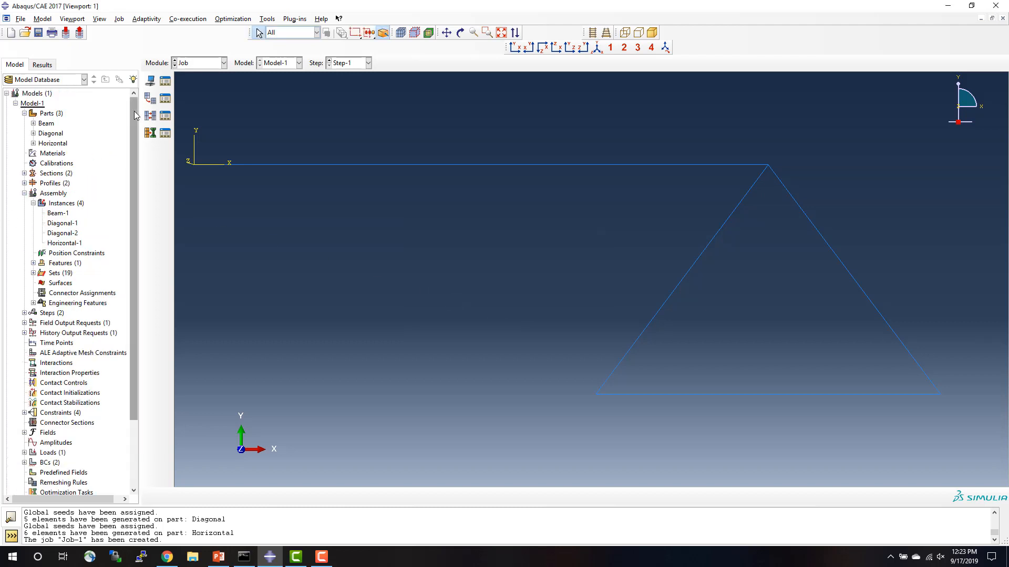
left_click(34, 124)
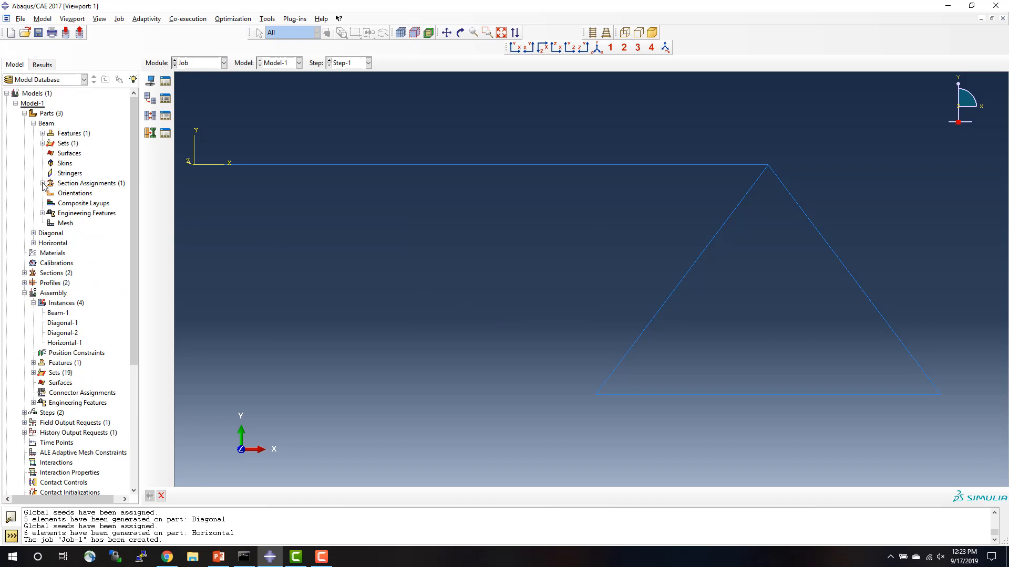
left_click(61, 184)
left_click(199, 63)
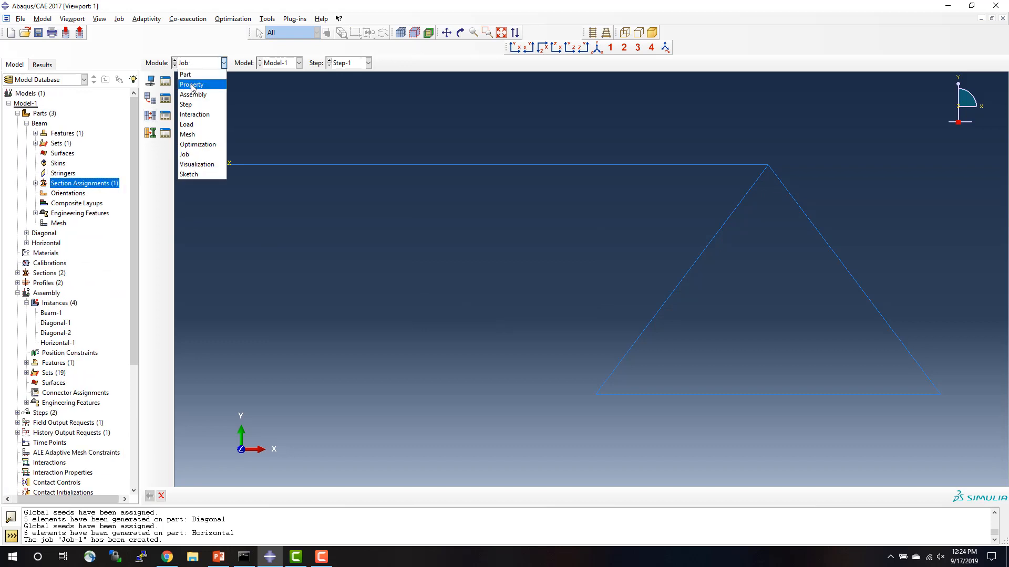
left_click(192, 84)
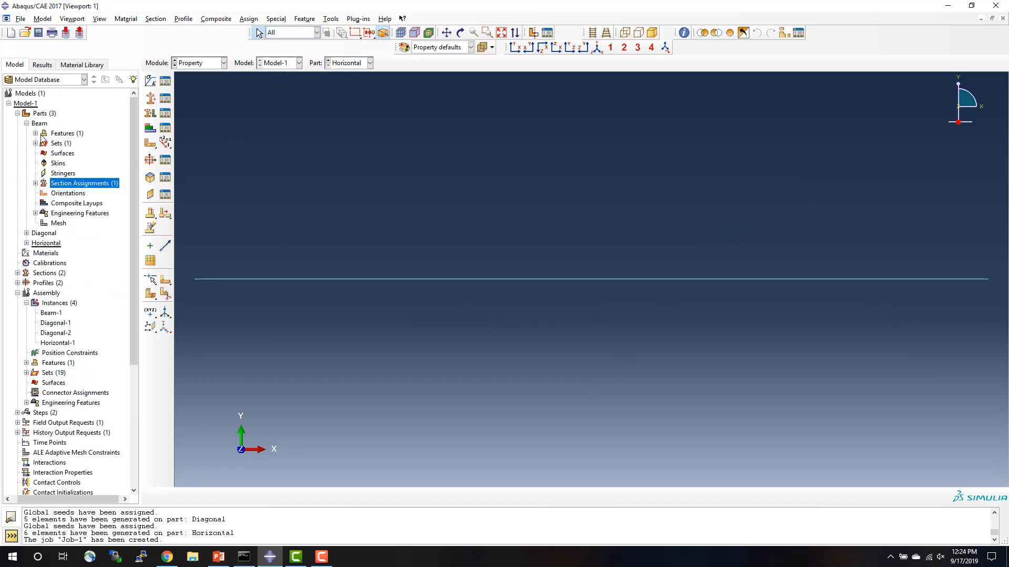
left_click(40, 124)
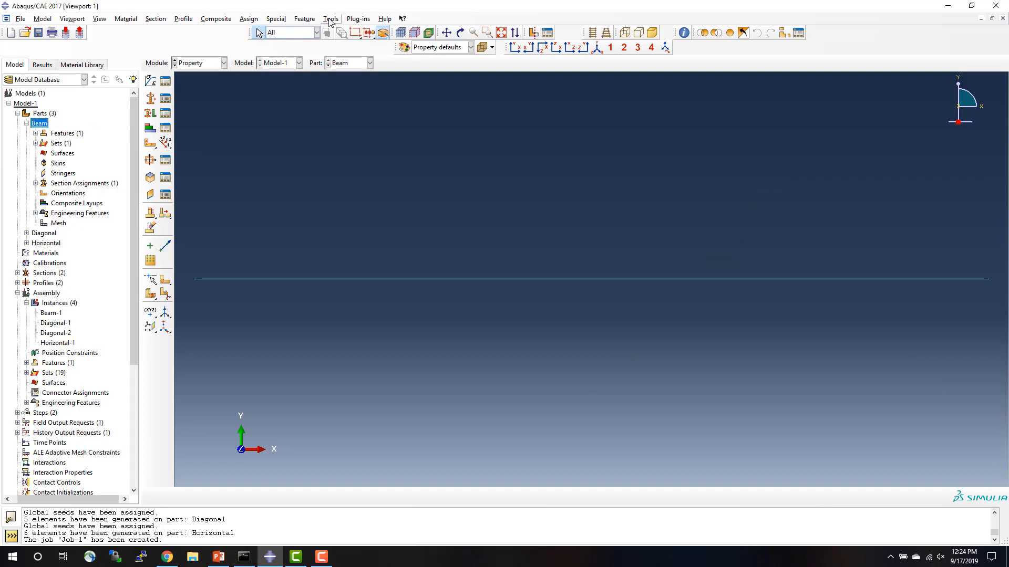
Assign a beam section orientation to the Beam part's line with n1 direction 0.0,0.0,-1.0.
left_click(249, 18)
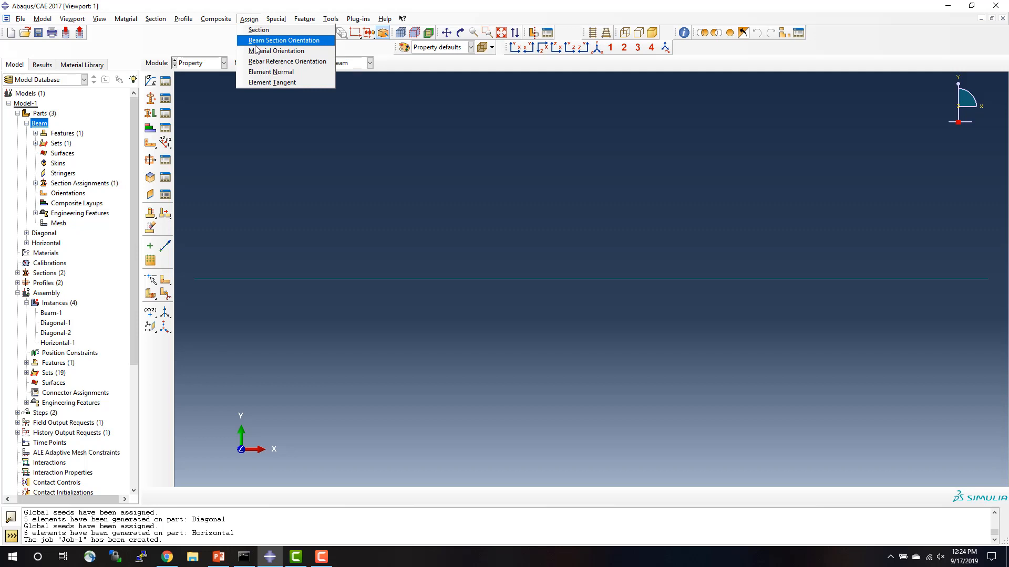
left_click(257, 46)
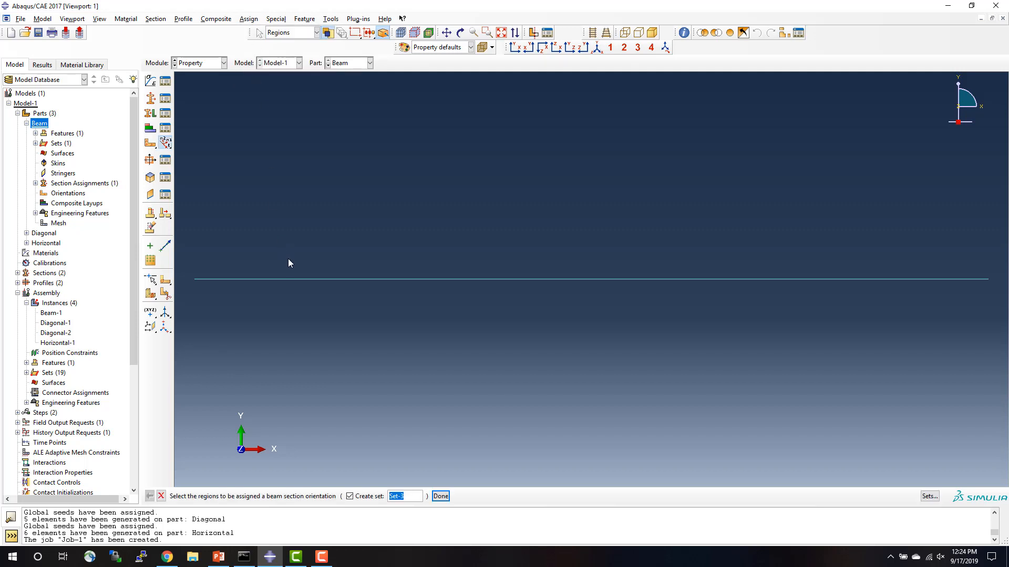
left_click(287, 279)
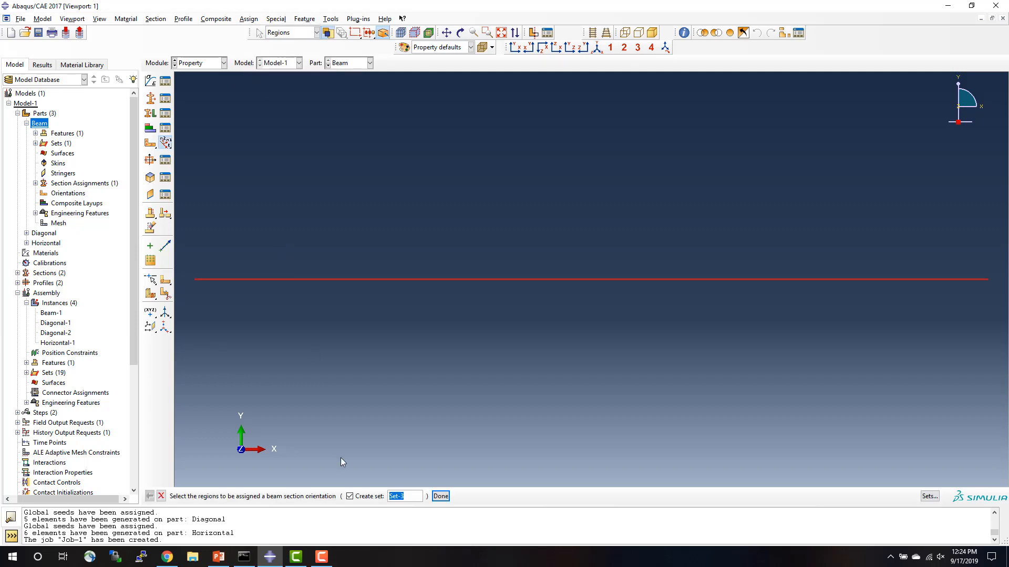
left_click(441, 496)
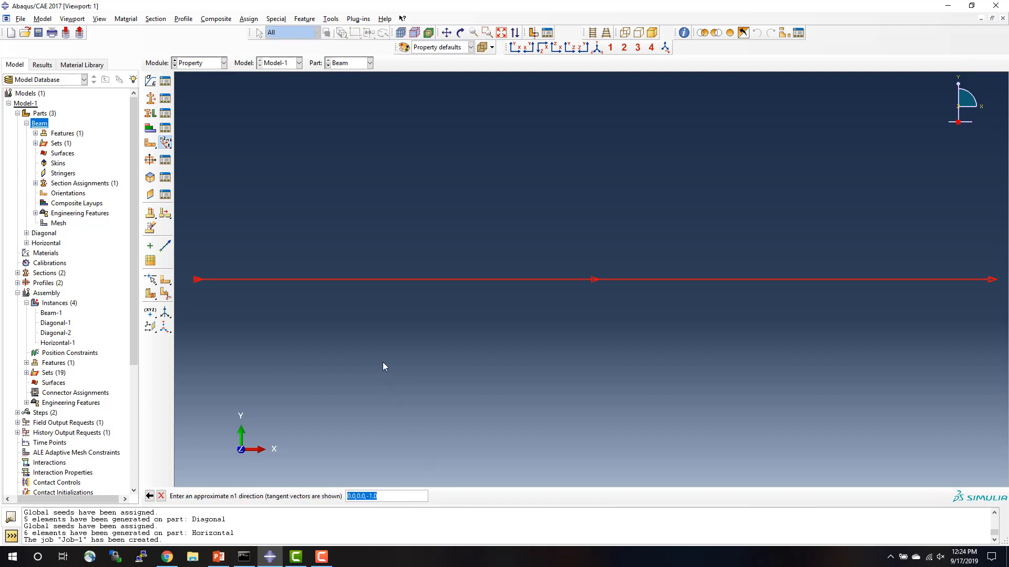
key("Return")
key("Return")
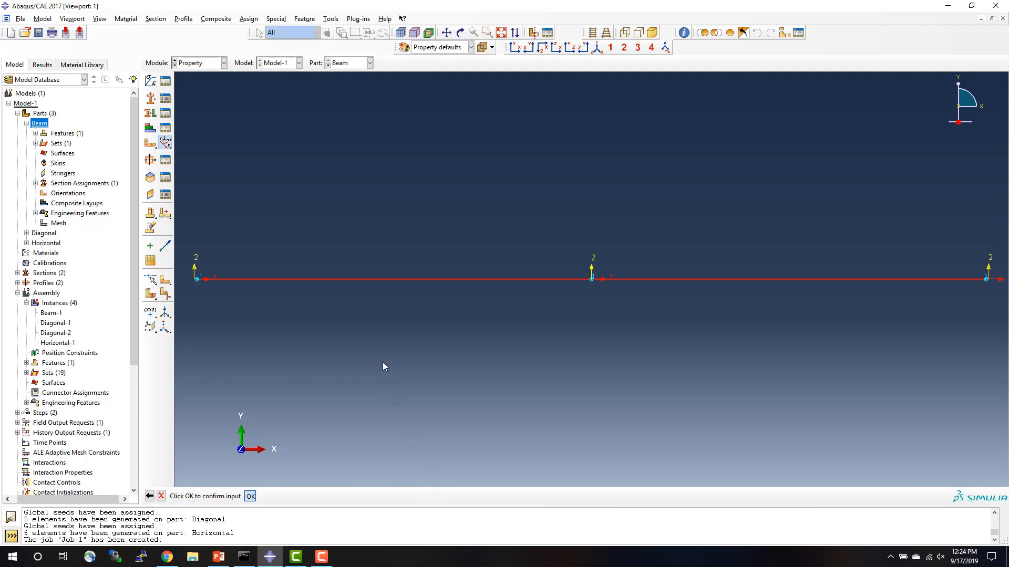
left_click(161, 496)
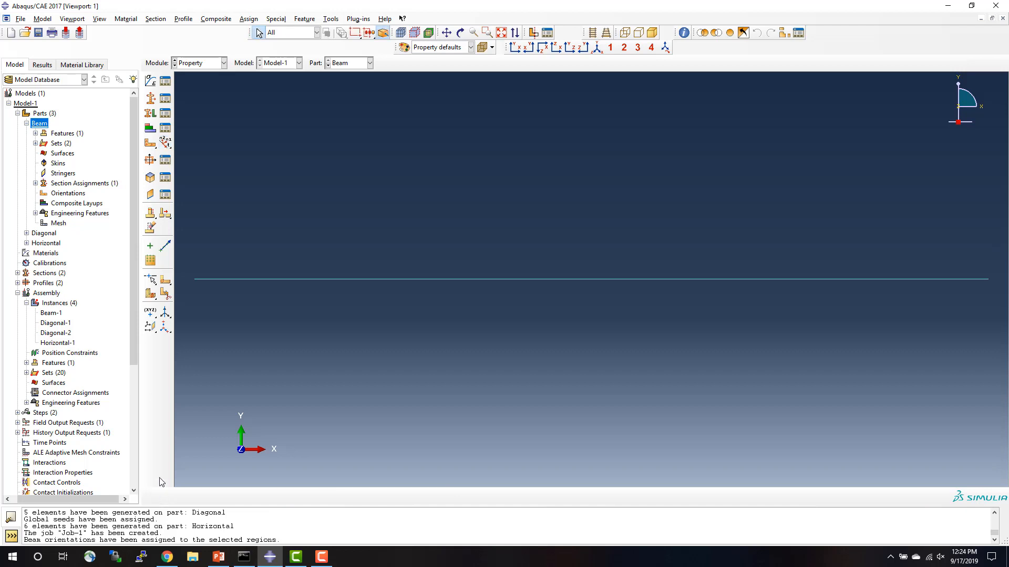
Make the Diagonal part current and assign its line a beam section orientation with n1 direction 0.0,0.0,-1.0.
left_click(26, 233)
double_click(43, 234)
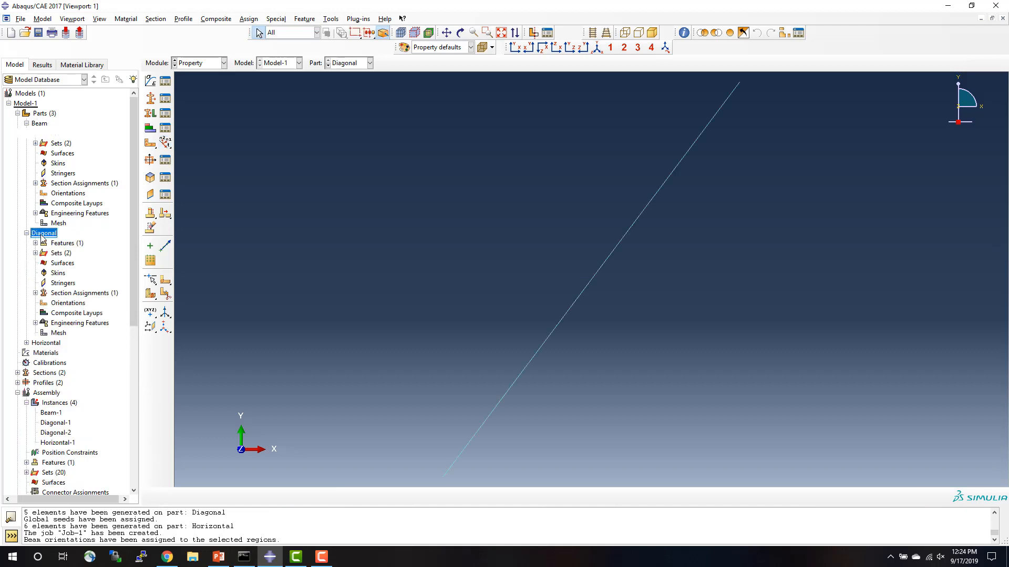
left_click(256, 25)
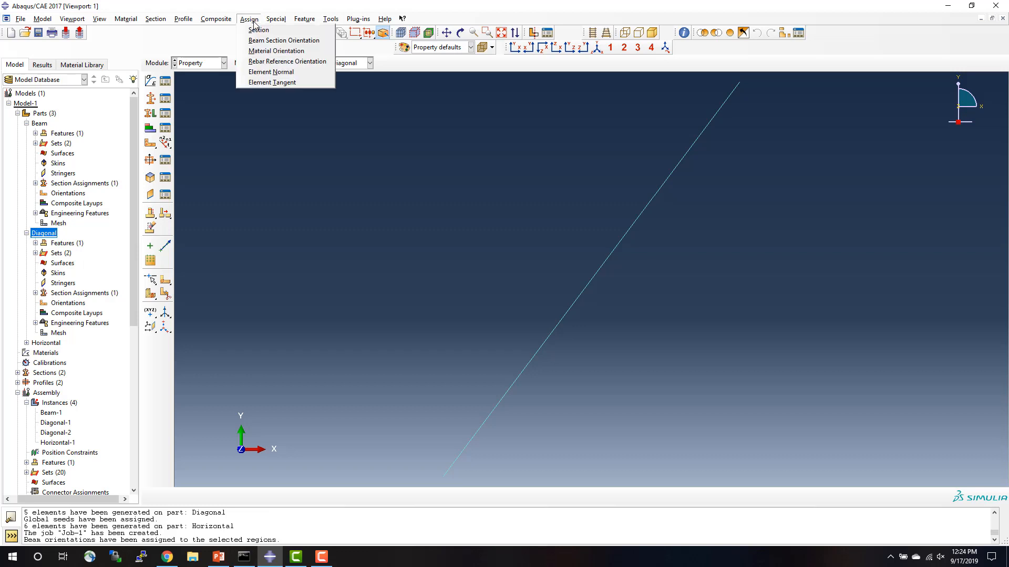
left_click(257, 39)
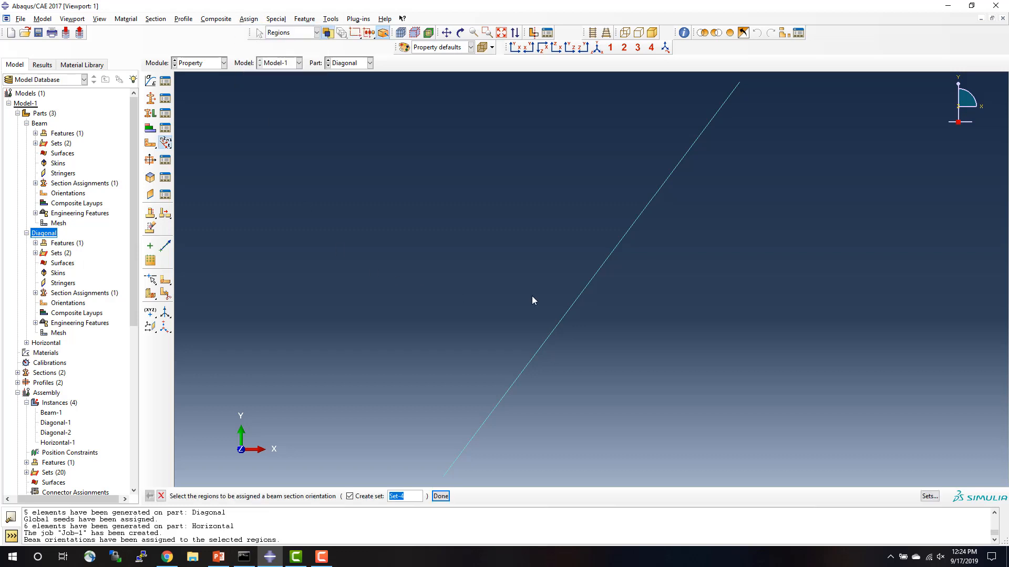
left_click(578, 298)
left_click(440, 496)
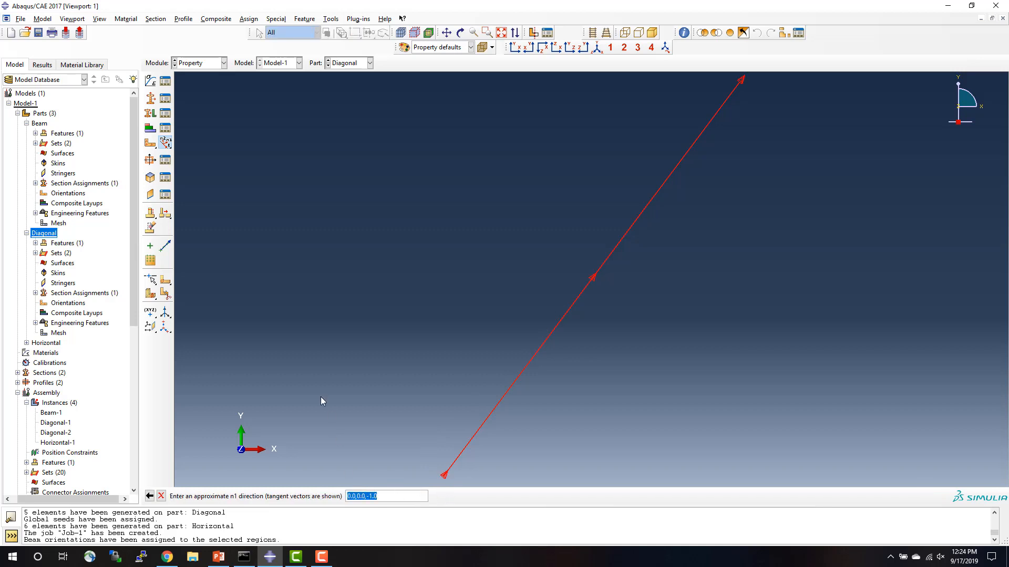
key("Return")
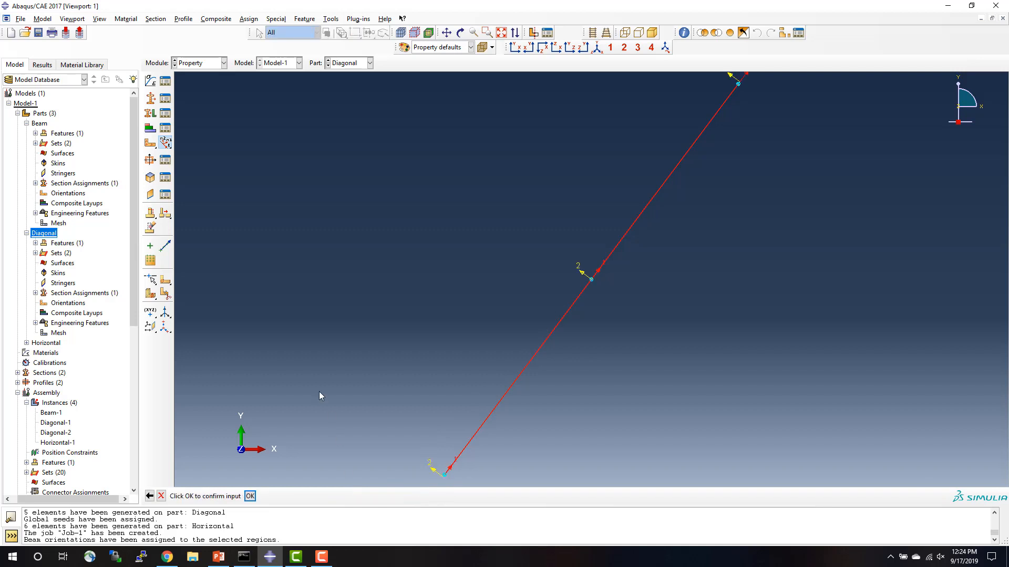
key("Return")
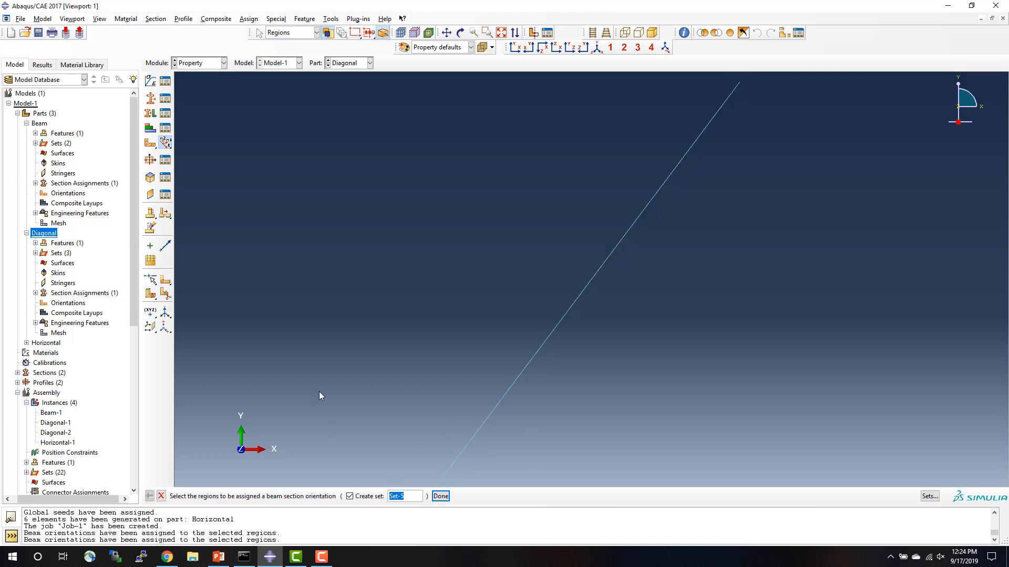
left_click(161, 496)
Make the Horizontal part current and assign its line a beam section orientation with n1 direction 0.0,0.0,-1.0.
left_click(46, 343)
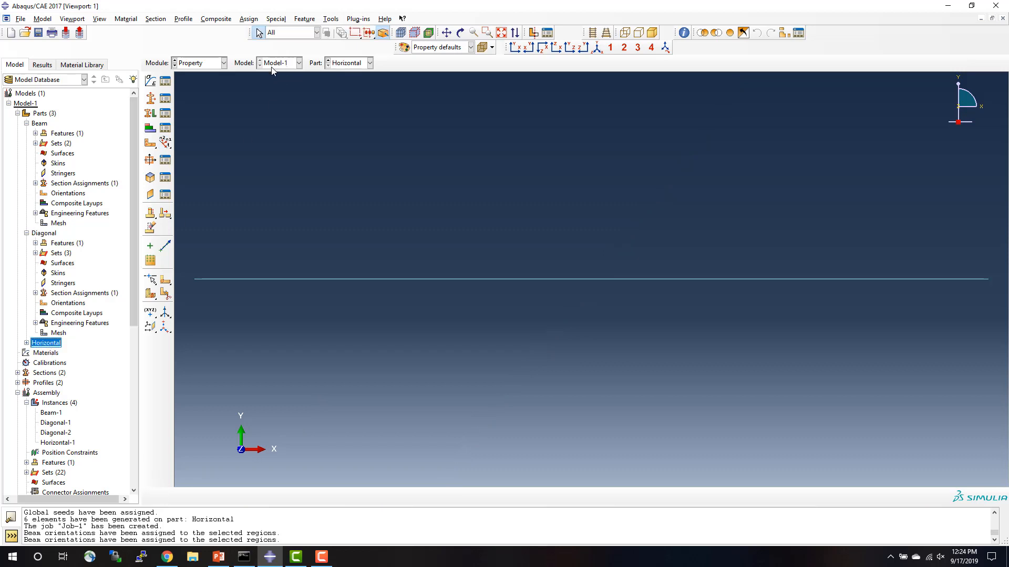
left_click(249, 19)
left_click(283, 40)
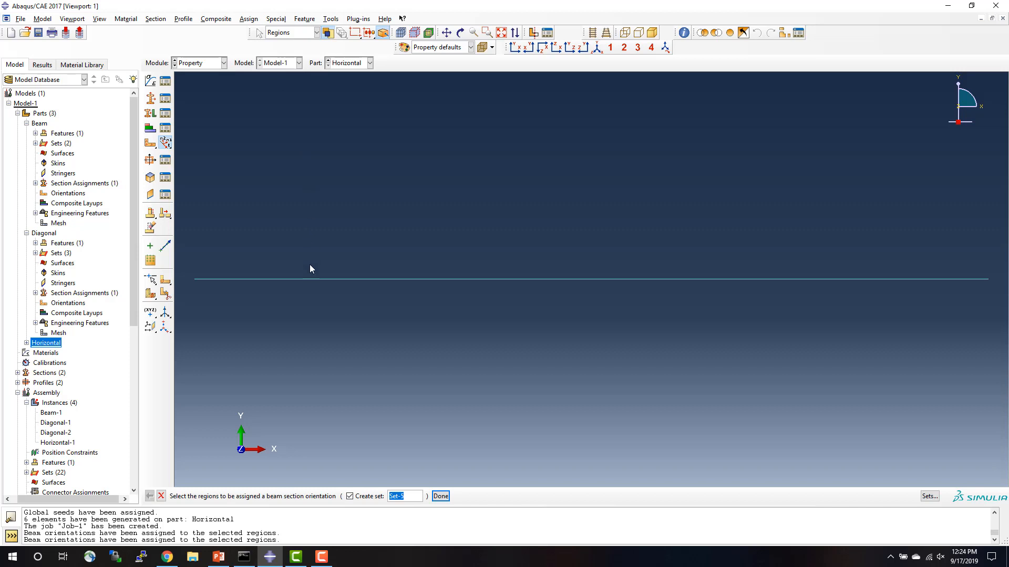
left_click(360, 279)
left_click(449, 498)
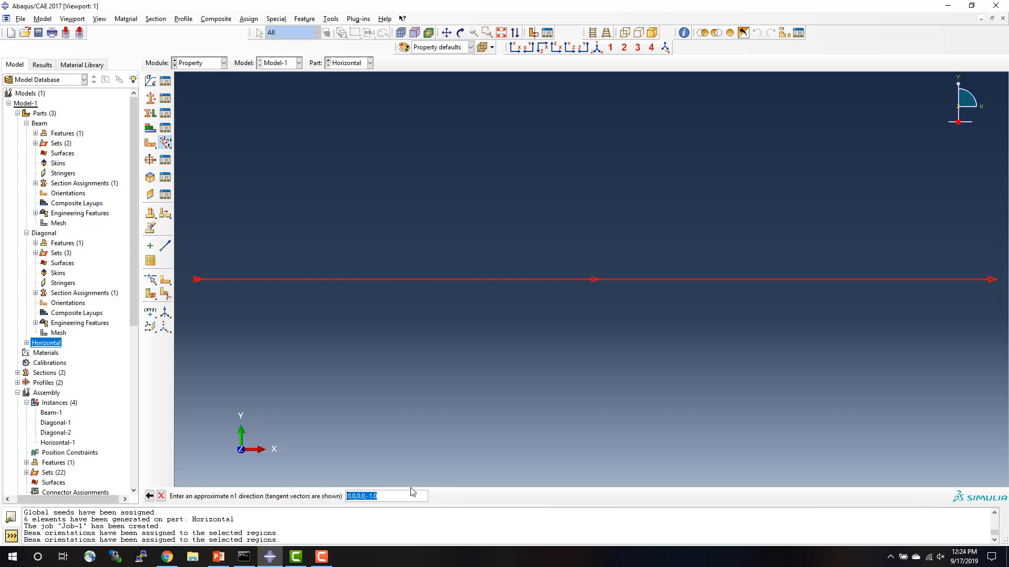
key("Return")
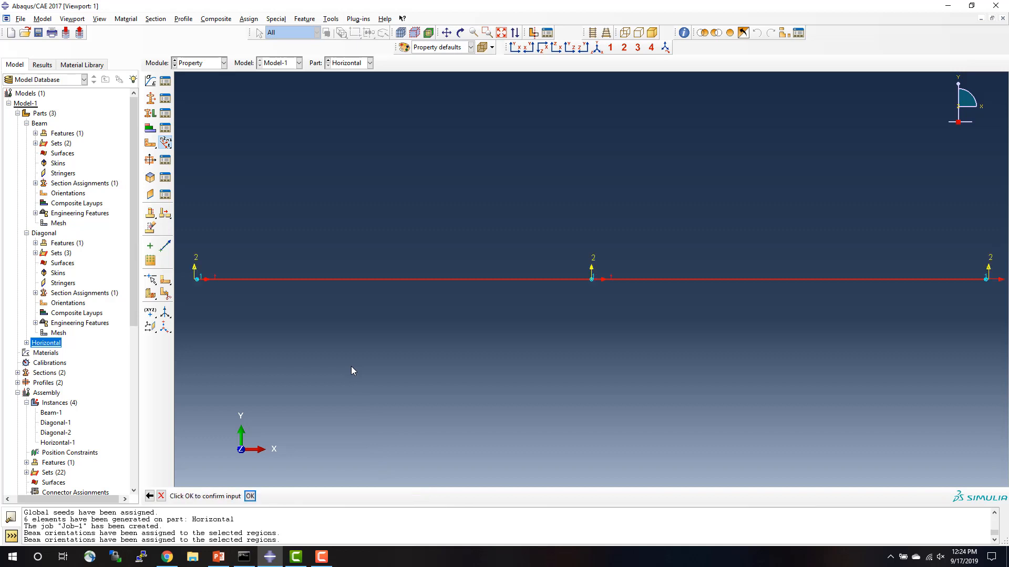
key("Return")
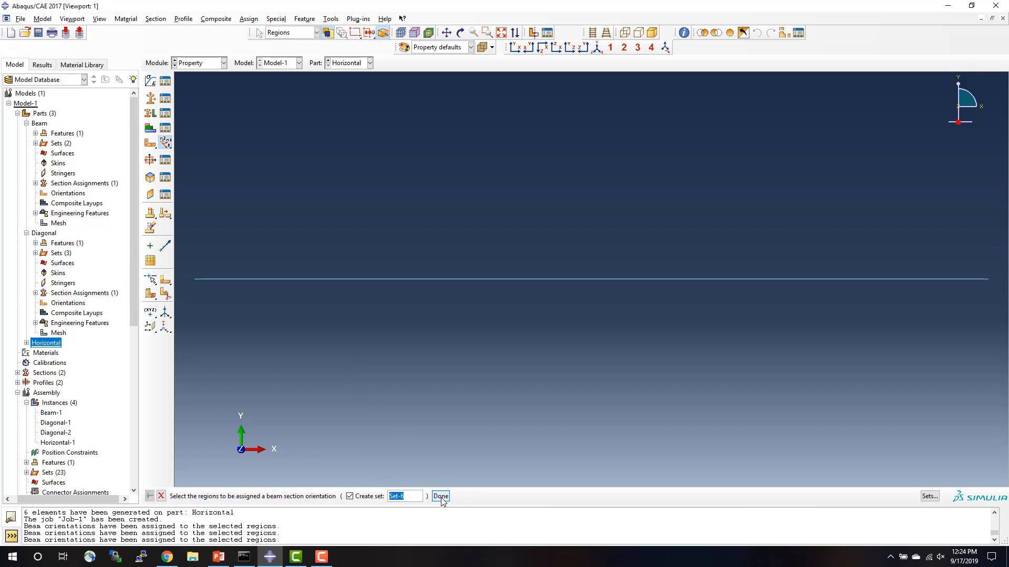
left_click(160, 496)
Submit Job-1 for analysis.
left_click(134, 480)
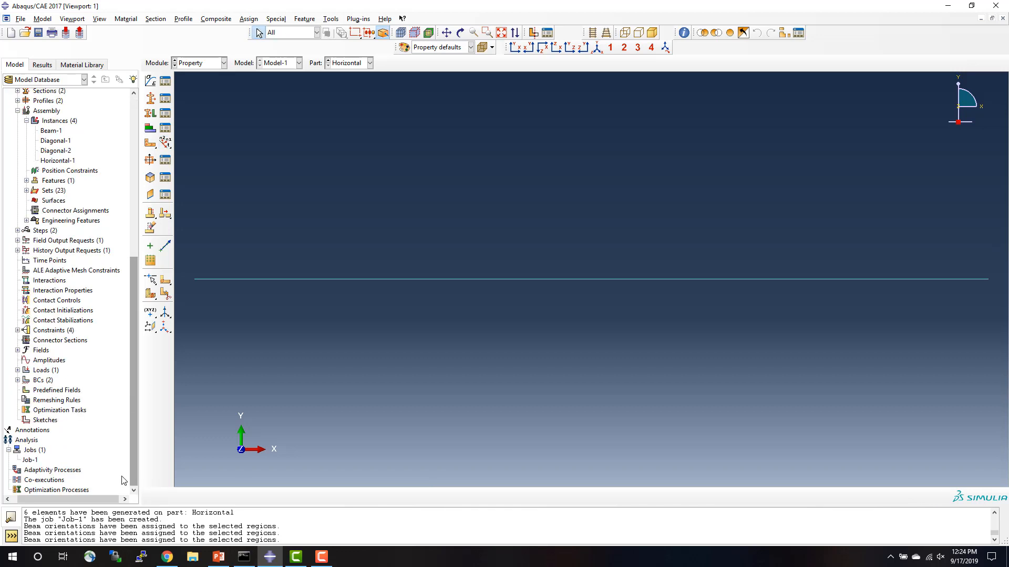
right_click(30, 460)
left_click(43, 488)
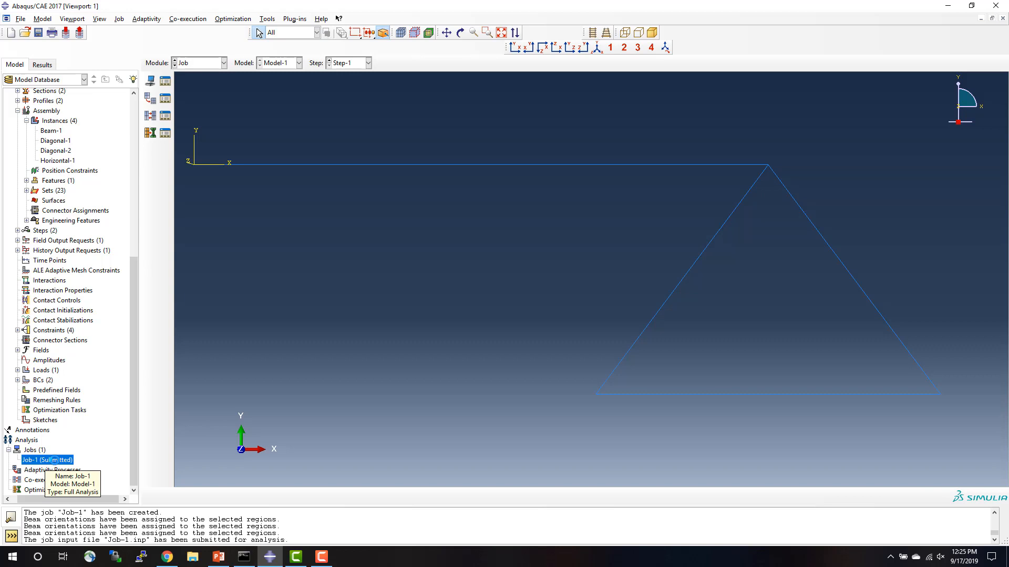
Monitor Job-1's progress, review its warnings and errors, and close the job monitor.
right_click(54, 461)
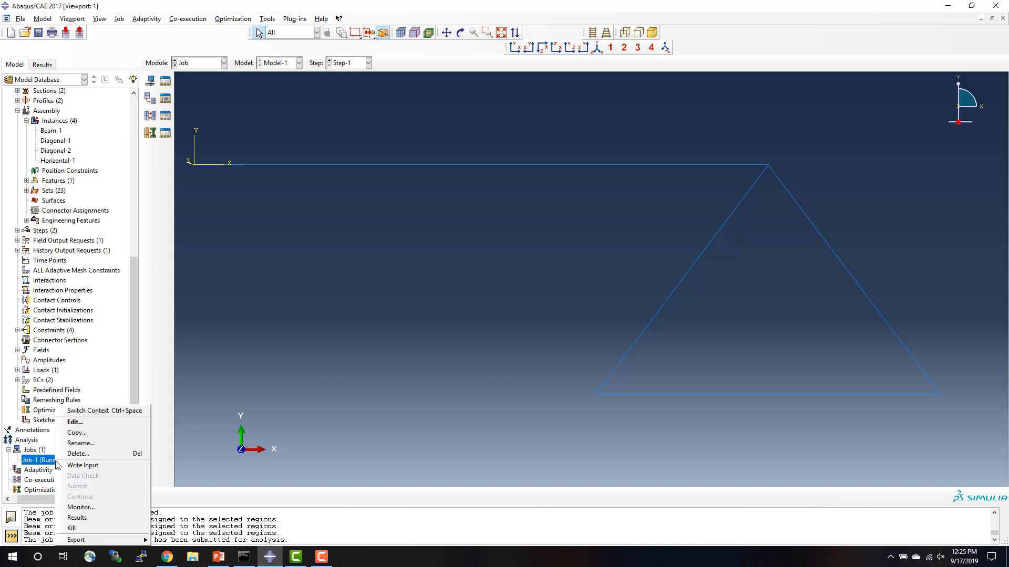
left_click(68, 508)
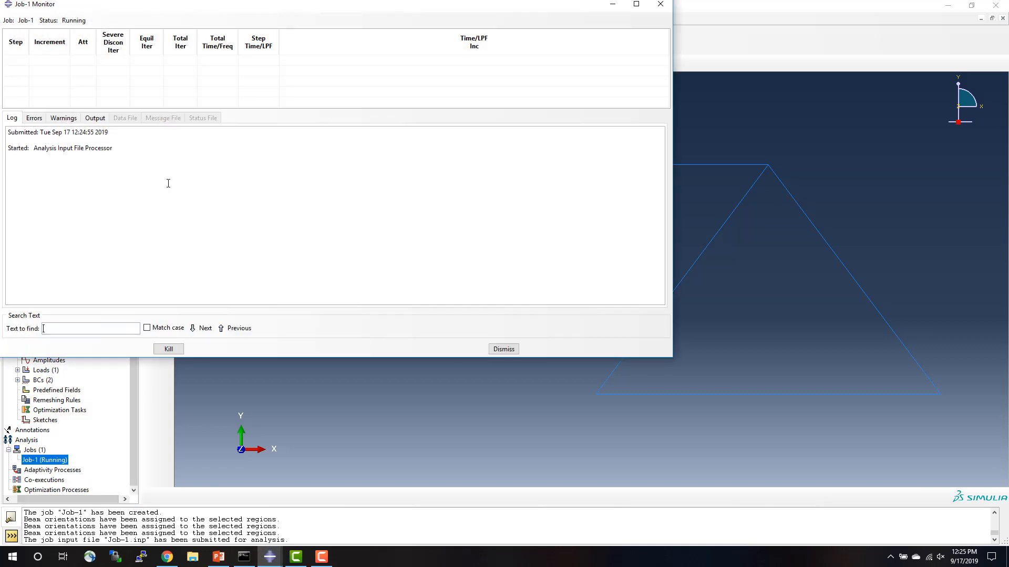
left_click_drag(208, 13, 359, 88)
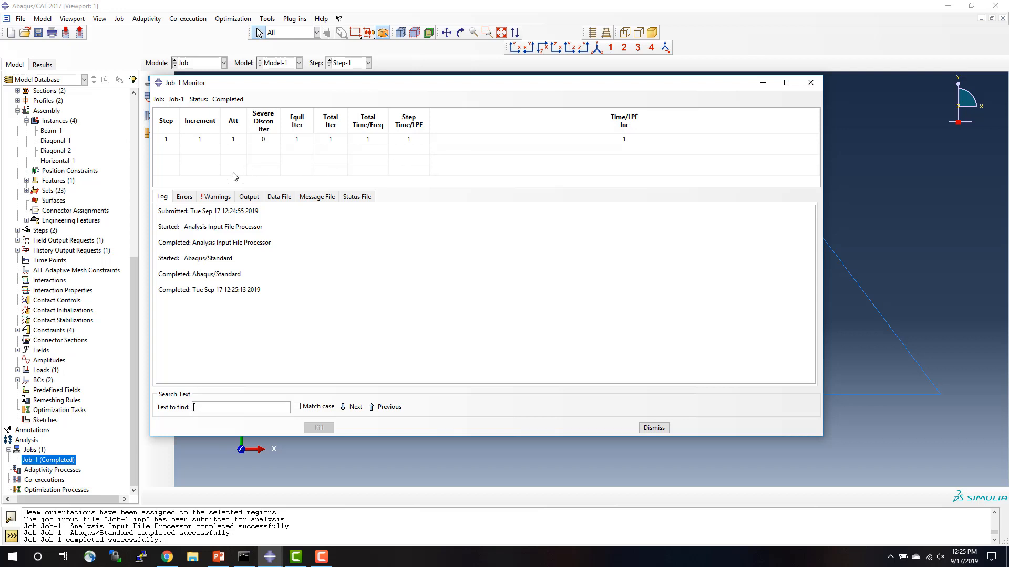
left_click(220, 202)
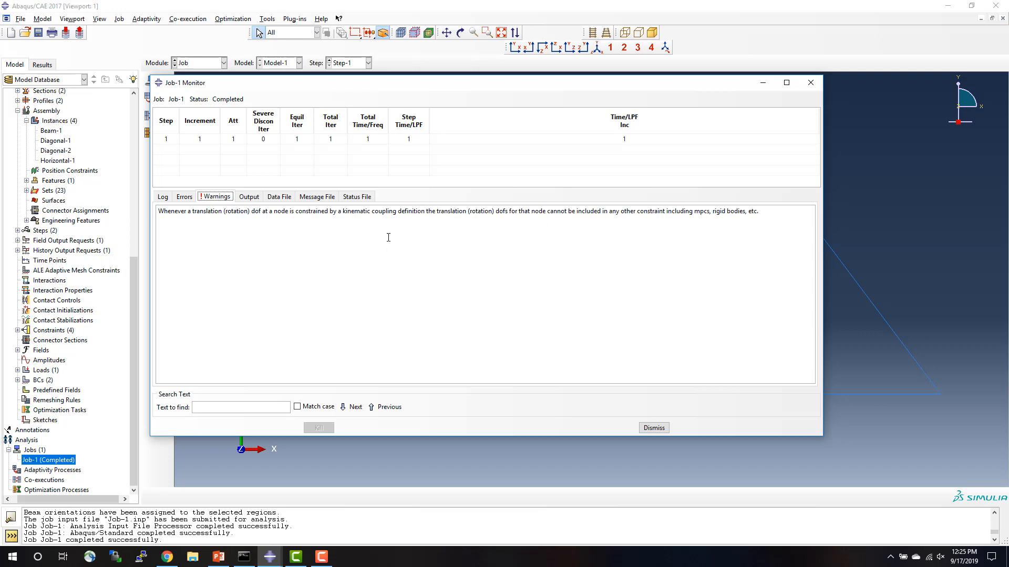
left_click(185, 197)
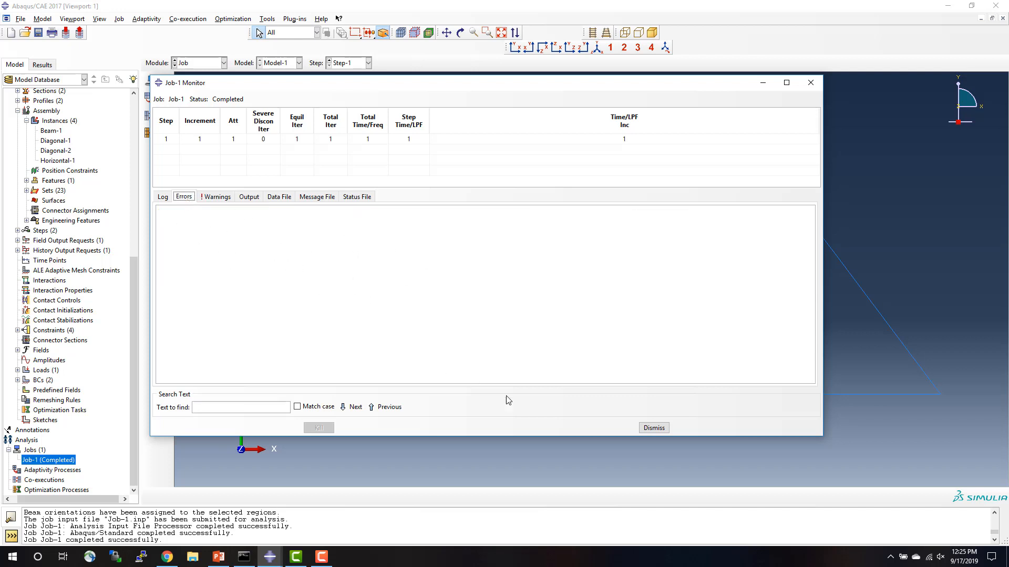
left_click(654, 429)
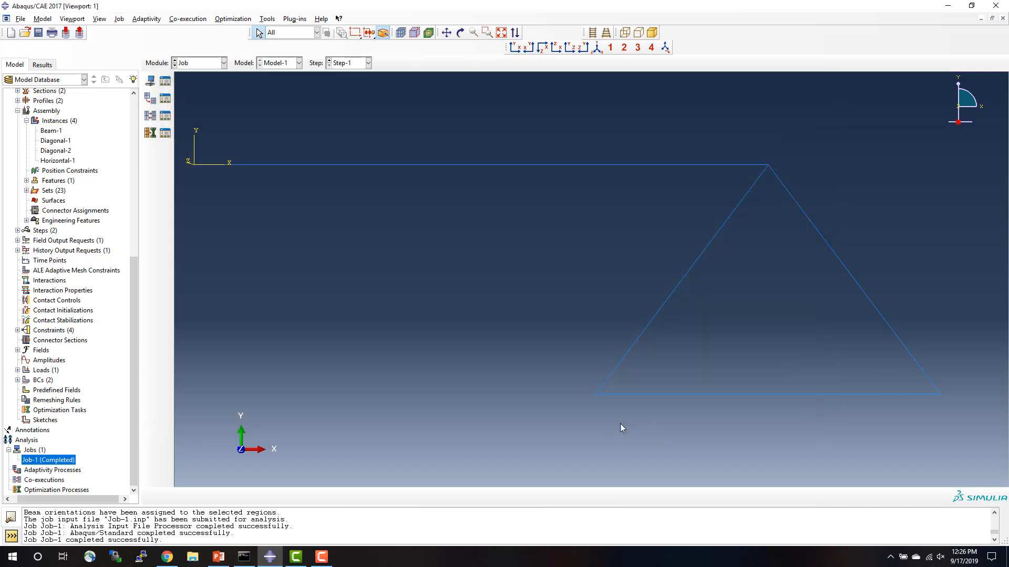
Open the results of Job-1 and plot the deformed shape of the structure.
right_click(57, 463)
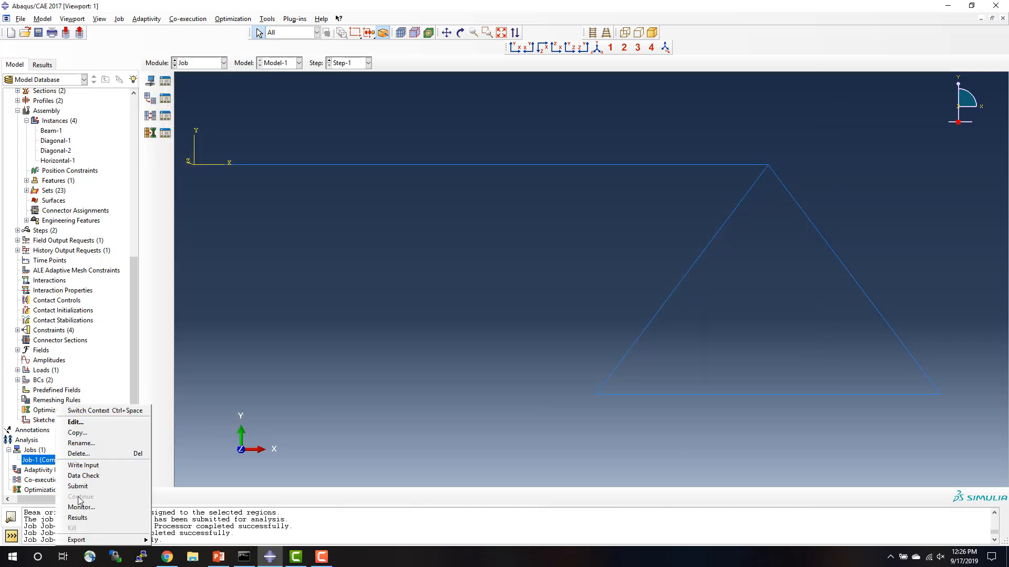
left_click(81, 519)
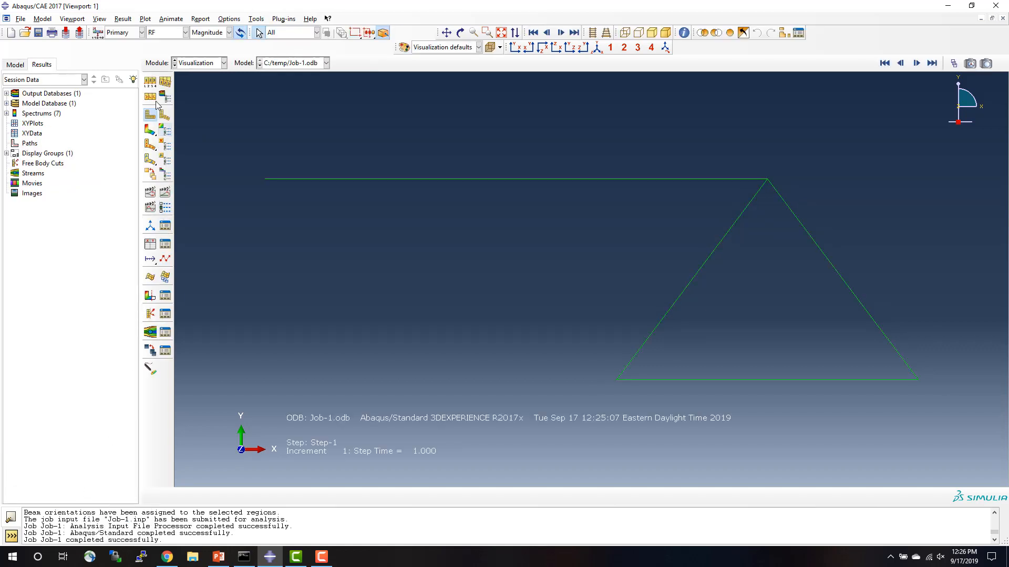
left_click(164, 116)
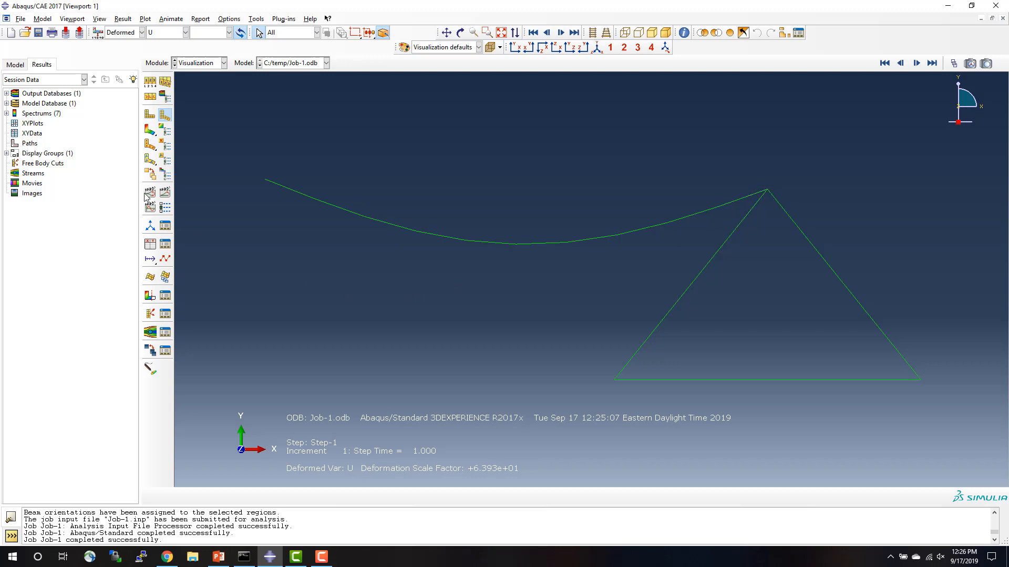
Set up XY data from ODB field output at the Unique Nodal position for the variable UR3: Rotational displacement.
double_click(38, 135)
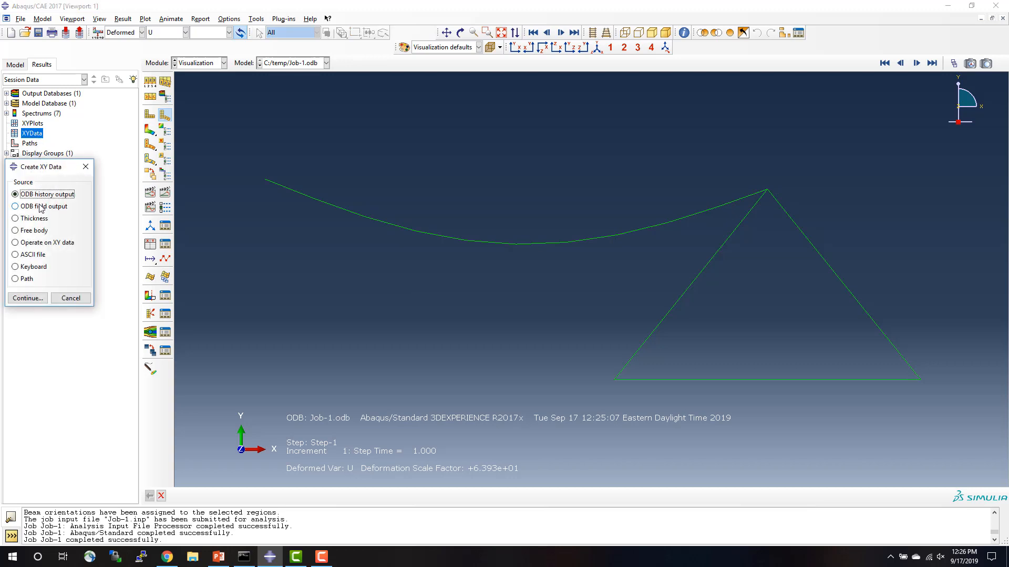
left_click(42, 207)
left_click(30, 298)
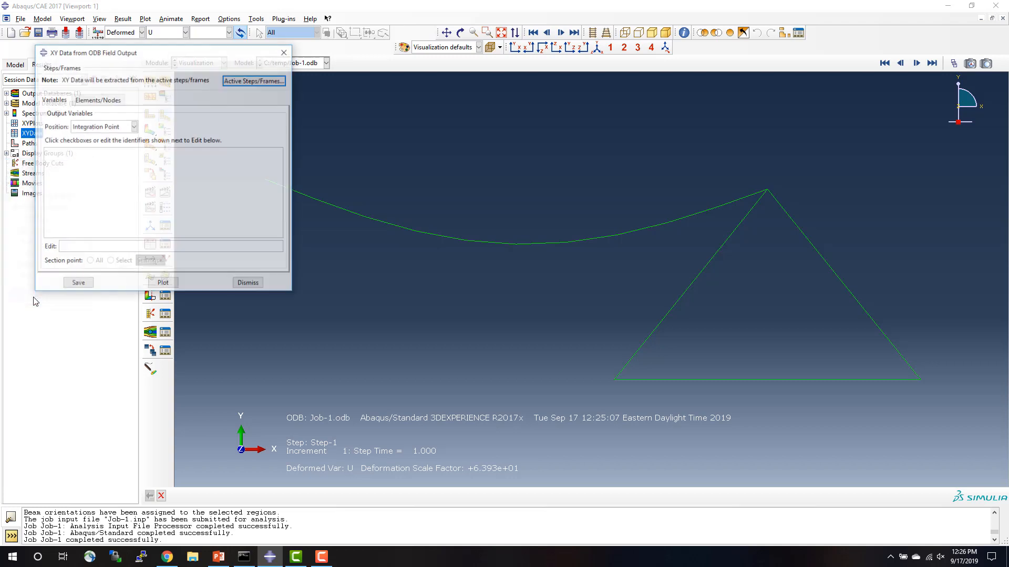
left_click(134, 126)
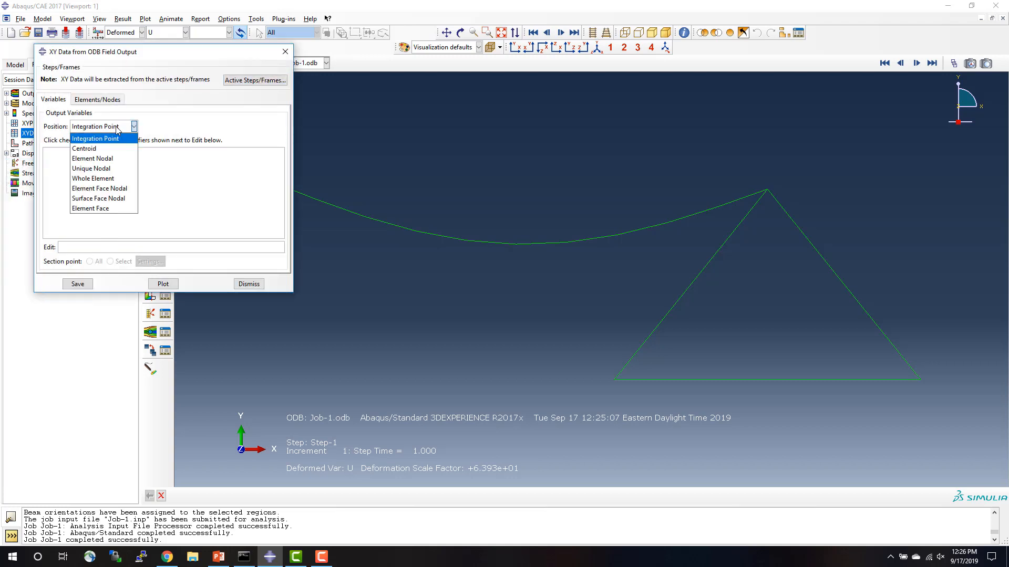
left_click(103, 169)
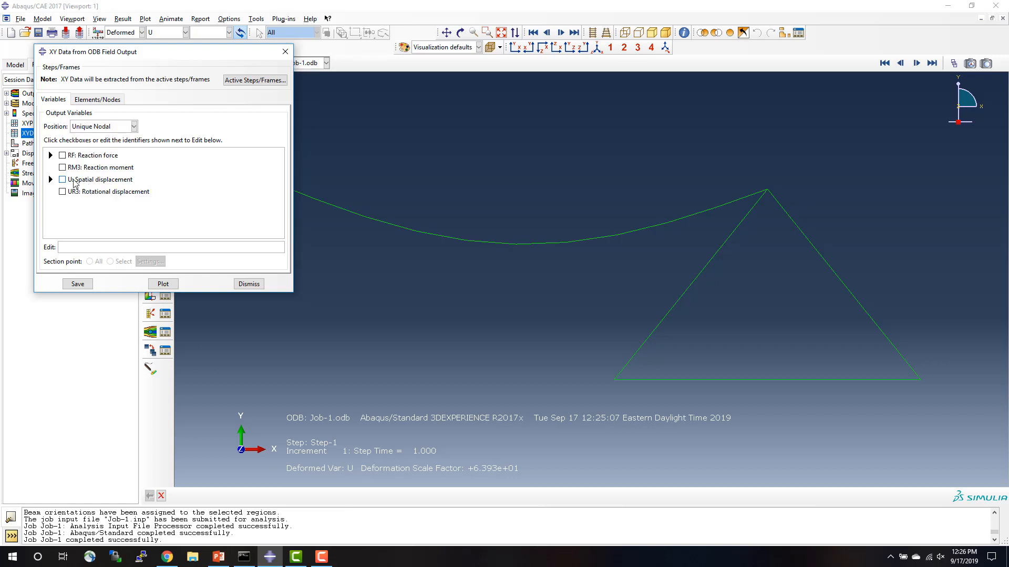
left_click(63, 192)
Choose node set M_SET-7 at the truss apex, with selected items highlighted in the viewport, and plot its UR3 rotation over time.
left_click(100, 101)
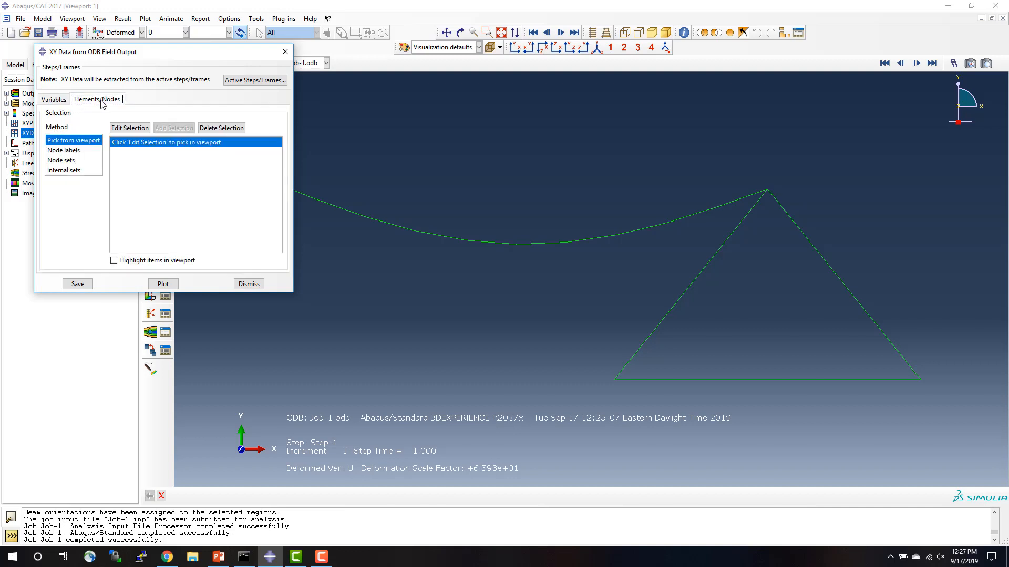
left_click(138, 133)
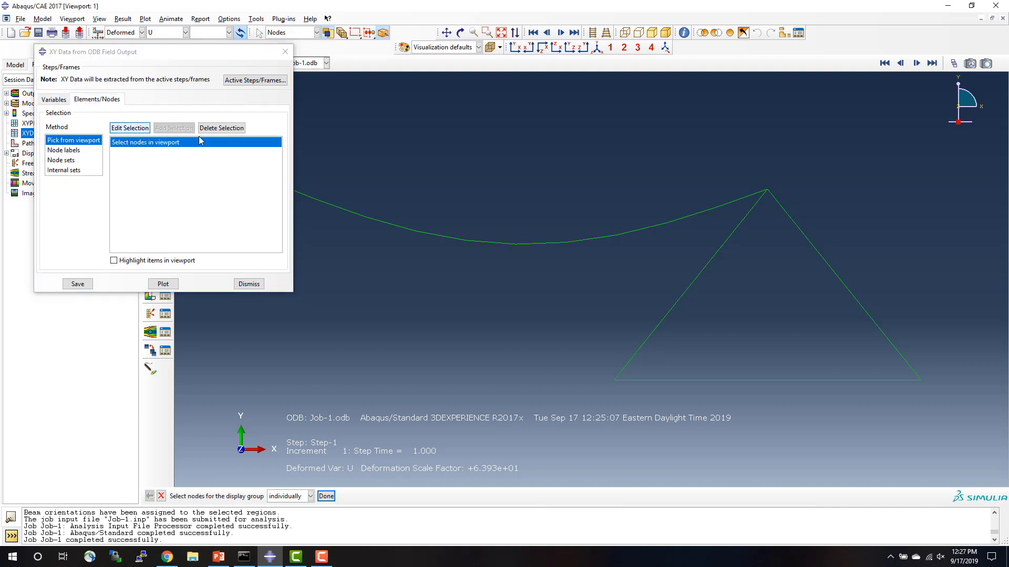
left_click(767, 190)
left_click(60, 160)
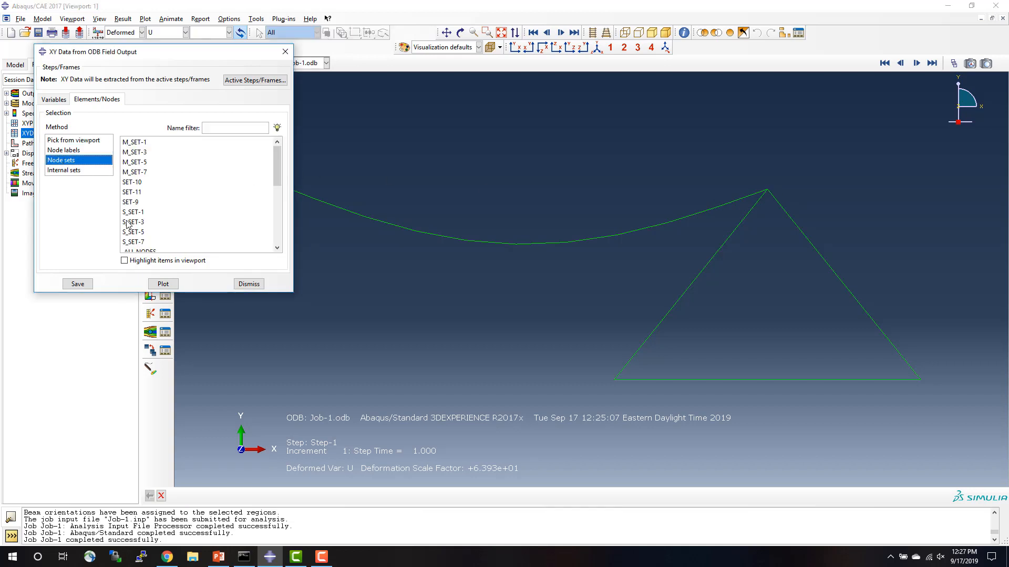
left_click(125, 260)
left_click(140, 174)
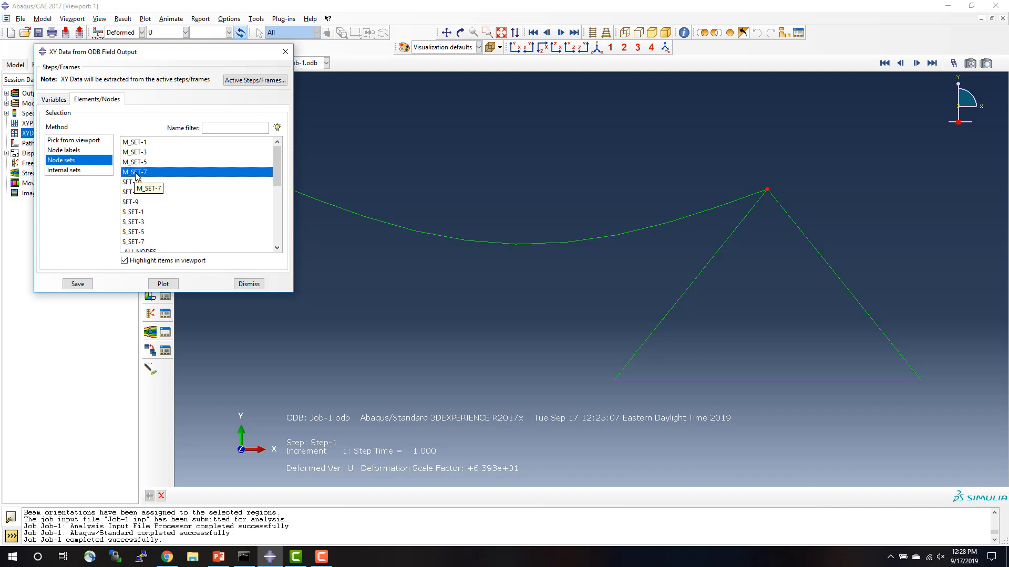
left_click(158, 284)
left_click(249, 284)
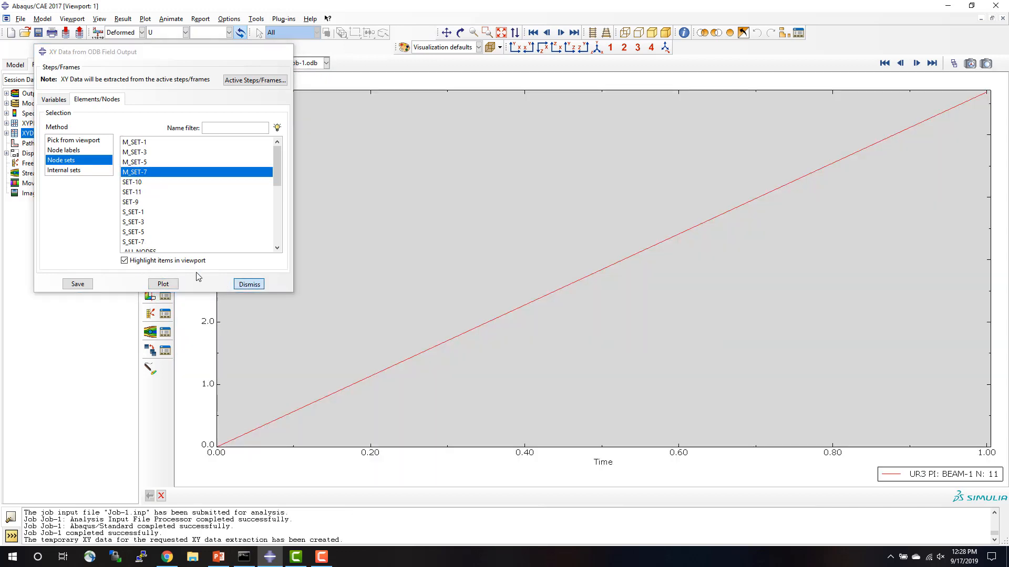
Examine the tabulated values of the plotted UR3 rotation data and close the table.
left_click(6, 133)
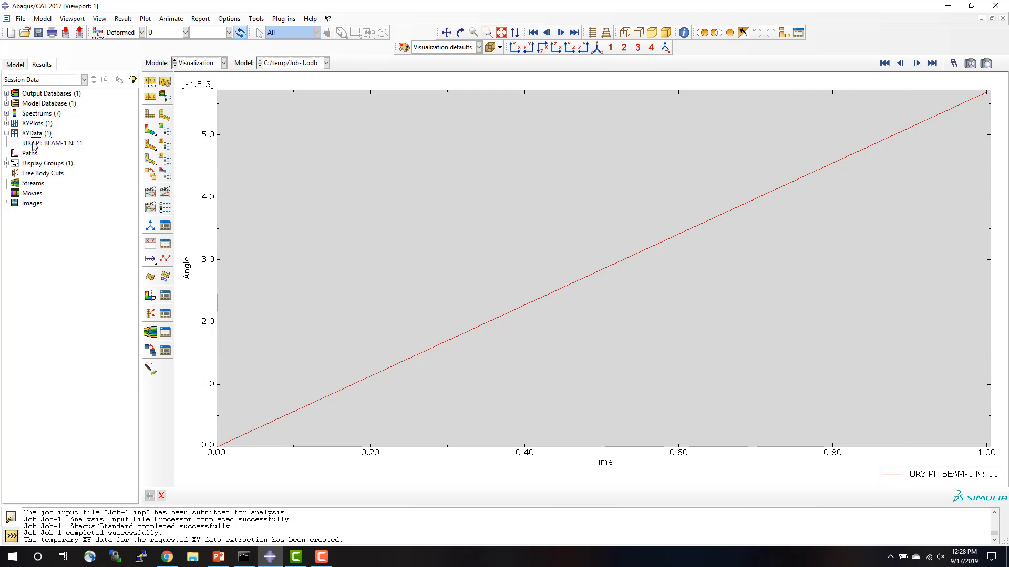
left_click(37, 143)
right_click(36, 143)
left_click(54, 173)
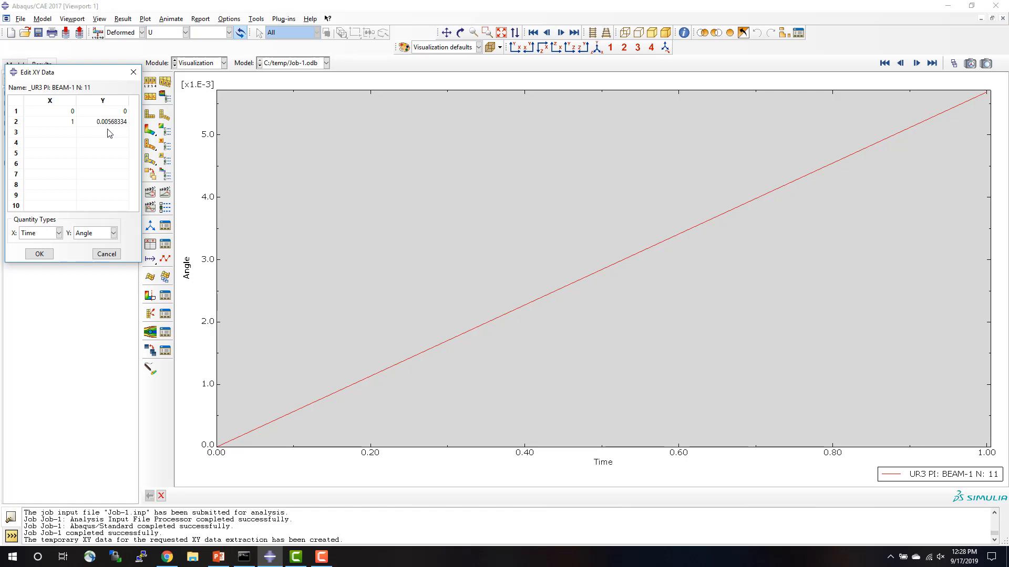
left_click(47, 254)
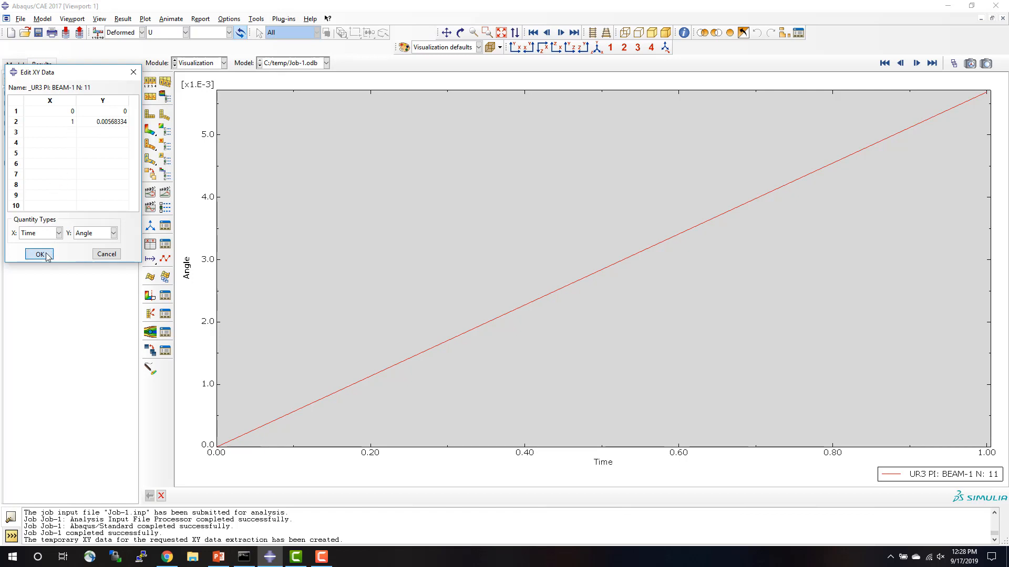